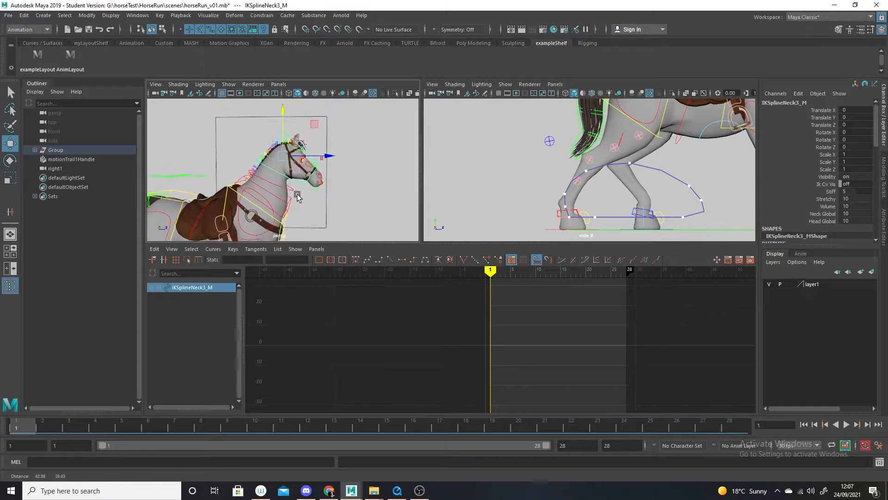
pyautogui.moveTo(326, 162); pyautogui.dragTo(334, 158)
pyautogui.hotkey('ctrl', 'z')
pyautogui.click(11, 160)
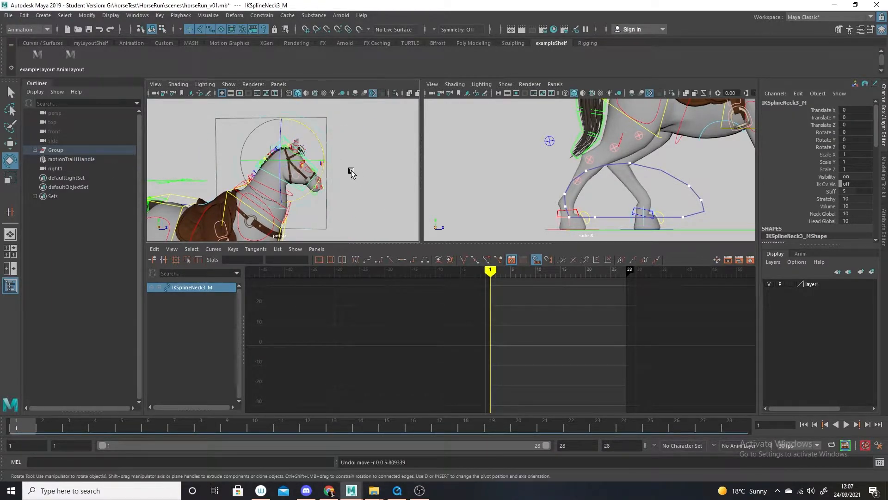
pyautogui.moveTo(322, 148); pyautogui.dragTo(324, 149)
pyautogui.hotkey('ctrl', 'z')
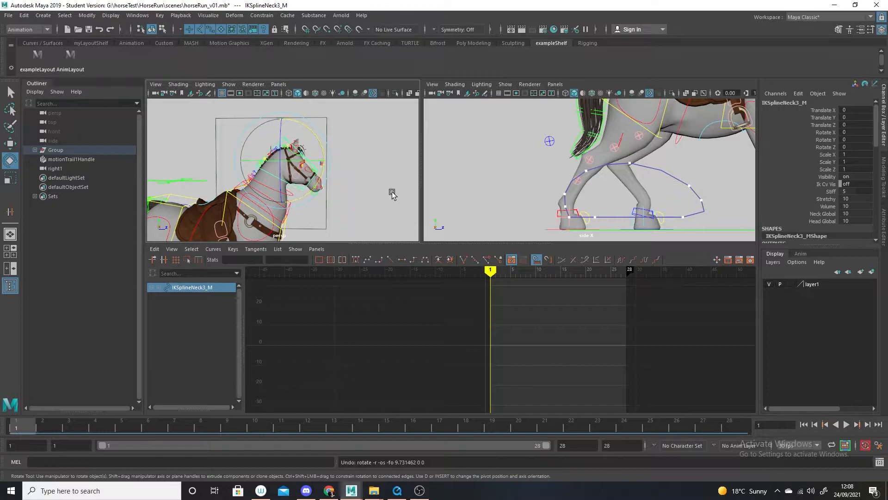
# Reselect the IKSplineNeck3_M neck control and set a key on all its channels at frame 5.
pyautogui.click(377, 199)
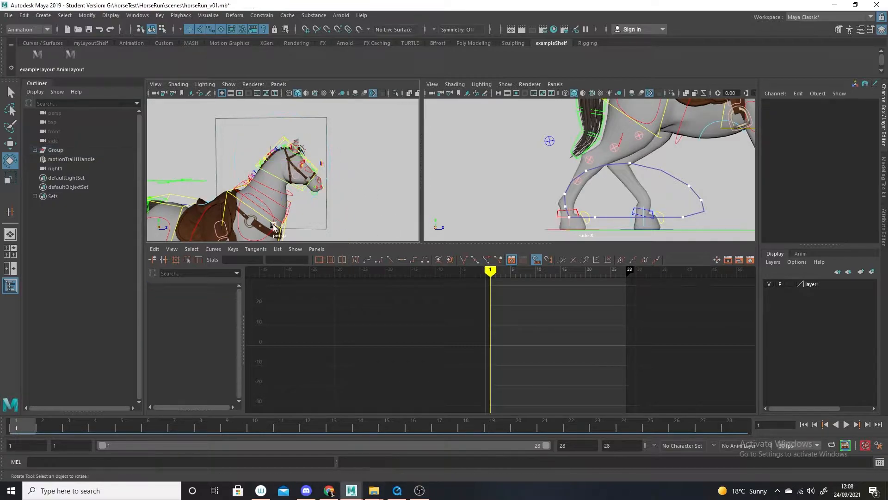
pyautogui.click(307, 161)
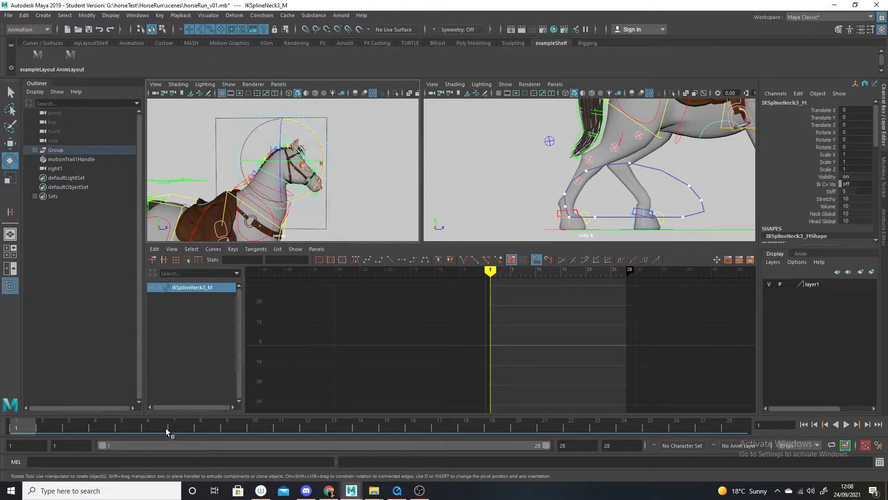
pyautogui.click(145, 423)
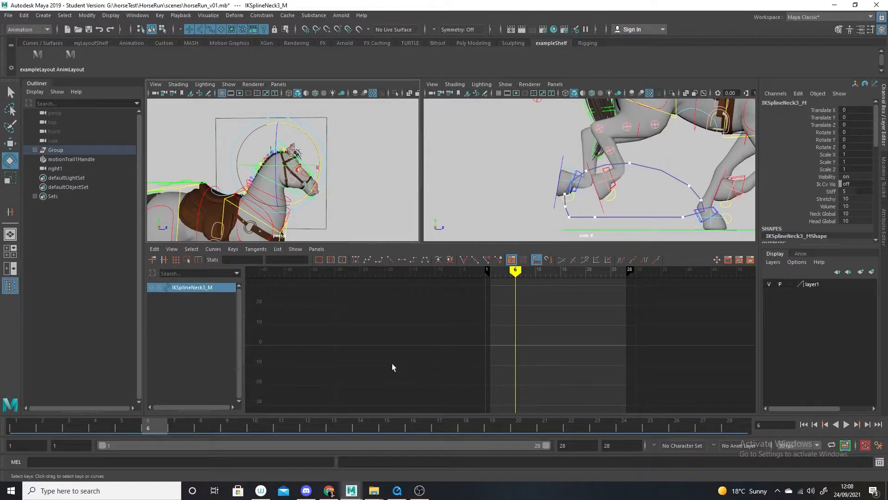
pyautogui.click(128, 423)
pyautogui.press('s')
# Paste the copied animation keys onto the neck control's Rotate X curve, starting at the frame 5 key.
pyautogui.click(198, 333)
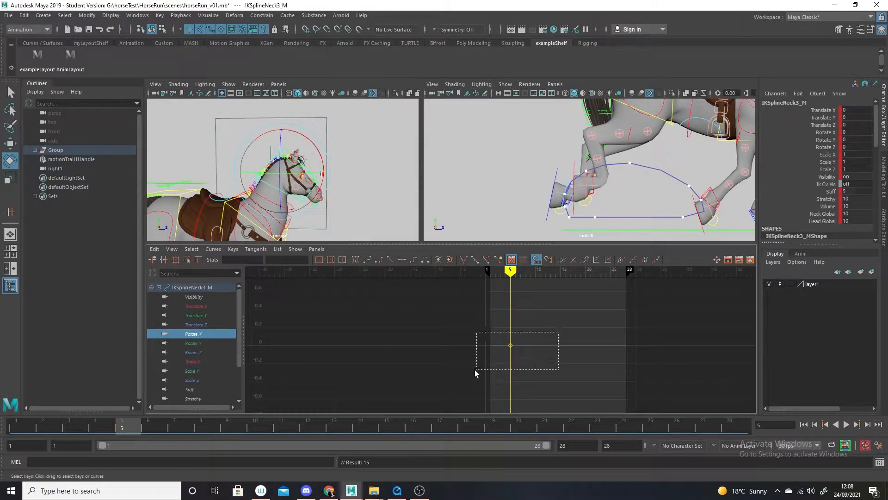
pyautogui.moveTo(483, 371); pyautogui.dragTo(483, 370)
pyautogui.click(155, 249)
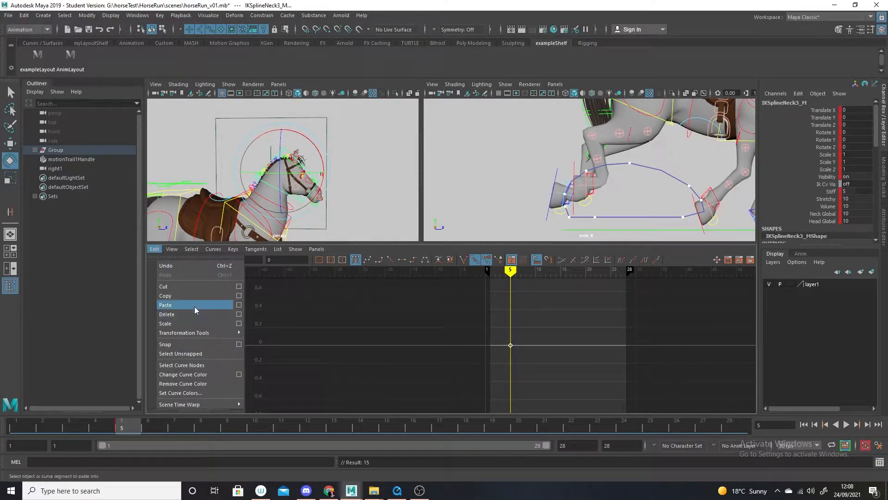
pyautogui.click(194, 306)
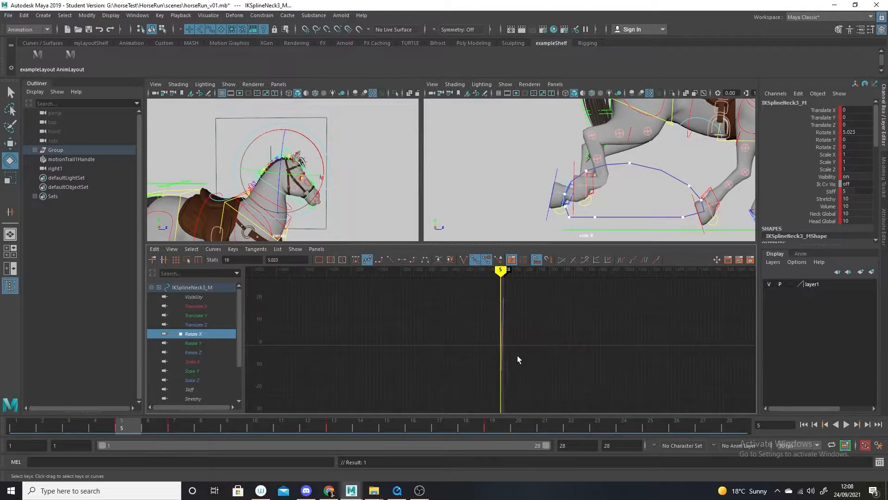
pyautogui.keyDown('alt'); pyautogui.moveTo(539, 376); pyautogui.dragTo(566, 372, button='right'); pyautogui.keyUp('alt')
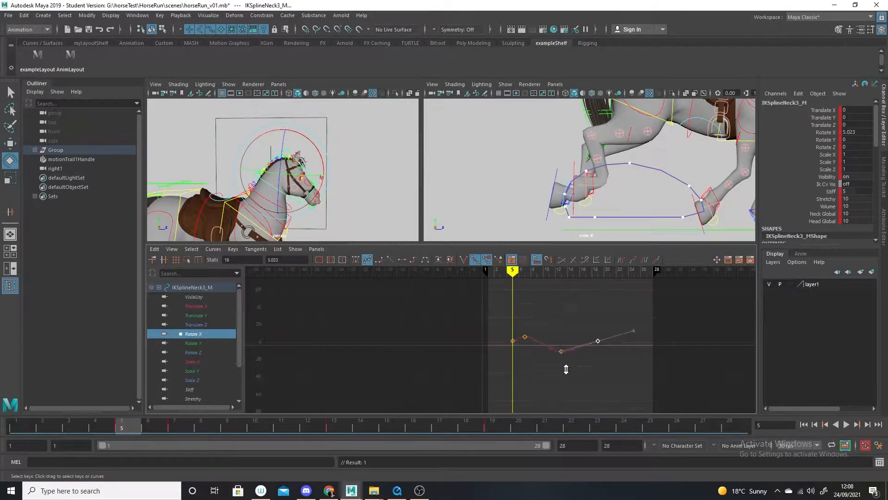
# Set all keys of the neck's Rotate X curve to cycle before and after their range, and play the animation.
pyautogui.moveTo(627, 300); pyautogui.dragTo(429, 382)
pyautogui.click(645, 260)
pyautogui.click(620, 260)
pyautogui.hotkey('alt', 'v')
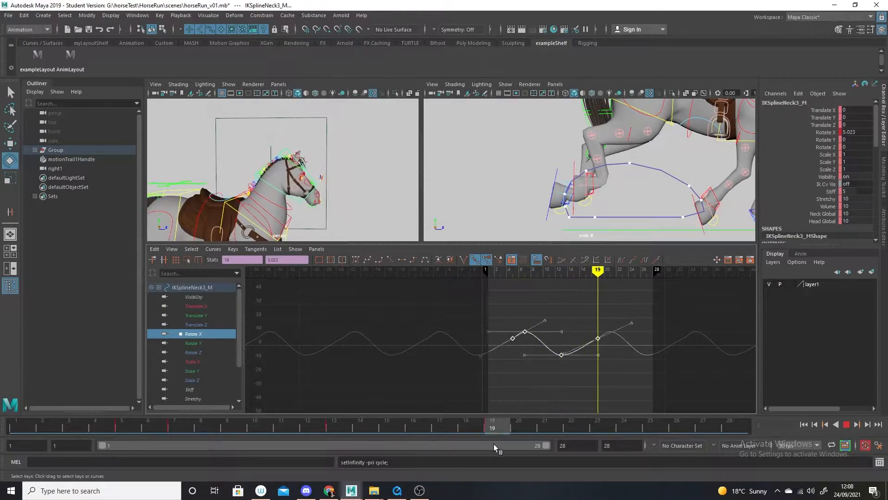
# Scale the values of the neck's Rotate X keys to about 0.48 of their amplitude and play the result.
pyautogui.click(386, 426)
pyautogui.click(9, 177)
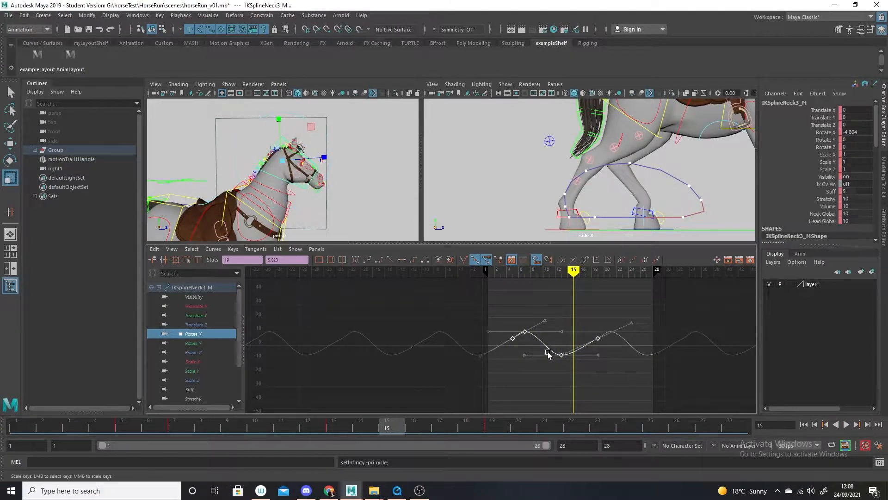
pyautogui.keyDown('shift'); pyautogui.moveTo(544, 344); pyautogui.dragTo(540, 370, button='middle'); pyautogui.keyUp('shift')
pyautogui.hotkey('alt', 'v')
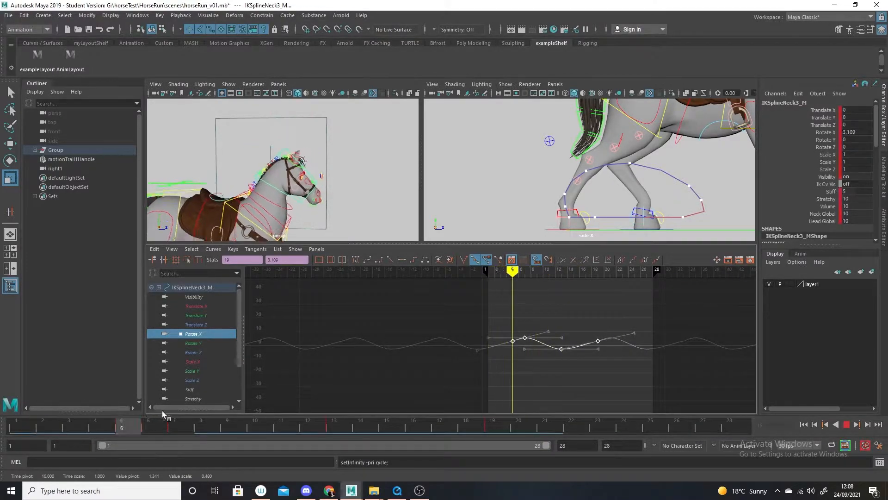
# Review the horse's neck motion by playing and scrubbing frames 1 to 28 from the side and the front.
pyautogui.moveTo(309, 426); pyautogui.dragTo(744, 460)
pyautogui.scroll(-3, 290, 208)
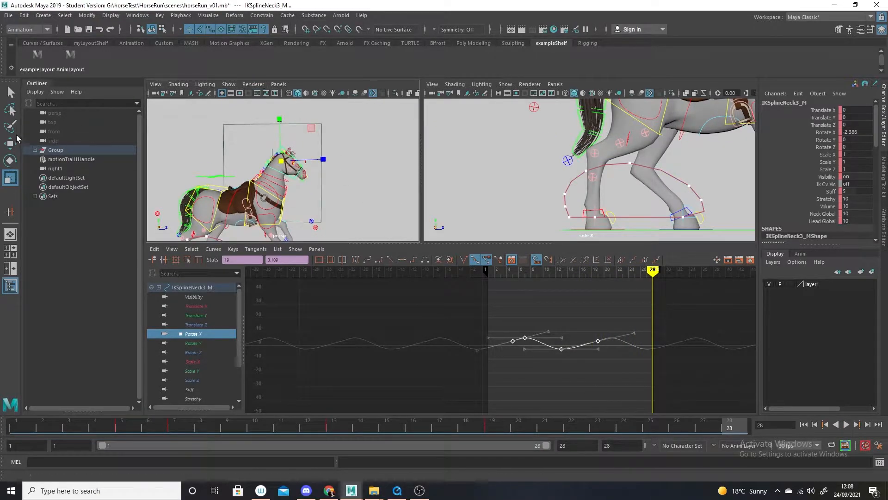
pyautogui.press('w')
pyautogui.keyDown('alt'); pyautogui.moveTo(289, 209); pyautogui.dragTo(334, 151); pyautogui.keyUp('alt')
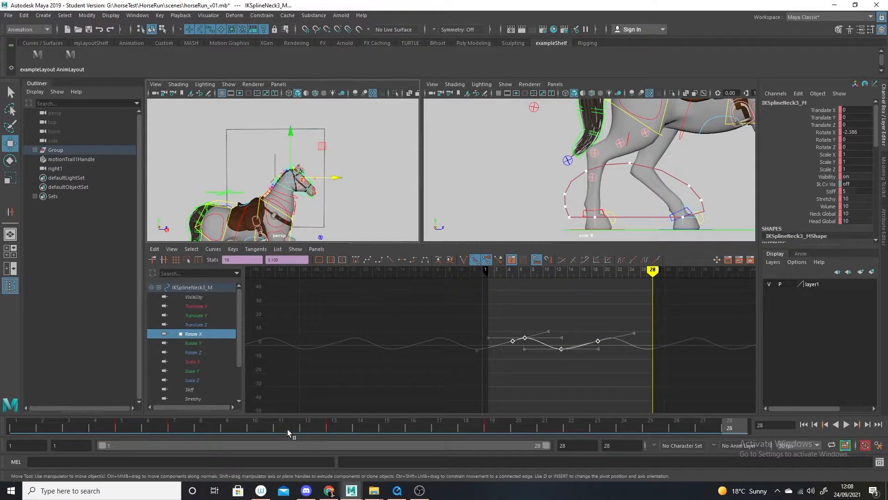
pyautogui.hotkey('alt', 'v')
pyautogui.moveTo(282, 402); pyautogui.dragTo(46, 360)
pyautogui.keyDown('alt'); pyautogui.moveTo(266, 189); pyautogui.dragTo(273, 146, button='middle'); pyautogui.keyUp('alt')
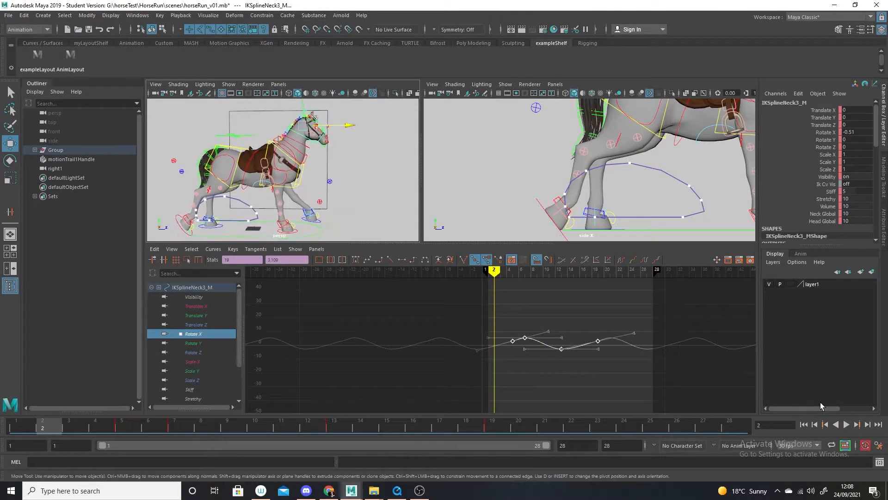
pyautogui.click(846, 425)
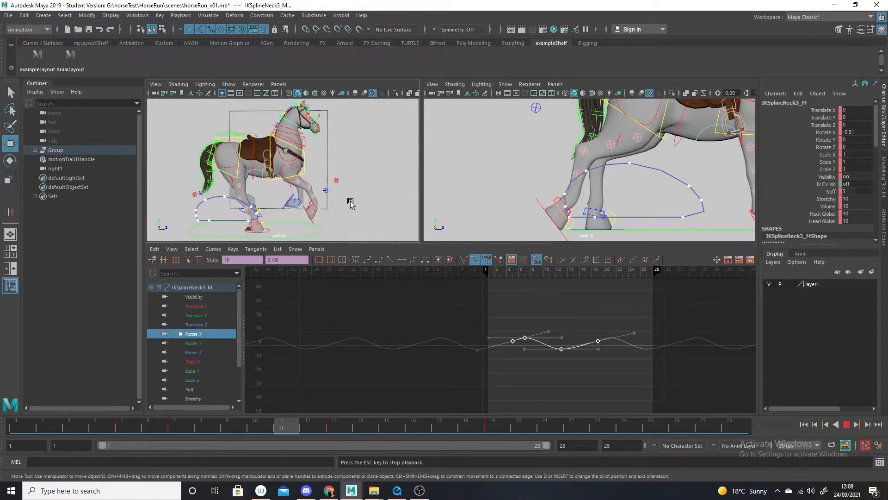
pyautogui.moveTo(296, 424); pyautogui.dragTo(413, 428)
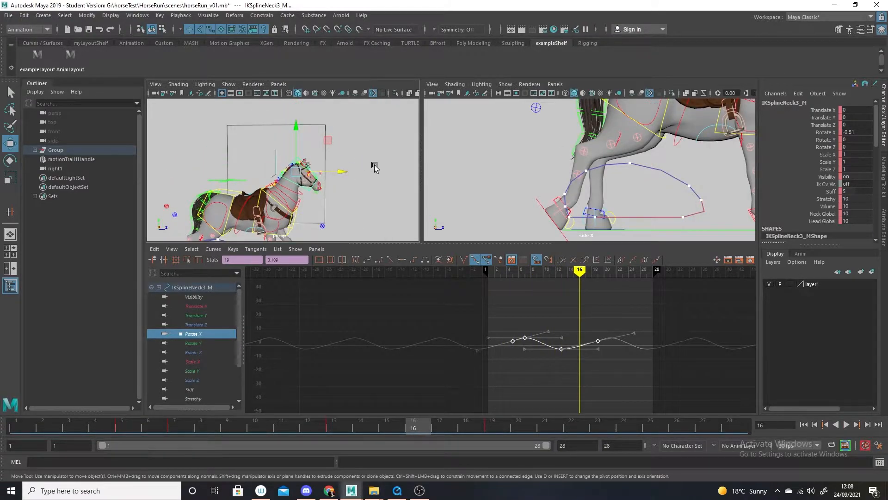
pyautogui.moveTo(145, 431); pyautogui.dragTo(5, 317)
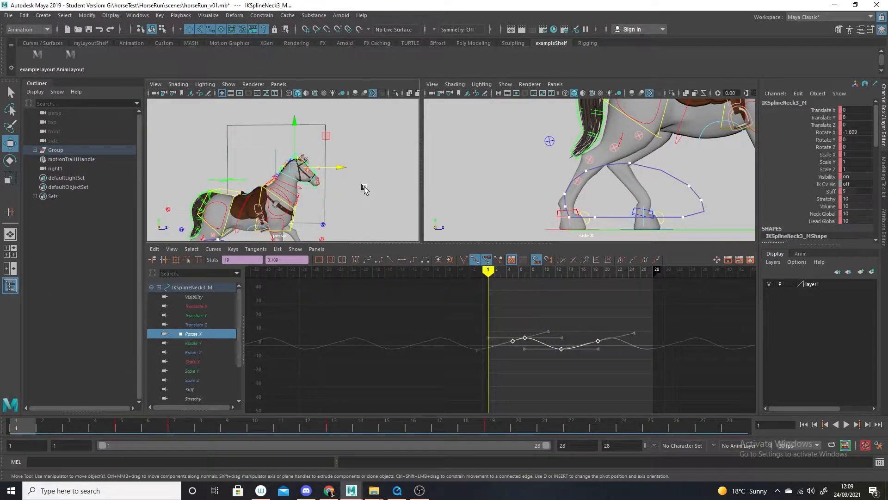
pyautogui.keyDown('alt'); pyautogui.moveTo(362, 185); pyautogui.dragTo(294, 184); pyautogui.keyUp('alt')
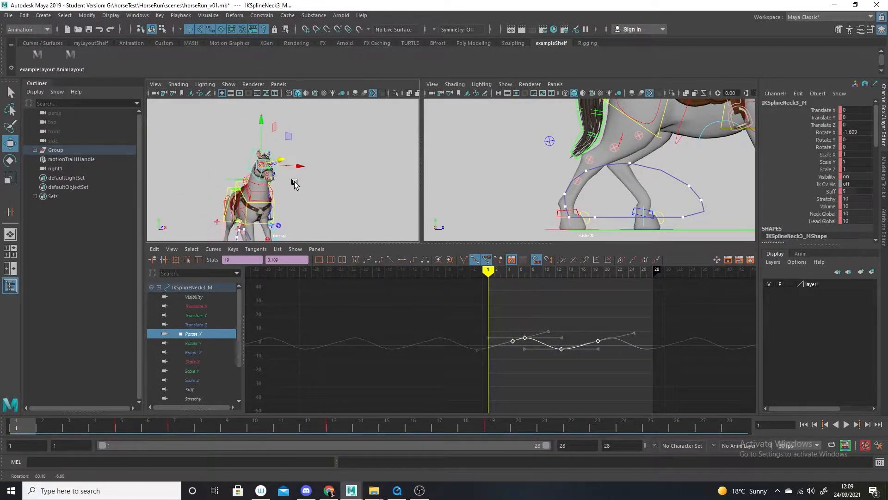
pyautogui.moveTo(91, 427); pyautogui.dragTo(9, 324)
# Switch the perspective viewport to the front orthographic view, framed on the horse's head and neck, and hide its grid.
pyautogui.click(282, 85)
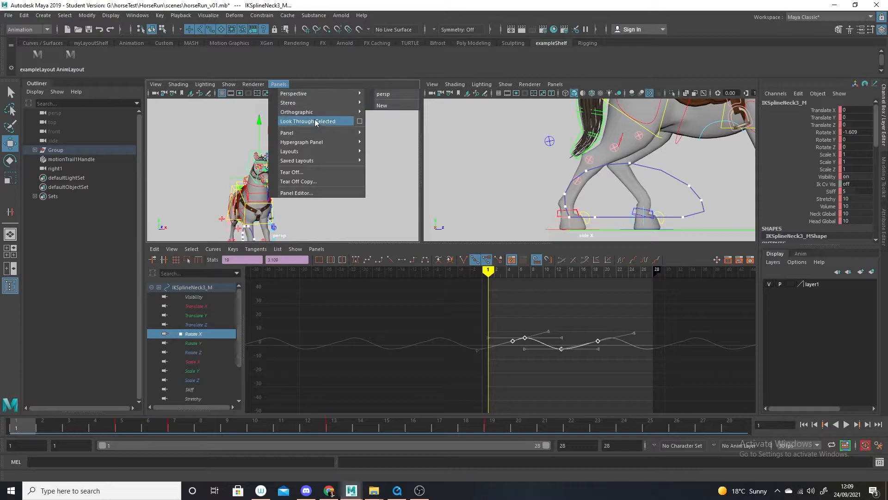
pyautogui.moveTo(318, 113)
pyautogui.click(383, 113)
pyautogui.scroll(-5, 366, 208)
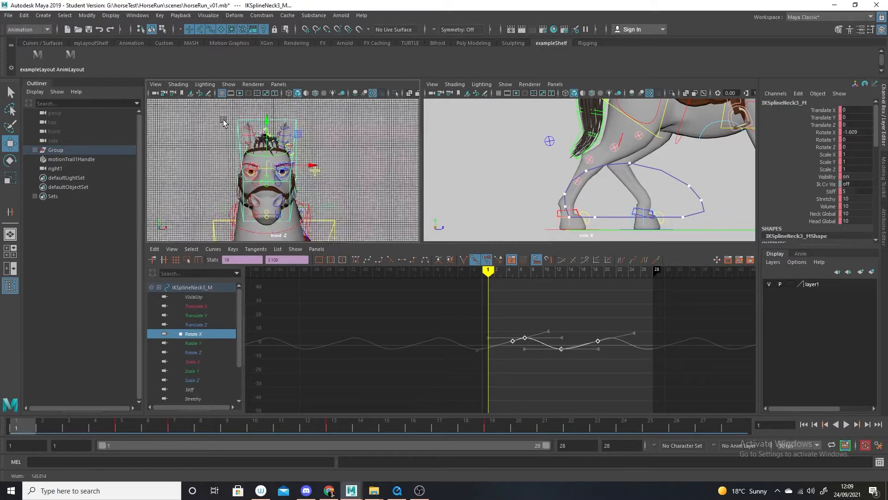
pyautogui.scroll(1, 375, 208)
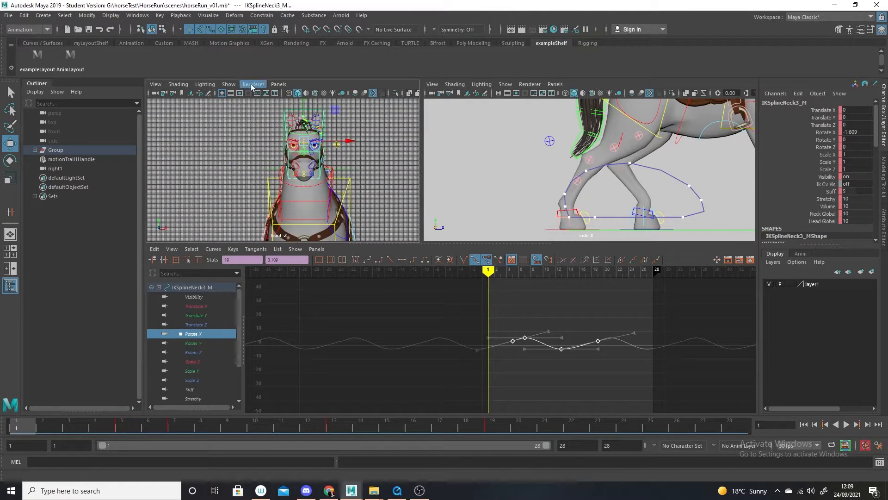
pyautogui.click(229, 84)
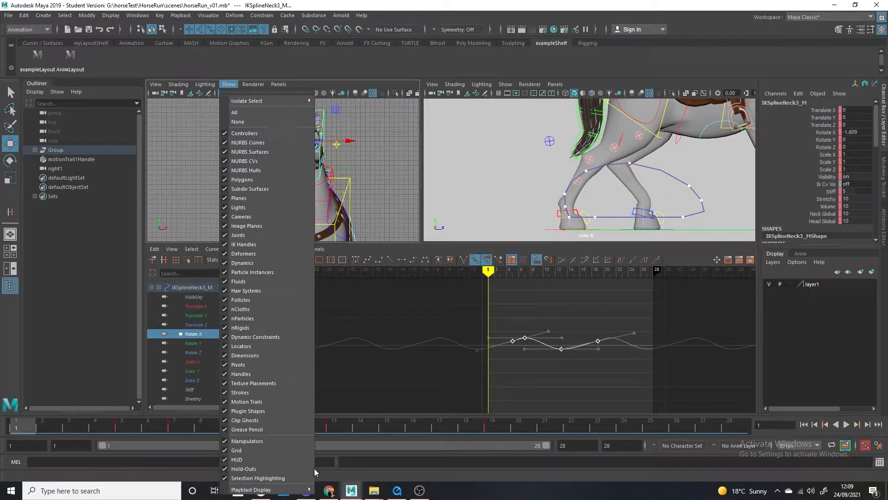
pyautogui.click(295, 451)
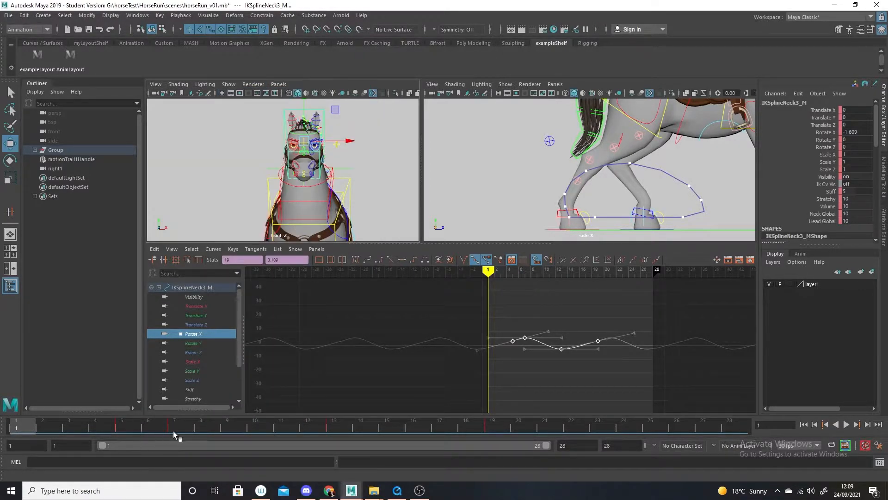
# Examine the head and neck movement over the opening frames in the front view, with IKSplineNeck3_M selected for rotating.
pyautogui.hotkey('alt', '.')
pyautogui.hotkey('alt', '.')
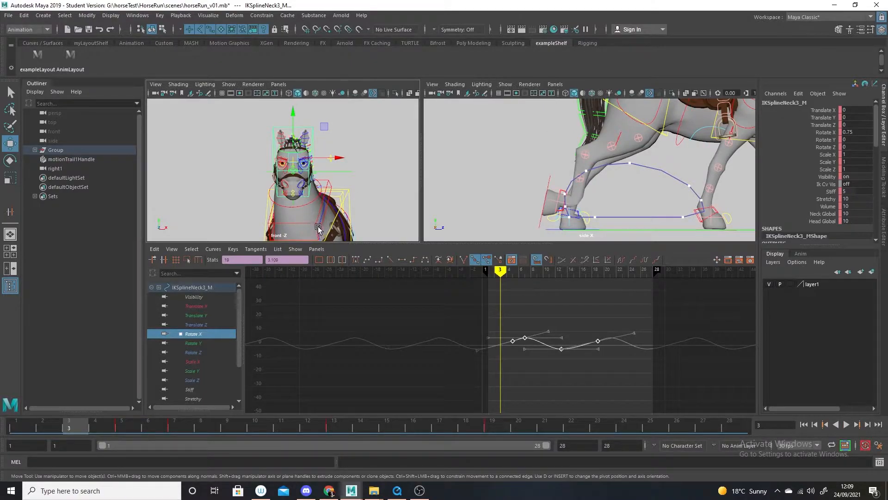
pyautogui.click(312, 206)
pyautogui.click(9, 160)
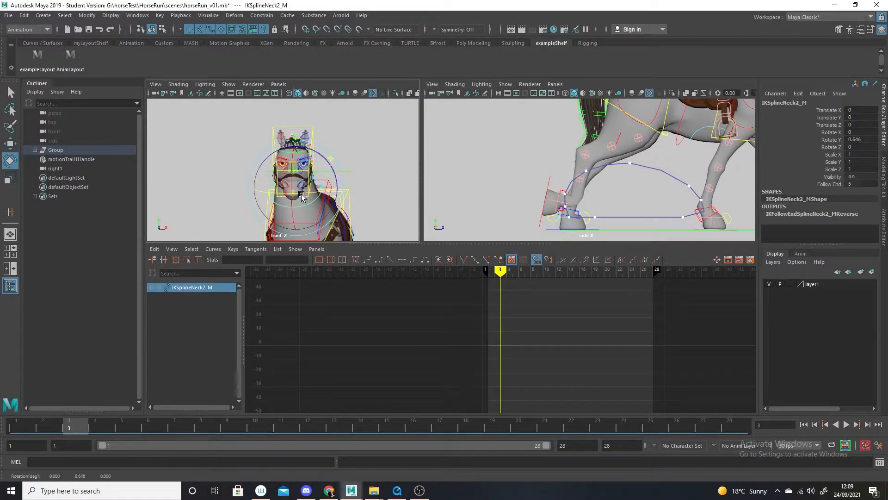
pyautogui.click(310, 140)
pyautogui.click(311, 138)
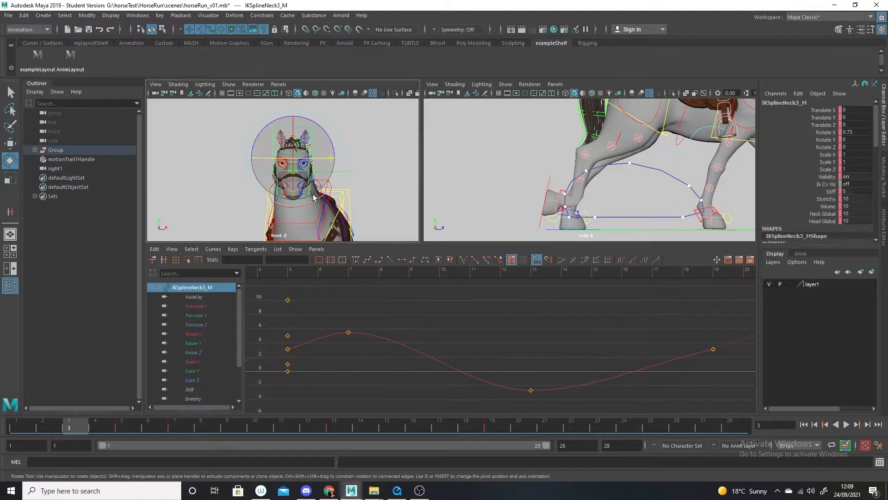
pyautogui.click(16, 422)
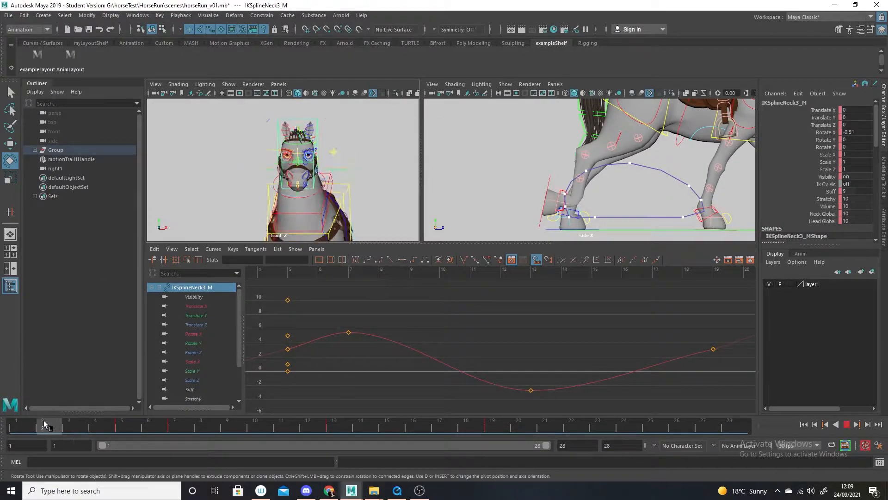
pyautogui.moveTo(35, 421)
pyautogui.mouseDown()
pyautogui.moveTo(100, 420)
pyautogui.moveTo(54, 413)
pyautogui.moveTo(95, 420)
pyautogui.mouseUp()
pyautogui.click(21, 423)
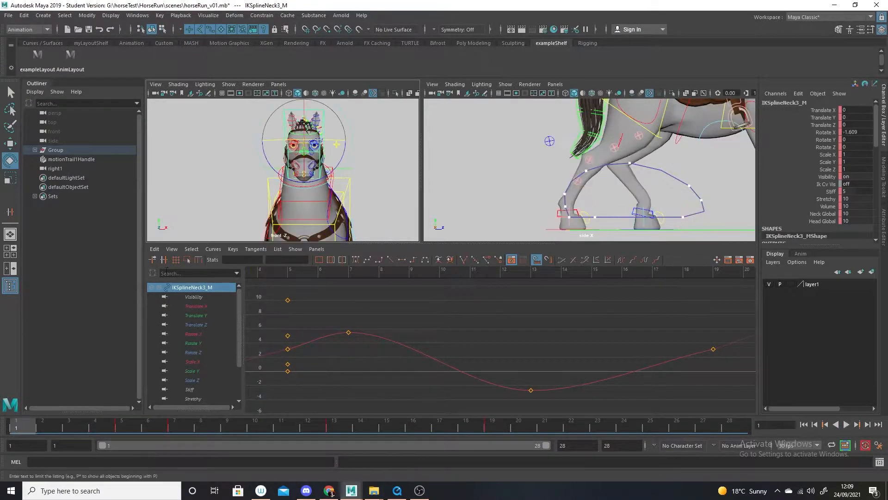
# Key the IKSplineNeck3_M control at frame 1 and set the playback range to end at frame 15.
pyautogui.click(153, 275)
pyautogui.moveTo(34, 427); pyautogui.dragTo(327, 431)
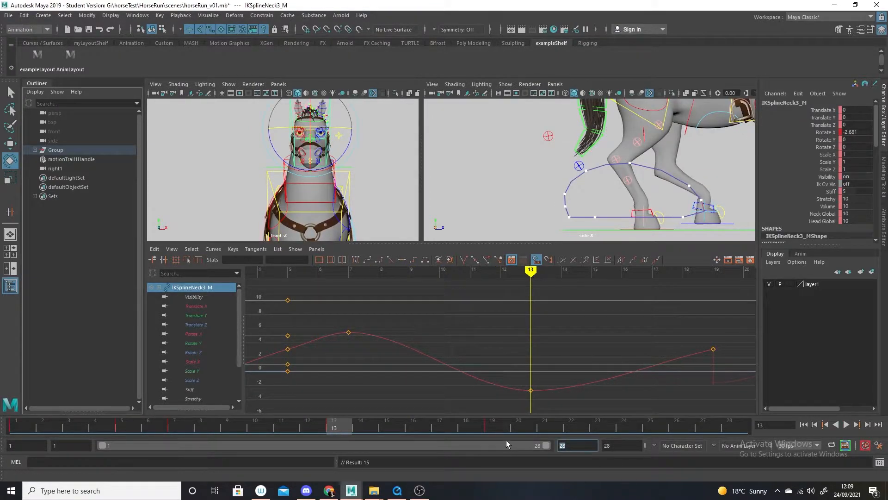
pyautogui.write('15')
pyautogui.press('Return')
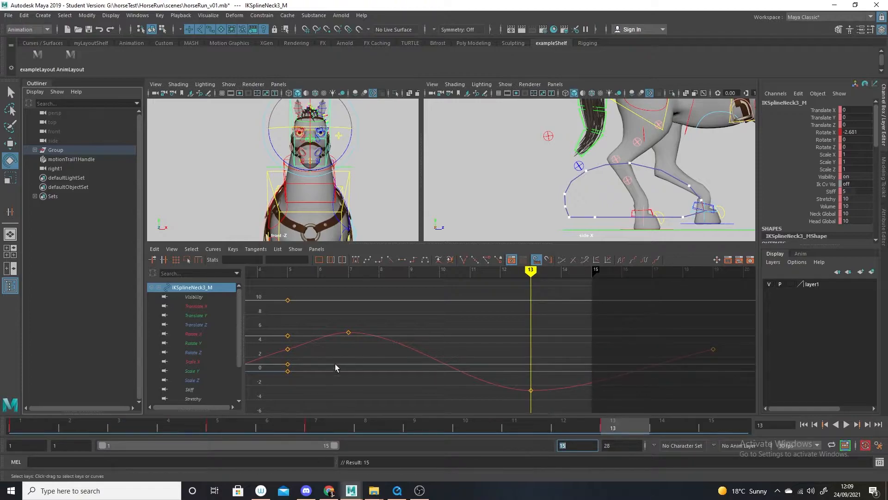
# At frame 4, shift IKSplineNeck3_M sideways to Translate X about 5.84, tilt it to Rotate Z about -6.14, and key the pose.
pyautogui.click(19, 427)
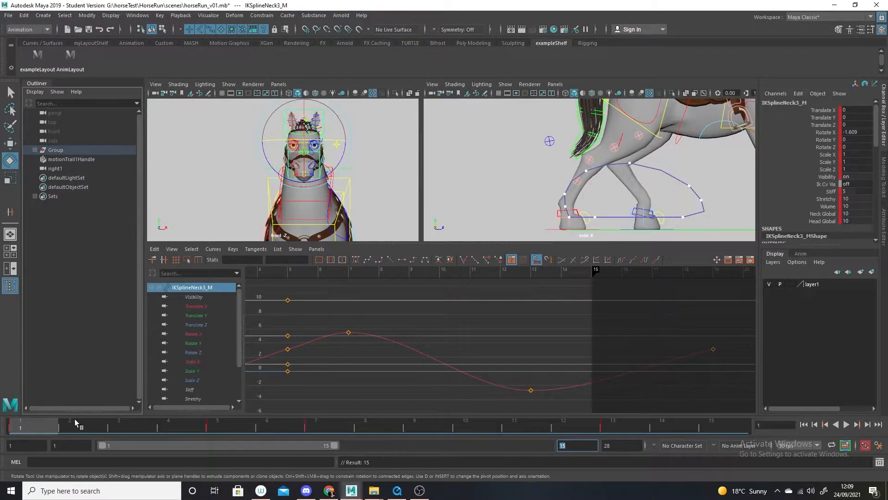
pyautogui.moveTo(50, 425)
pyautogui.mouseDown()
pyautogui.moveTo(121, 439)
pyautogui.moveTo(379, 431)
pyautogui.moveTo(186, 418)
pyautogui.mouseUp()
pyautogui.press('w')
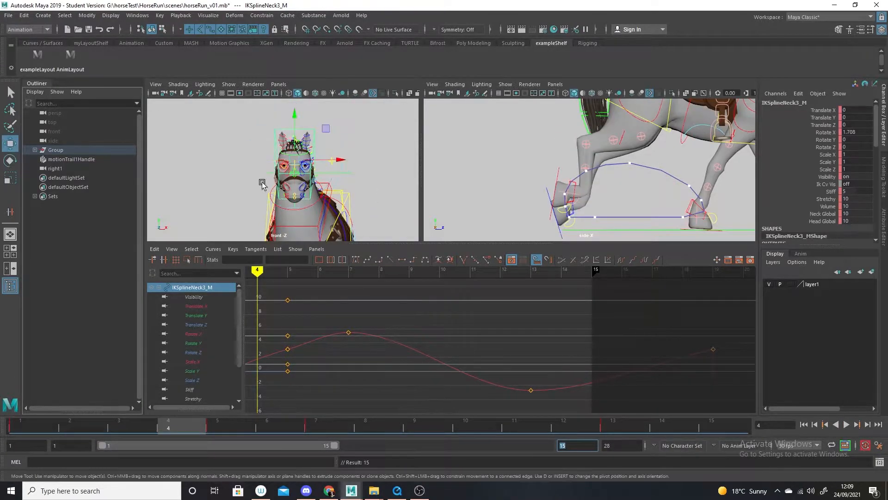
pyautogui.moveTo(342, 163)
pyautogui.mouseDown()
pyautogui.moveTo(349, 161)
pyautogui.moveTo(340, 147)
pyautogui.mouseUp()
pyautogui.press('s')
pyautogui.click(9, 160)
pyautogui.press('s')
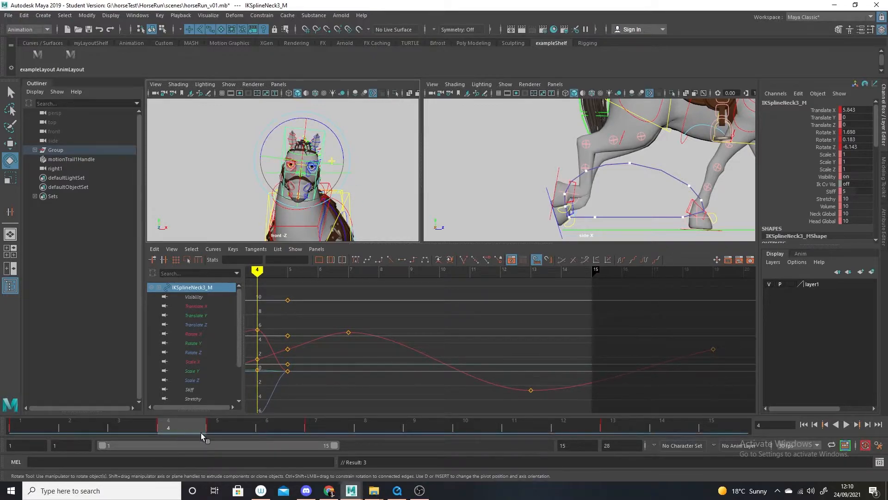
pyautogui.moveTo(156, 419); pyautogui.dragTo(323, 428)
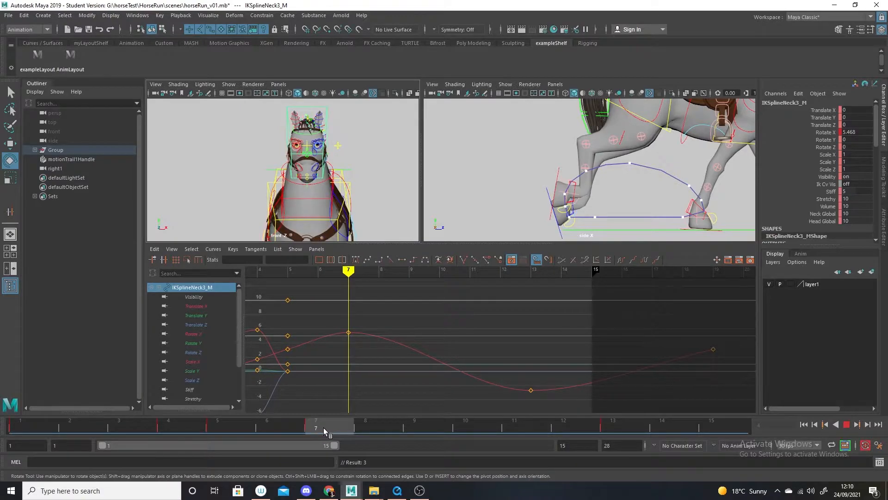
# Delete all IKSplineNeck3_M keys at frames 4 and 5 in the Graph Editor.
pyautogui.press('a')
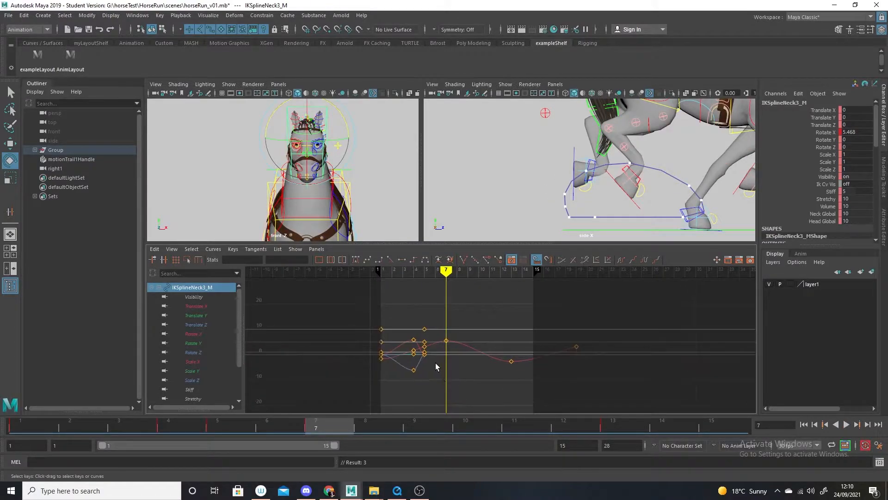
pyautogui.moveTo(432, 317); pyautogui.dragTo(423, 369)
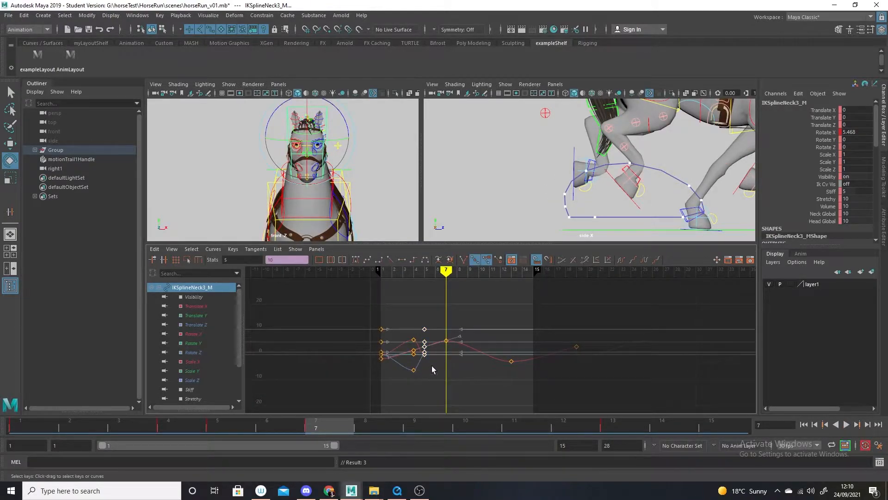
pyautogui.press('Delete')
pyautogui.moveTo(402, 388); pyautogui.dragTo(404, 395)
pyautogui.press('Delete')
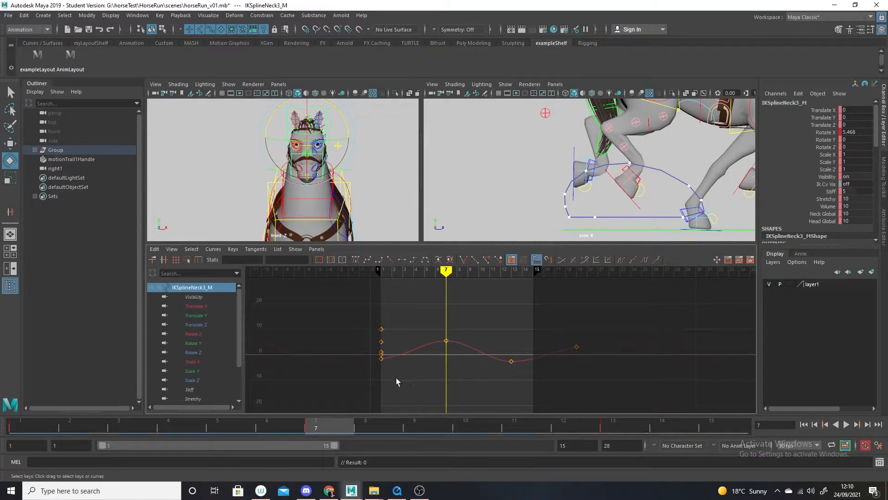
# Examine the Rotate X and Translate Y curves of IKSplineNeck3_M in the Graph Editor.
pyautogui.click(370, 151)
pyautogui.click(329, 121)
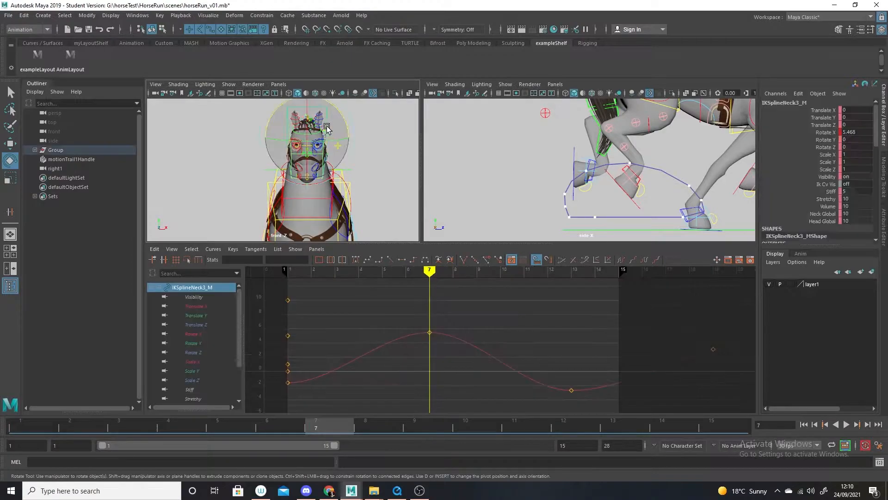
pyautogui.click(194, 334)
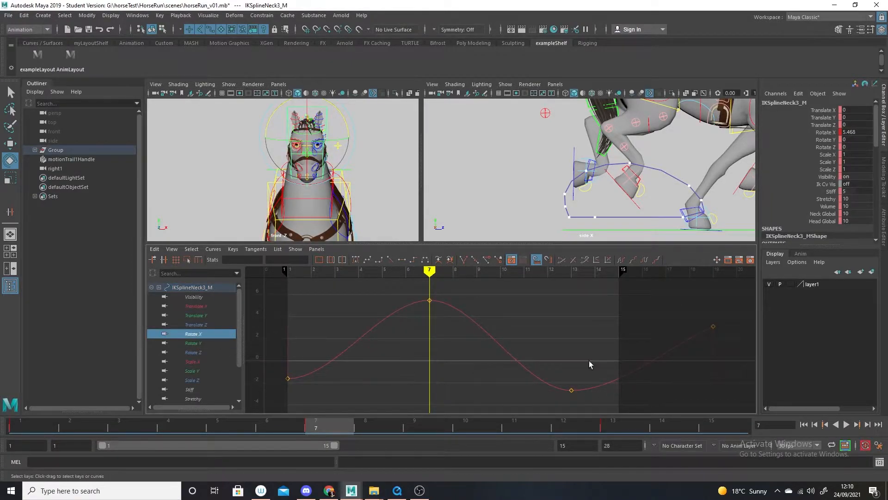
pyautogui.click(361, 158)
pyautogui.click(326, 126)
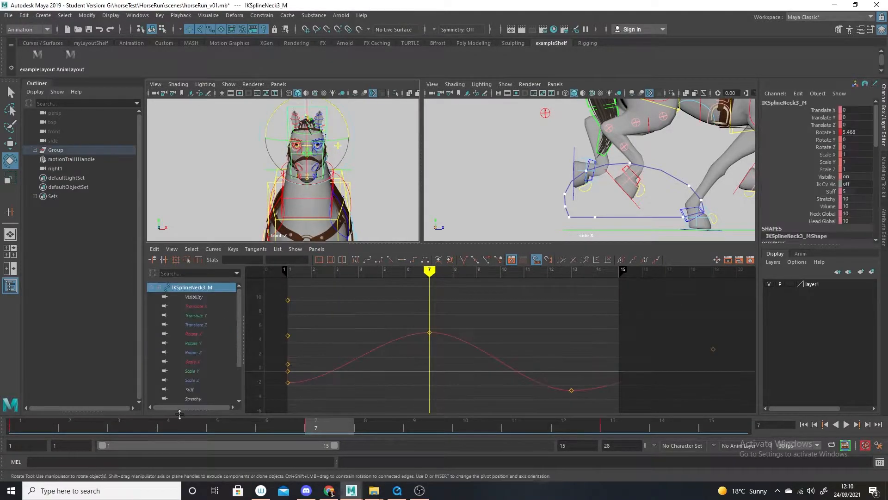
pyautogui.click(204, 315)
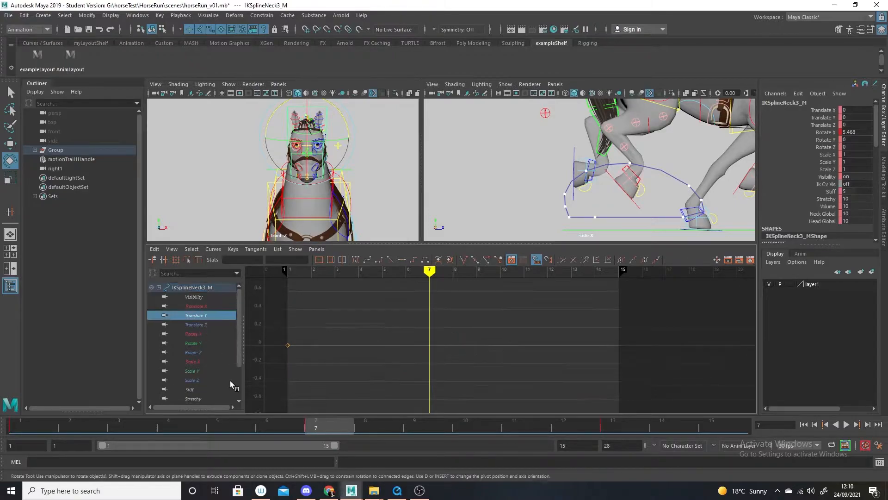
# Key the IKSplineNeck3_M control with no sideways offset at frame 15 and at frame 8.
pyautogui.click(10, 143)
pyautogui.moveTo(43, 431)
pyautogui.mouseDown()
pyautogui.moveTo(4, 424)
pyautogui.moveTo(749, 462)
pyautogui.mouseUp()
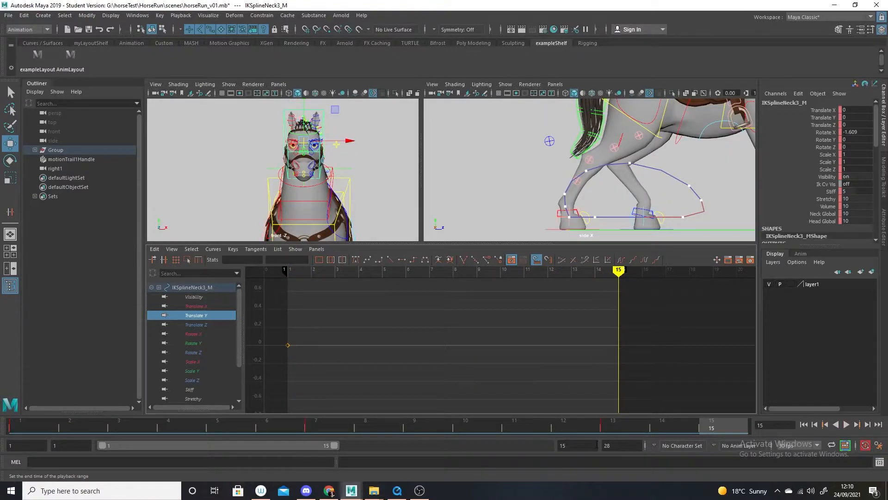
pyautogui.press('s')
pyautogui.hotkey('alt', 'v')
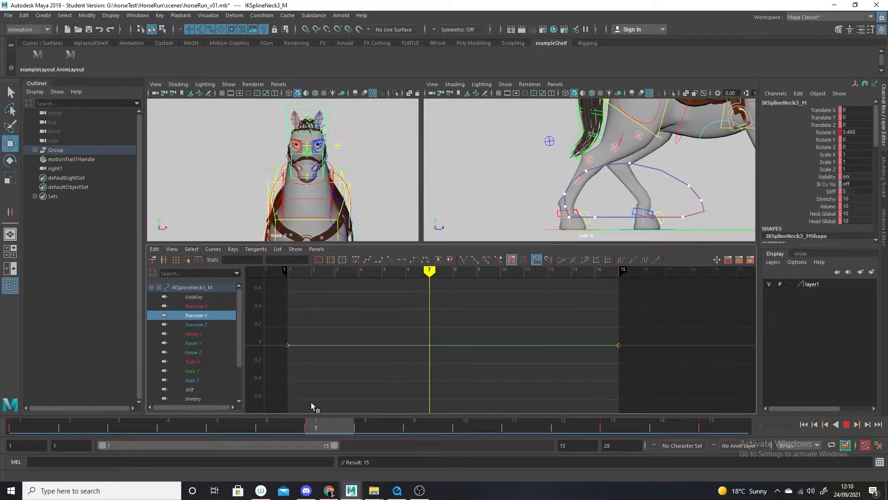
pyautogui.click(373, 416)
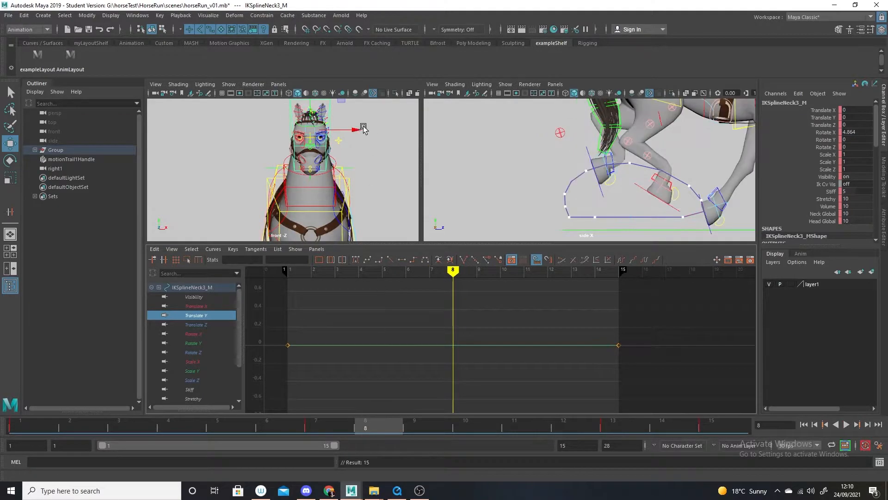
pyautogui.press('s')
# At frame 12, shift IKSplineNeck3_M sideways to Translate X about -2.56, key it, and play the loop to check the sway.
pyautogui.moveTo(368, 424); pyautogui.dragTo(554, 424)
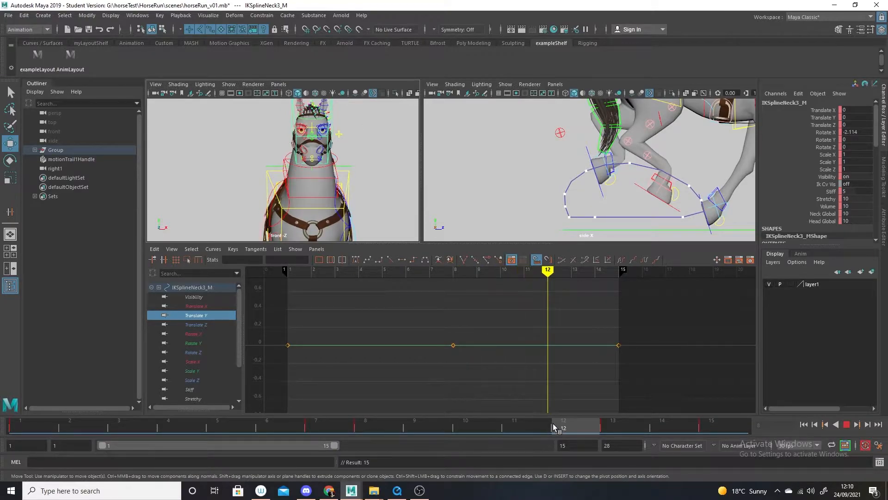
pyautogui.moveTo(359, 126); pyautogui.dragTo(354, 126)
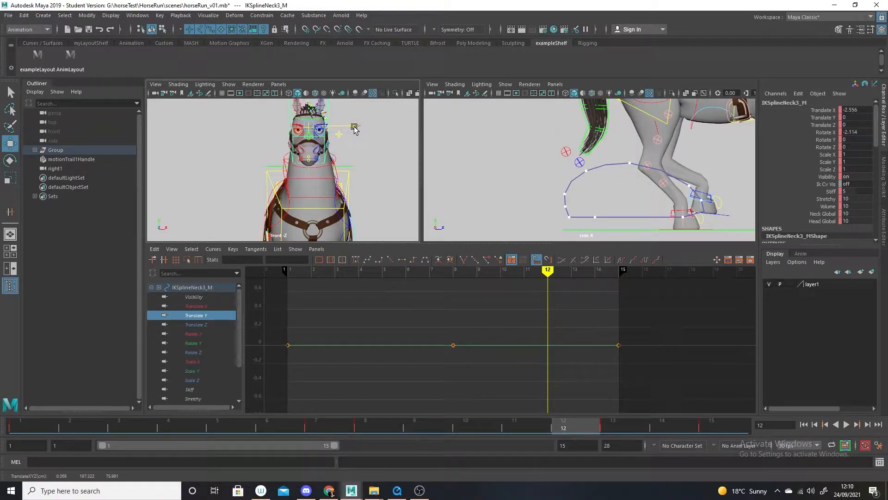
pyautogui.press('s')
pyautogui.hotkey('alt', 'v')
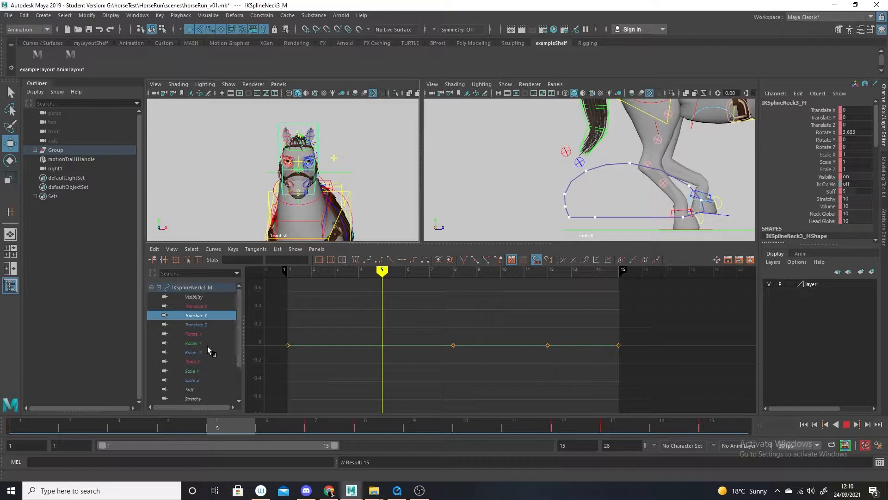
pyautogui.hotkey('alt', 'v')
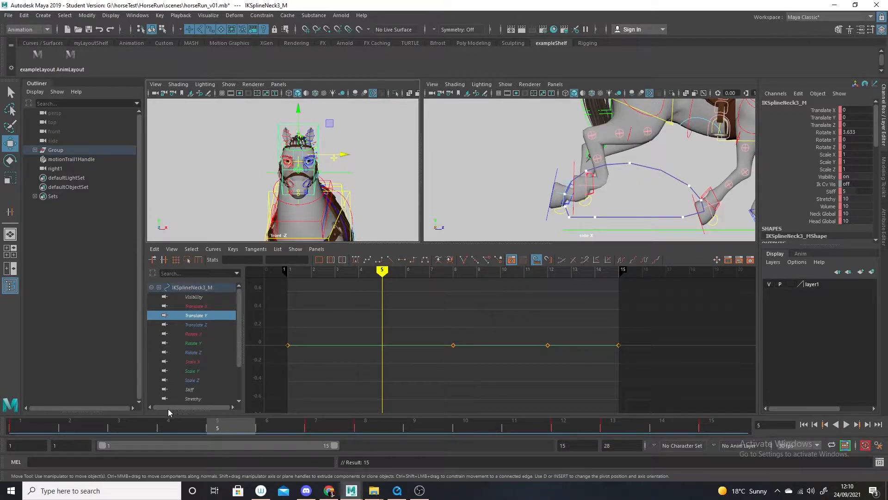
# At frame 4, shift IKSplineNeck3_M sideways to Translate X about 5.48, tilt it in the front view, and key the pose.
pyautogui.click(157, 420)
pyautogui.moveTo(338, 160); pyautogui.dragTo(344, 160)
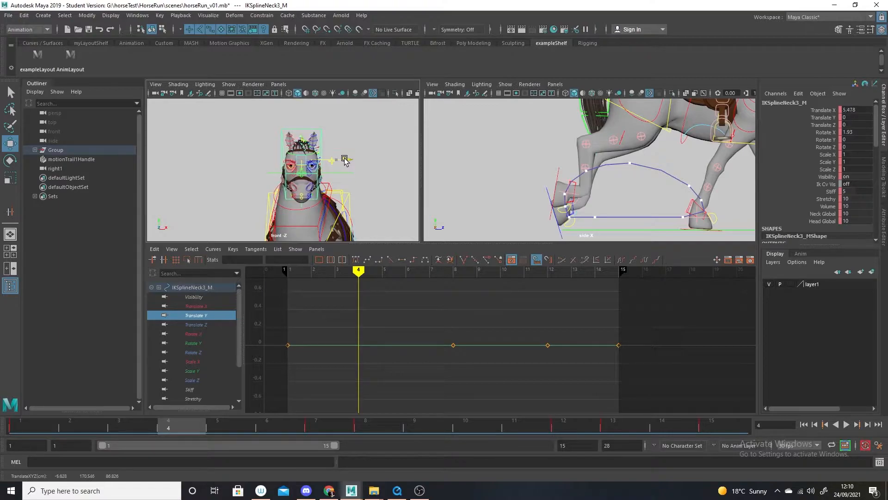
pyautogui.press('s')
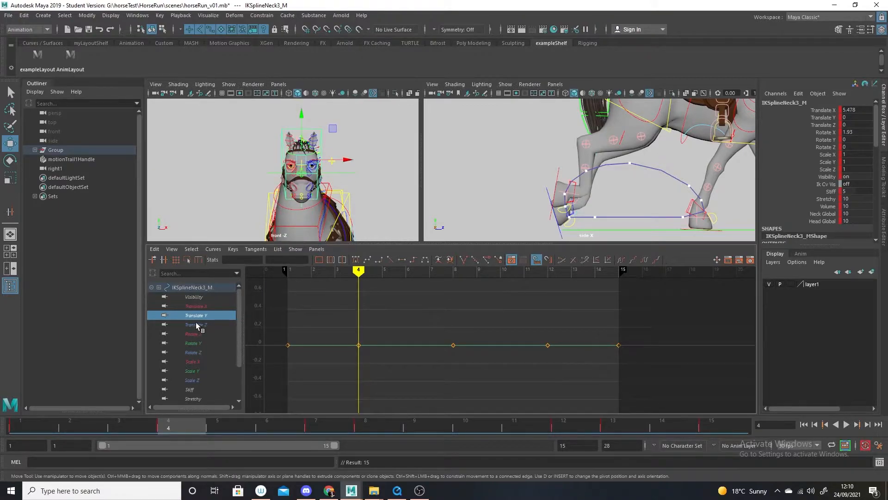
pyautogui.press('e')
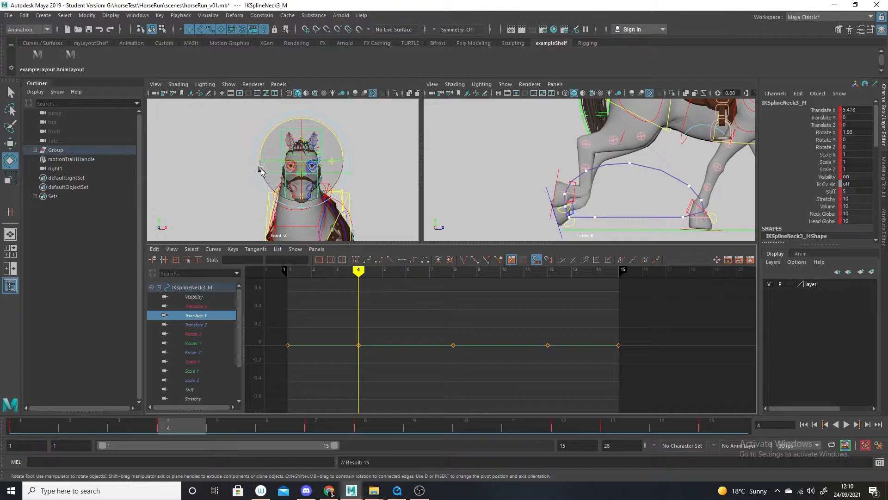
pyautogui.moveTo(260, 163); pyautogui.dragTo(274, 176)
pyautogui.press('s')
# At frame 13, tilt IKSplineNeck3_M to Rotate Z about 1.9 and key the pose.
pyautogui.hotkey('alt', 'v')
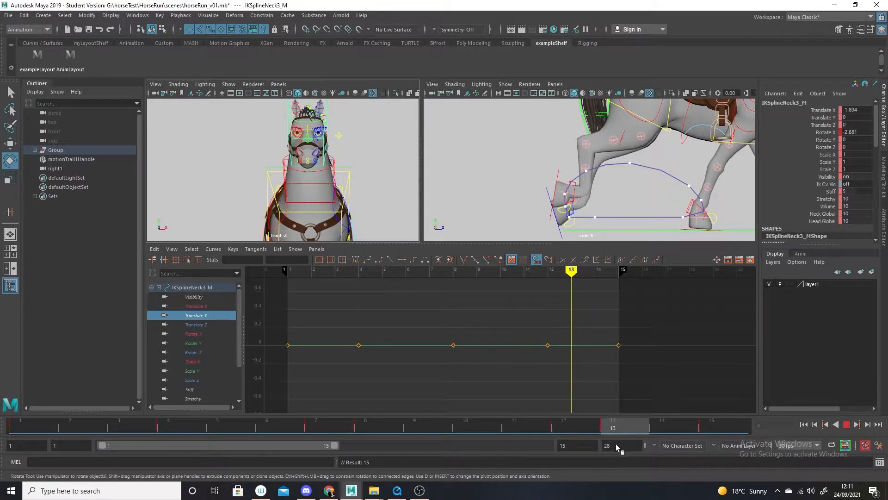
pyautogui.hotkey('alt', 'v')
pyautogui.moveTo(346, 143); pyautogui.dragTo(345, 138)
pyautogui.hotkey('shift', 'e')
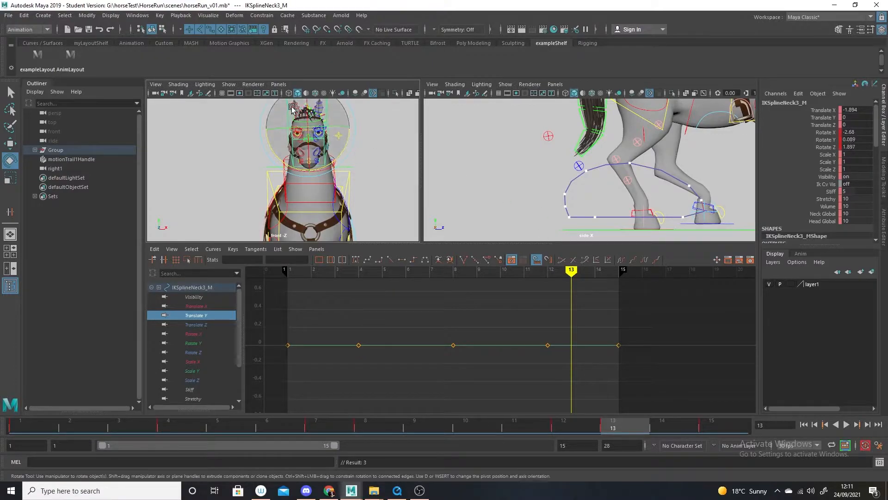
pyautogui.press('s')
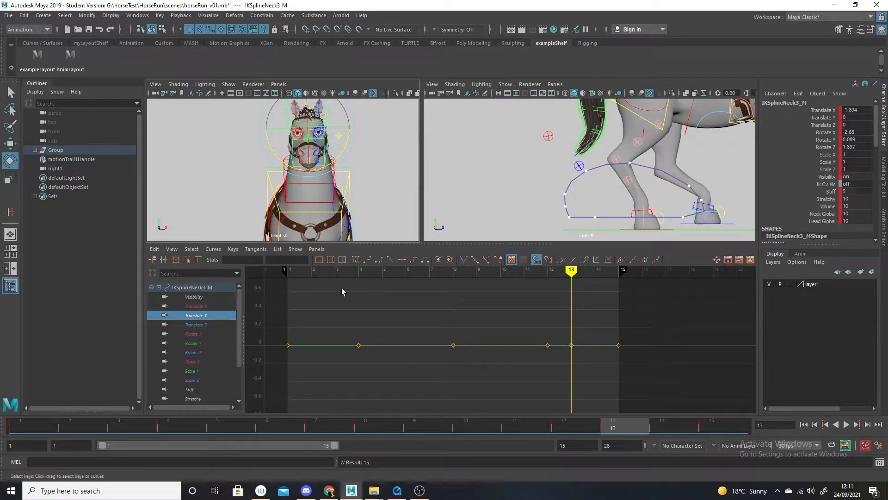
# Show the perspective camera in place of the Graph Editor and check the looping neck movement on the whole horse.
pyautogui.click(317, 249)
pyautogui.moveTo(354, 258)
pyautogui.click(432, 260)
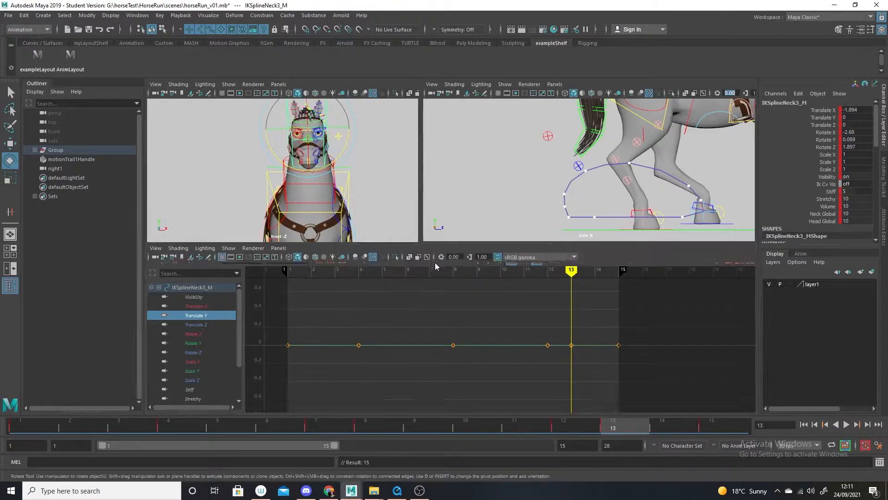
pyautogui.keyDown('alt'); pyautogui.moveTo(510, 375); pyautogui.dragTo(384, 347); pyautogui.keyUp('alt')
pyautogui.hotkey('alt', 'v')
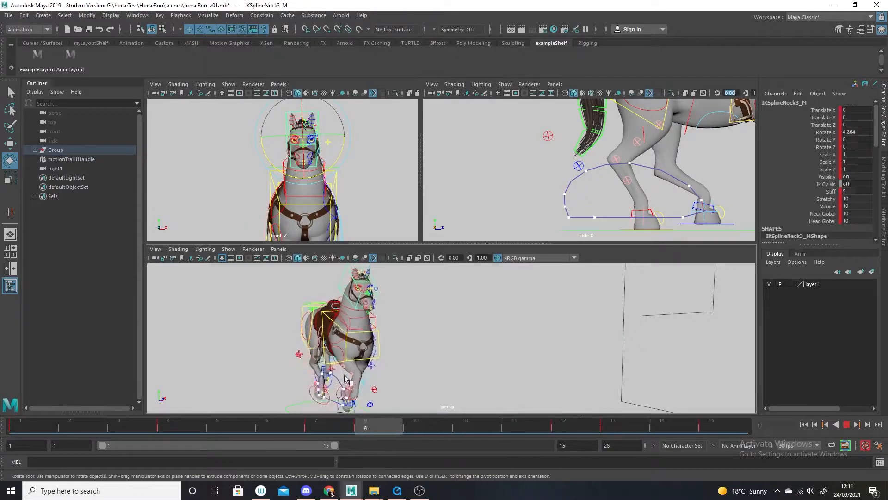
pyautogui.hotkey('alt', 'v')
# Apply the AnimLayout panel arrangement, then maximize the perspective view and orbit to see the horse from the side.
pyautogui.click(279, 249)
pyautogui.moveTo(291, 260)
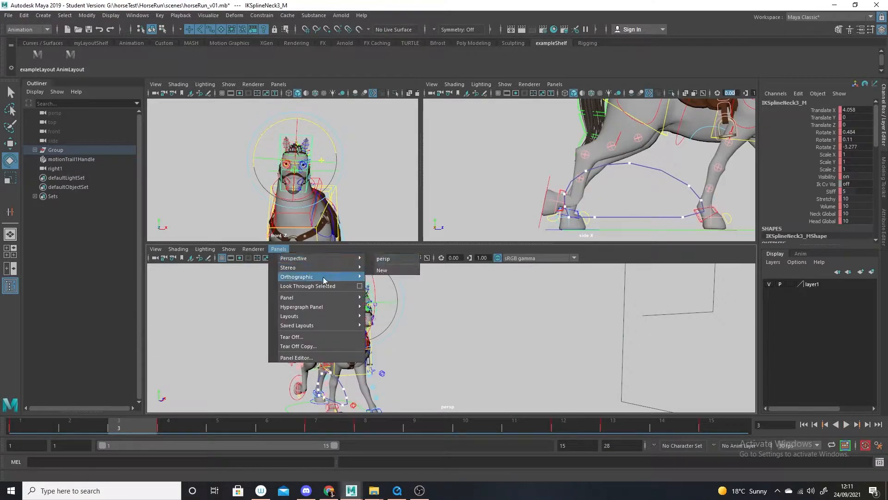
pyautogui.moveTo(318, 296)
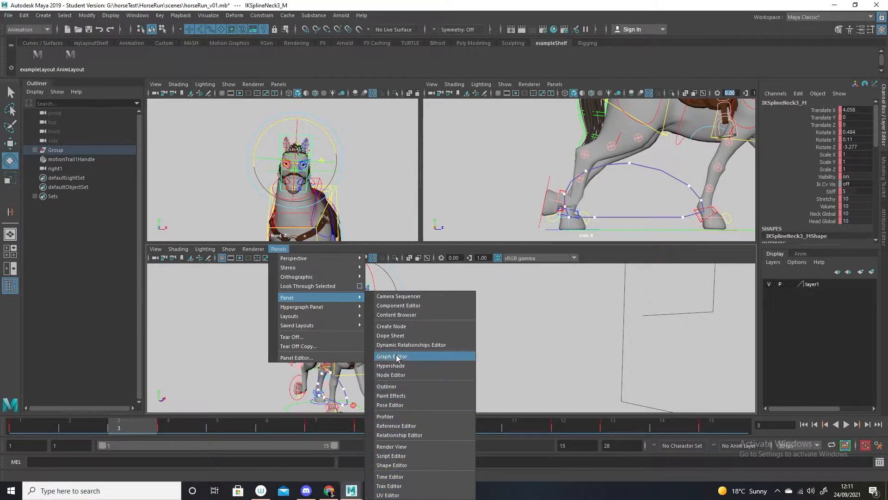
pyautogui.click(70, 54)
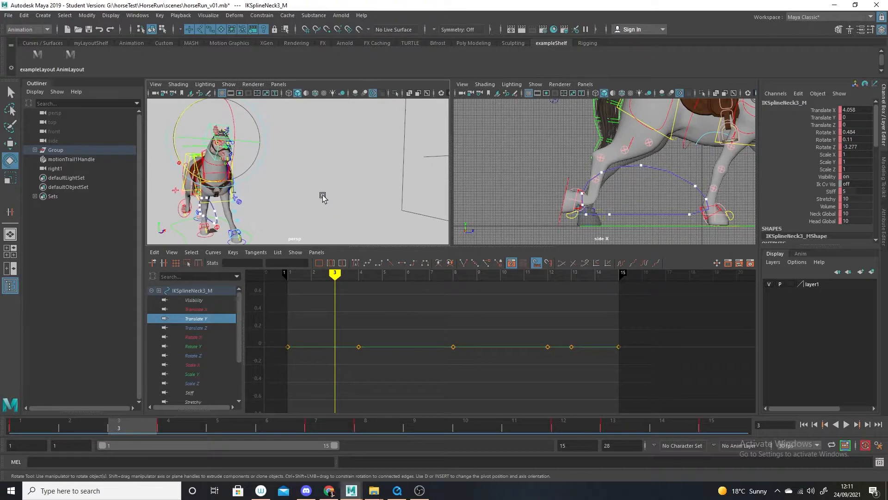
pyautogui.press('space')
pyautogui.keyDown('alt'); pyautogui.moveTo(393, 248); pyautogui.dragTo(448, 299); pyautogui.keyUp('alt')
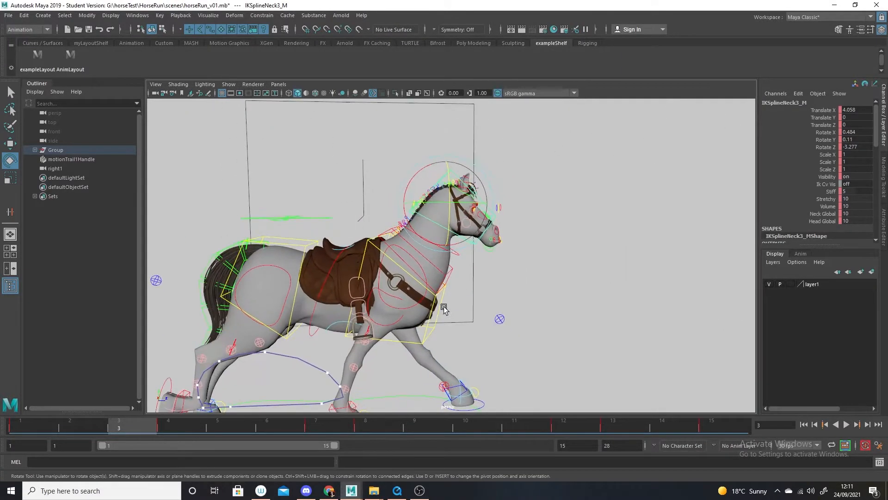
# Play the run cycle in the perspective view and review the neck and head motion from several angles.
pyautogui.hotkey('alt', 'v')
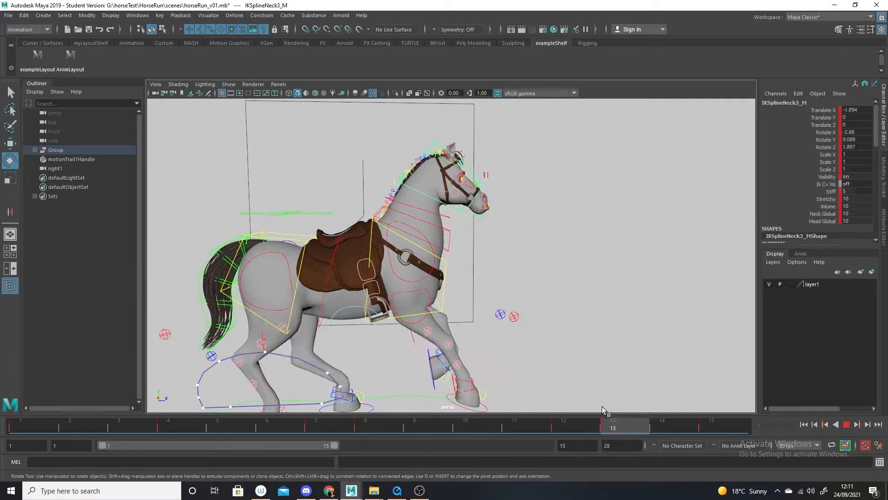
pyautogui.hotkey('alt', 'v')
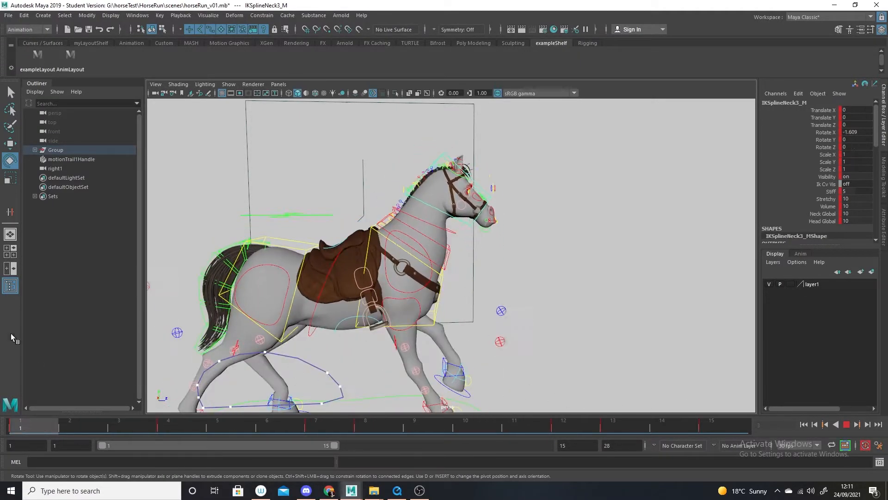
pyautogui.scroll(-3, 574, 252)
pyautogui.keyDown('alt'); pyautogui.moveTo(591, 242); pyautogui.dragTo(512, 331); pyautogui.keyUp('alt')
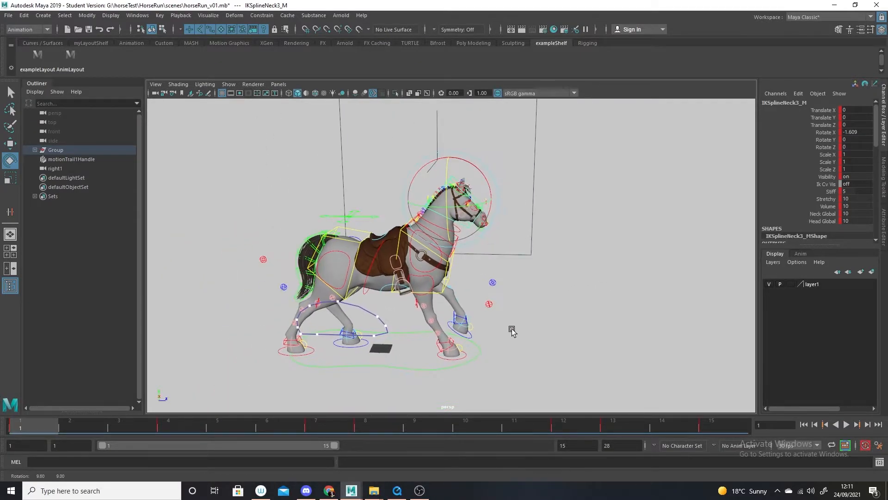
pyautogui.keyDown('alt'); pyautogui.moveTo(369, 395); pyautogui.dragTo(401, 371); pyautogui.keyUp('alt')
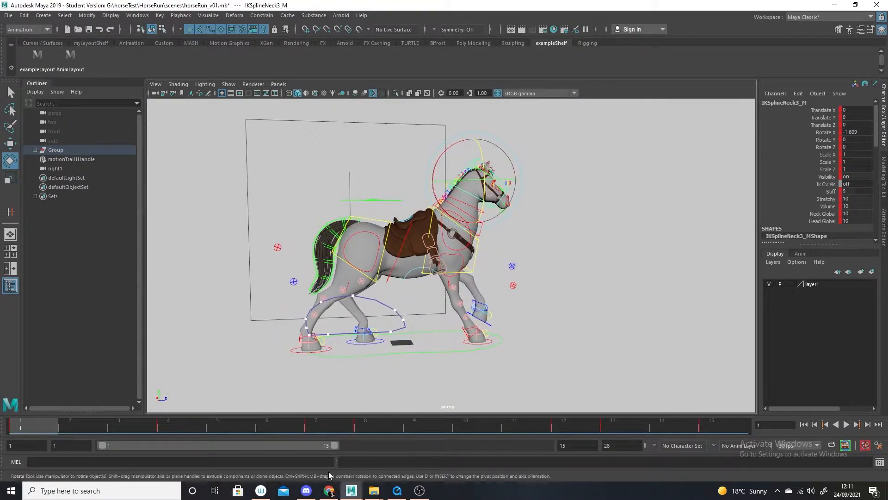
pyautogui.hotkey('alt', 'v')
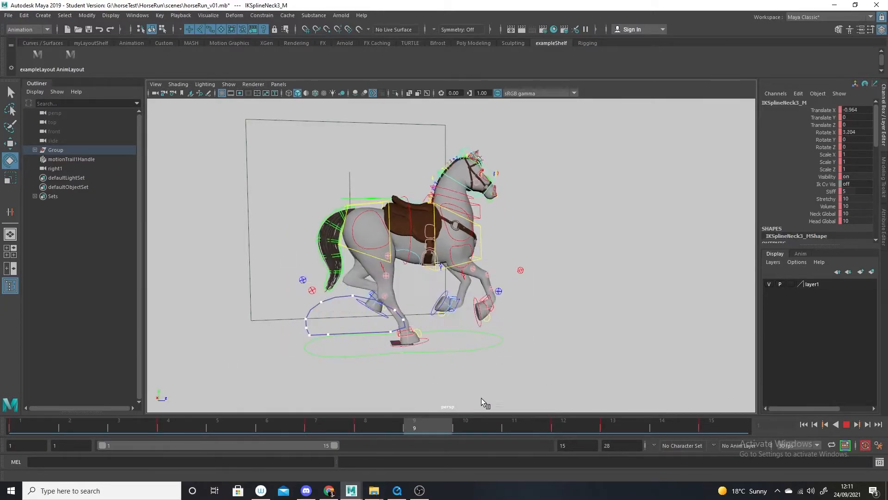
pyautogui.hotkey('alt', 'v')
pyautogui.keyDown('alt'); pyautogui.moveTo(572, 285); pyautogui.dragTo(532, 300); pyautogui.keyUp('alt')
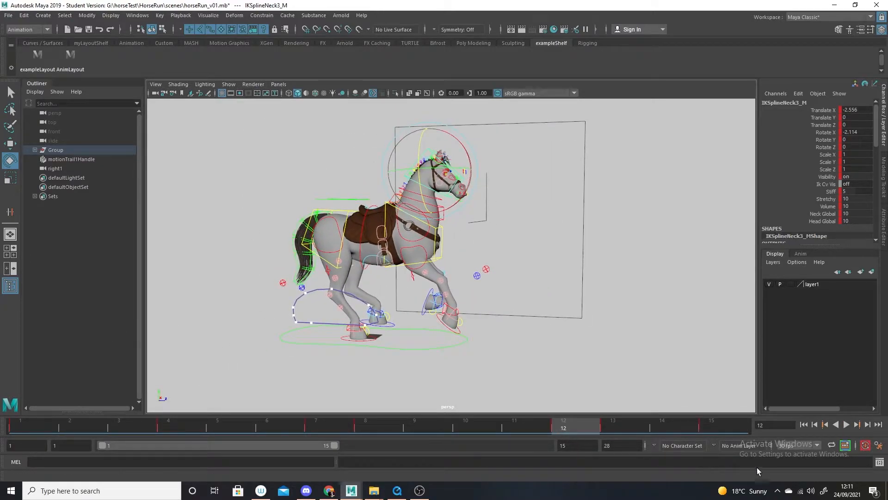
pyautogui.click(847, 424)
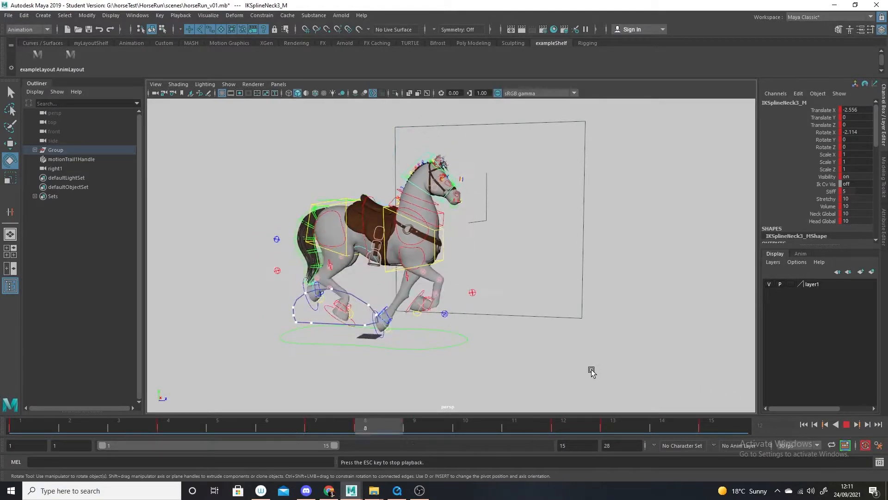
pyautogui.keyDown('alt'); pyautogui.moveTo(424, 268); pyautogui.dragTo(477, 279); pyautogui.keyUp('alt')
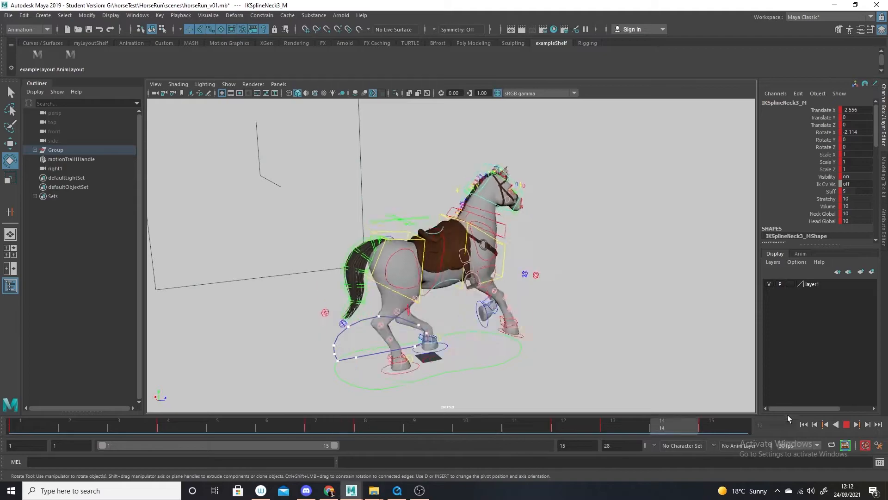
pyautogui.click(846, 424)
pyautogui.keyDown('alt'); pyautogui.moveTo(671, 398); pyautogui.dragTo(464, 363); pyautogui.keyUp('alt')
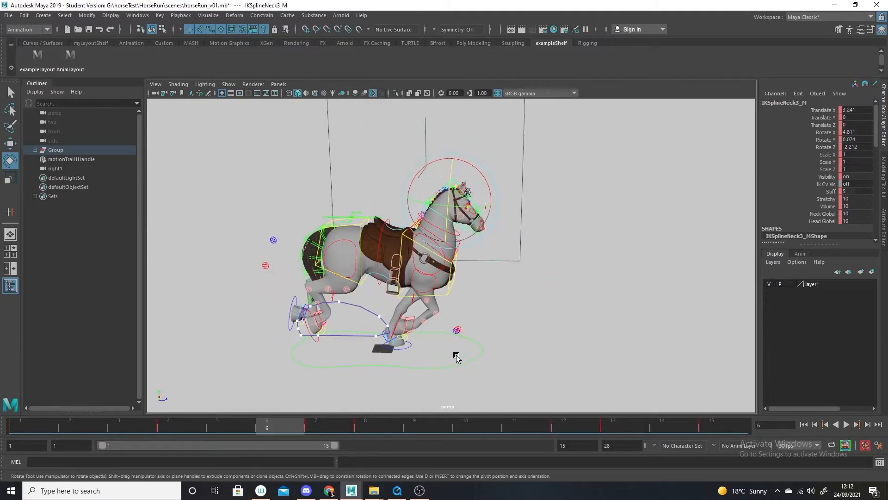
# Shrink the Maya window beside the reference gallop video, play the footage, and examine how the hips and tail move.
pyautogui.keyDown('alt'); pyautogui.moveTo(339, 241); pyautogui.dragTo(401, 232, button='middle'); pyautogui.keyUp('alt')
pyautogui.scroll(5, 379, 219)
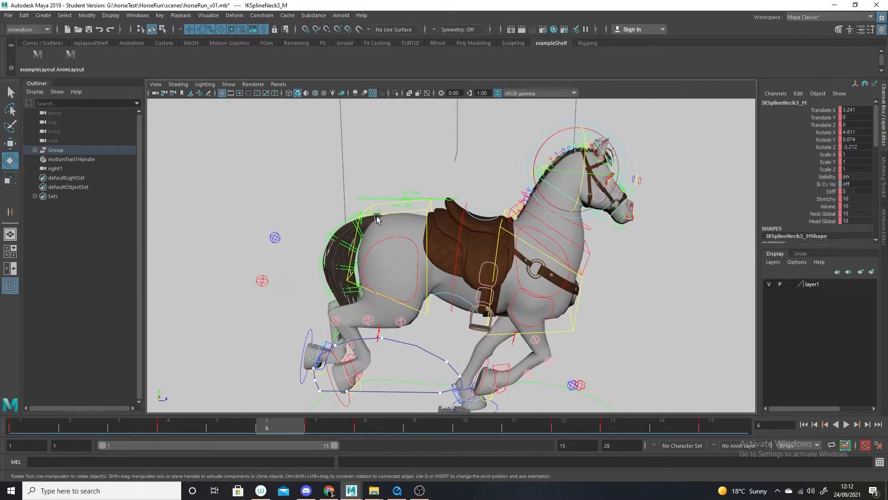
pyautogui.click(374, 213)
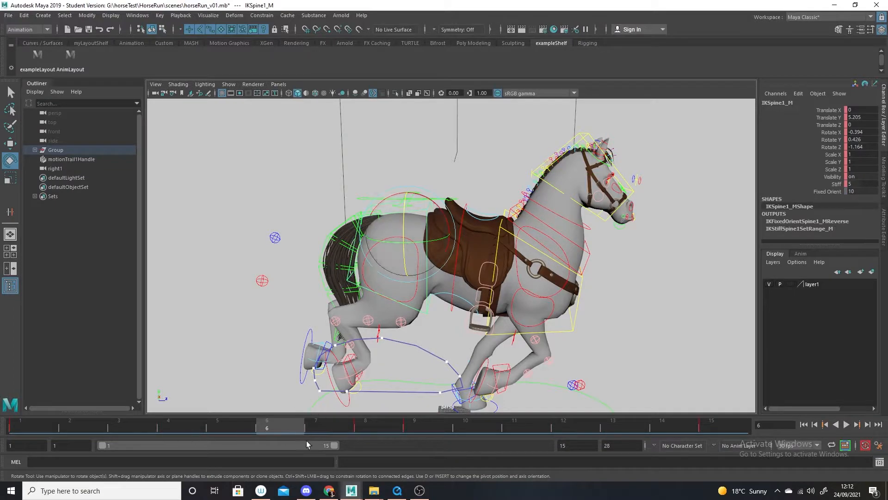
pyautogui.click(856, 6)
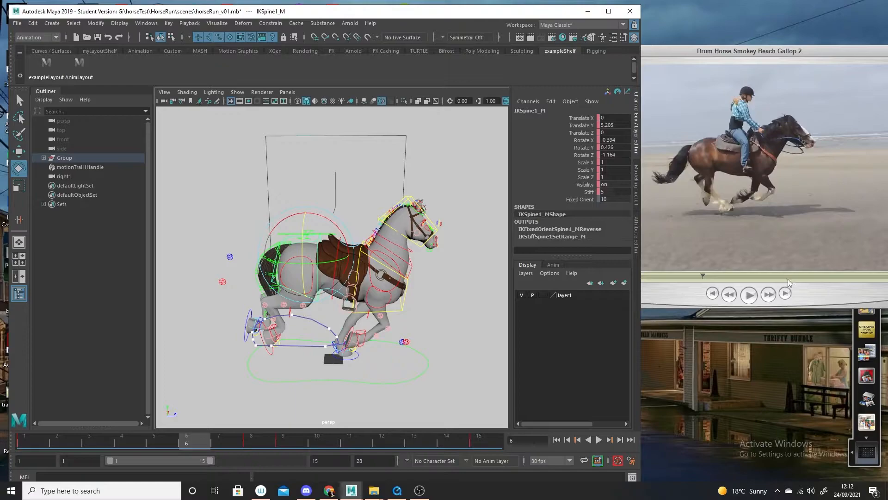
pyautogui.click(749, 297)
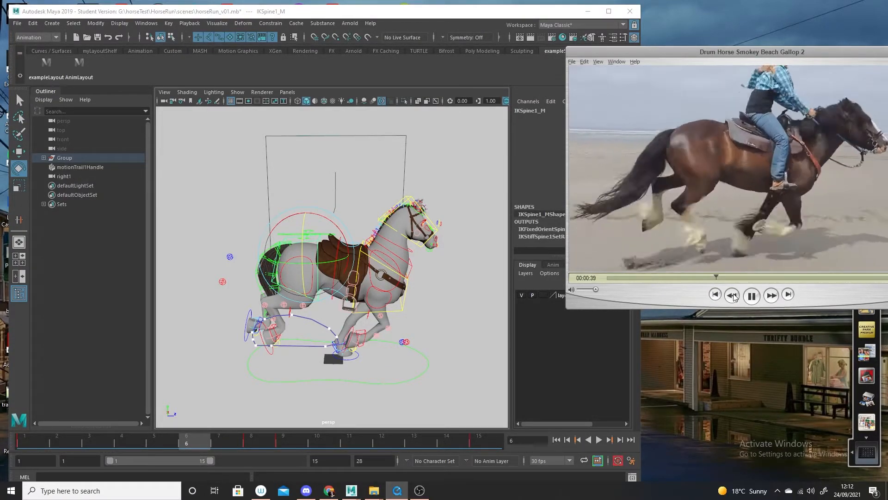
pyautogui.click(732, 295)
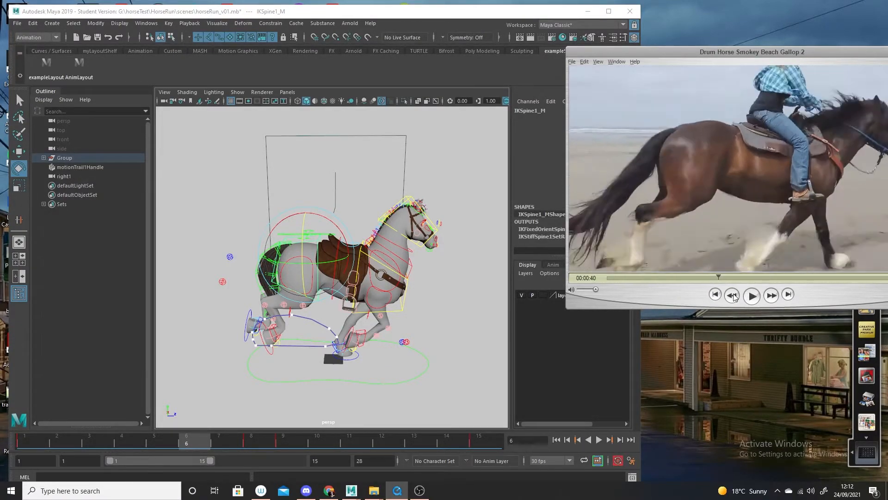
# Run through the horse's cycle and compare the hip's rise and fall with the base tail control FKTail1_M.
pyautogui.click(261, 459)
pyautogui.hotkey('alt', 'v')
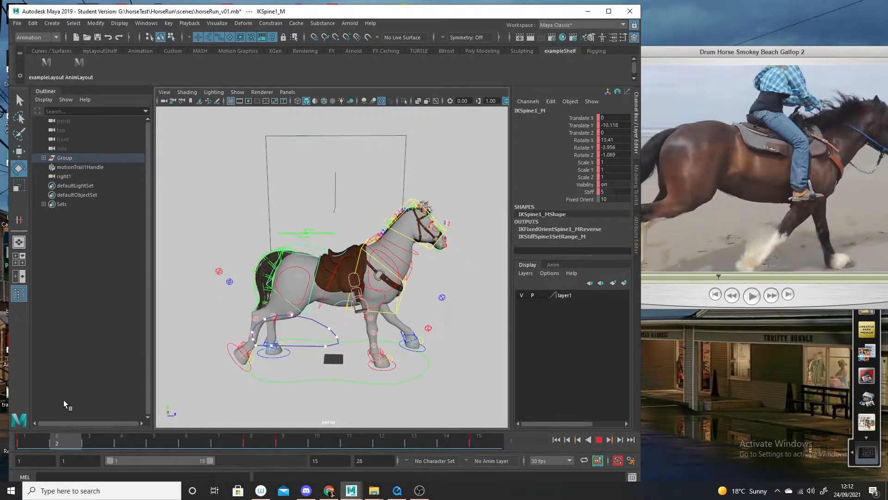
pyautogui.hotkey('alt', 'v')
pyautogui.click(234, 228)
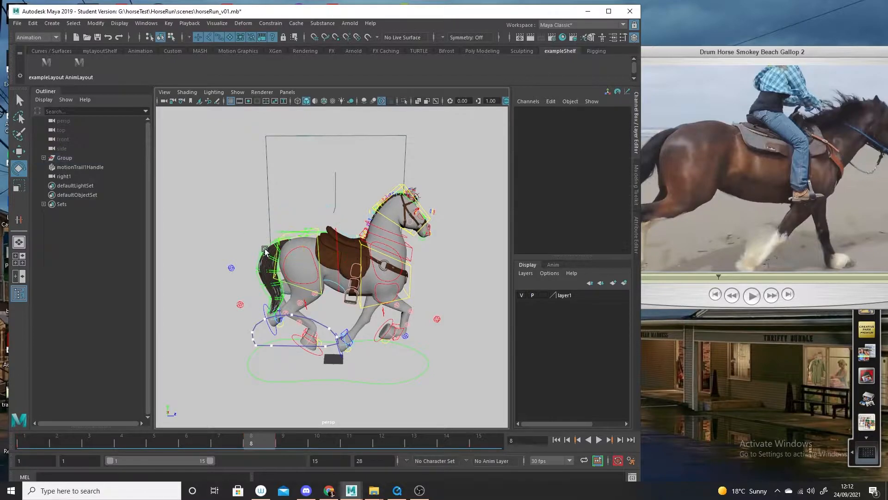
pyautogui.click(265, 251)
pyautogui.hotkey('alt', 'v')
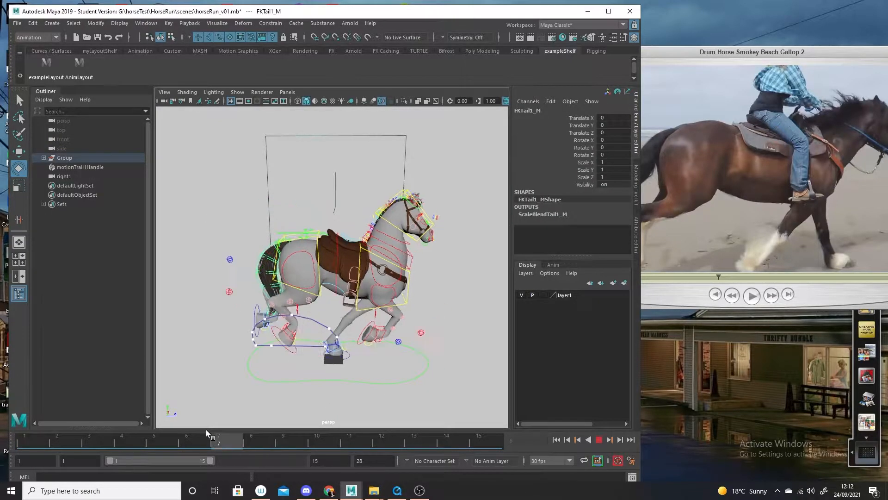
pyautogui.hotkey('alt', 'v')
pyautogui.click(256, 284)
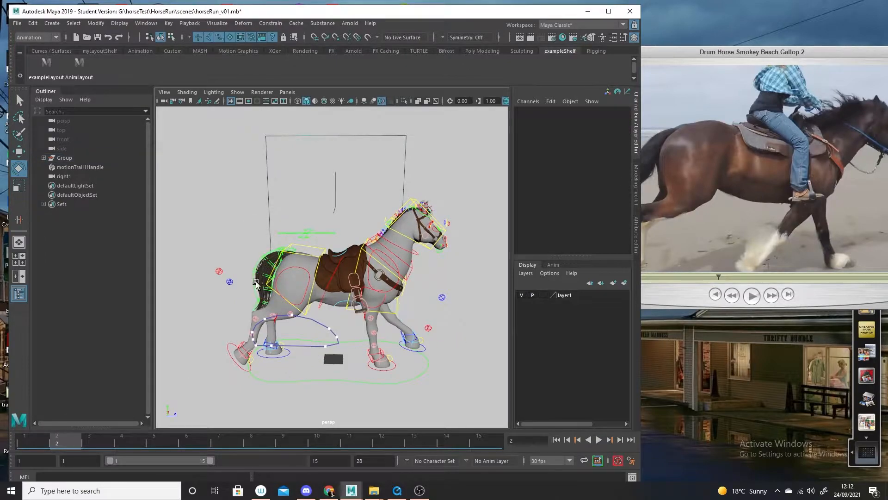
# Select IKSpine1_M and FKTail1_M in turn, review each through the run cycle, and return to frame 1.
pyautogui.click(315, 257)
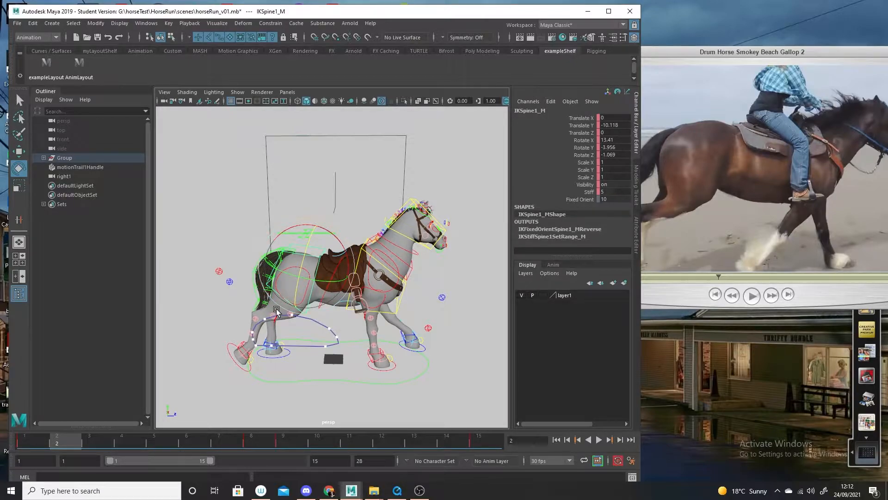
pyautogui.hotkey('alt', 'v')
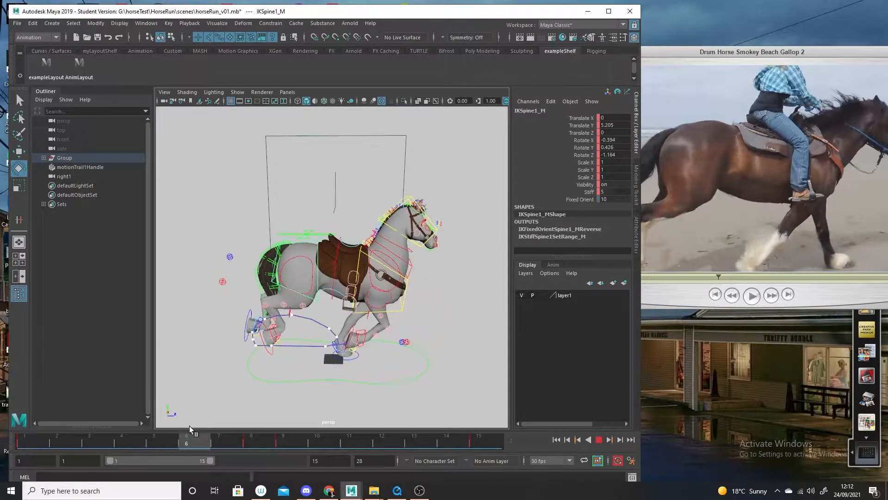
pyautogui.hotkey('alt', 'v')
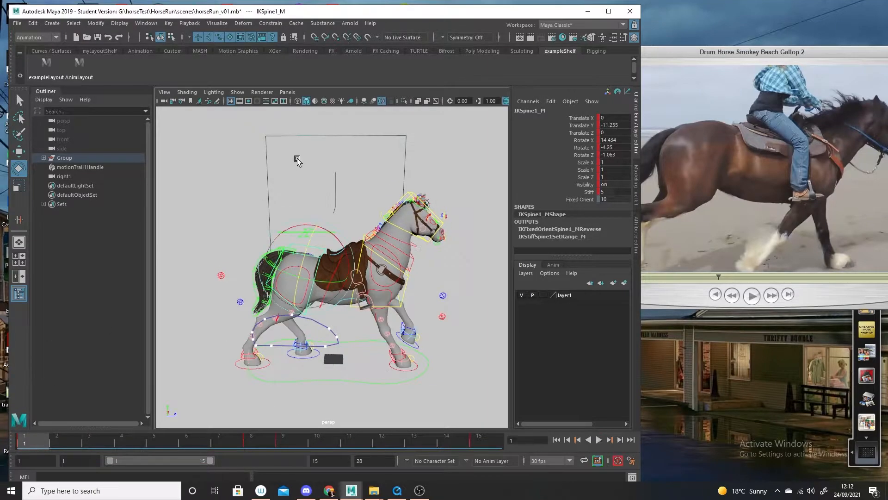
pyautogui.click(237, 223)
pyautogui.click(272, 250)
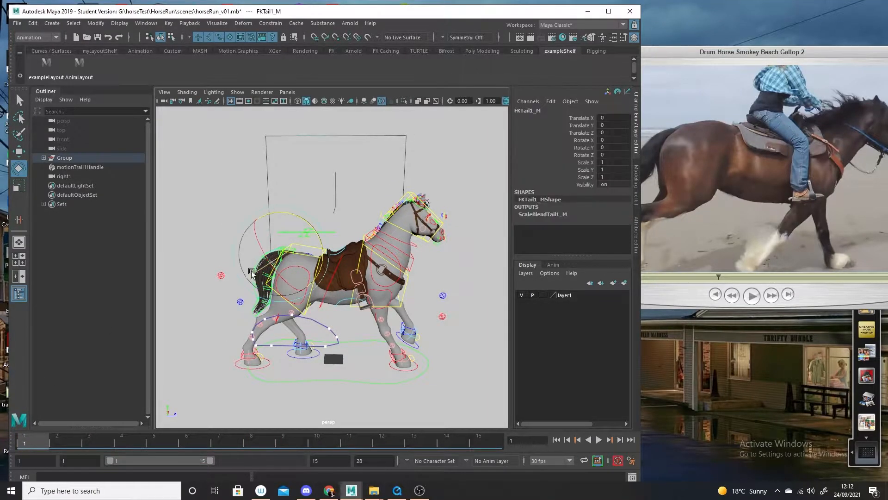
pyautogui.hotkey('alt', 'v')
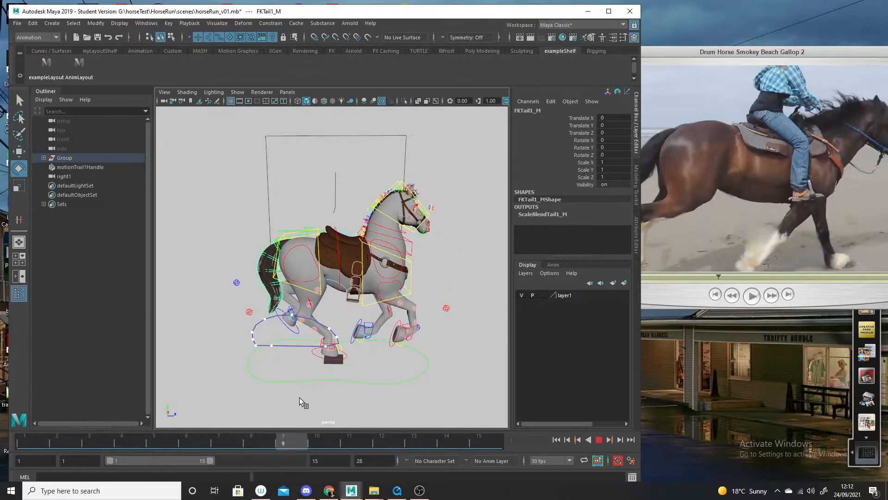
pyautogui.click(33, 441)
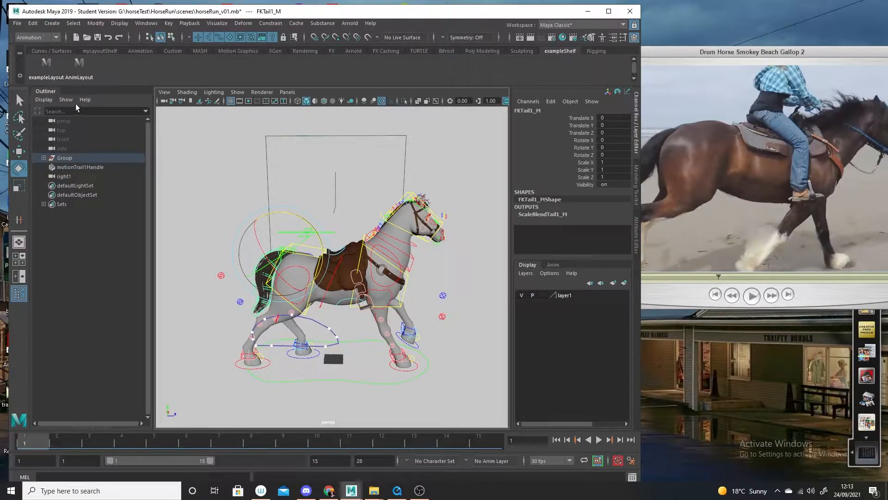
# Show the Graph Editor for IKSpine1_M, isolate and frame its Translate Y curve, and check it against the hip motion.
pyautogui.click(358, 222)
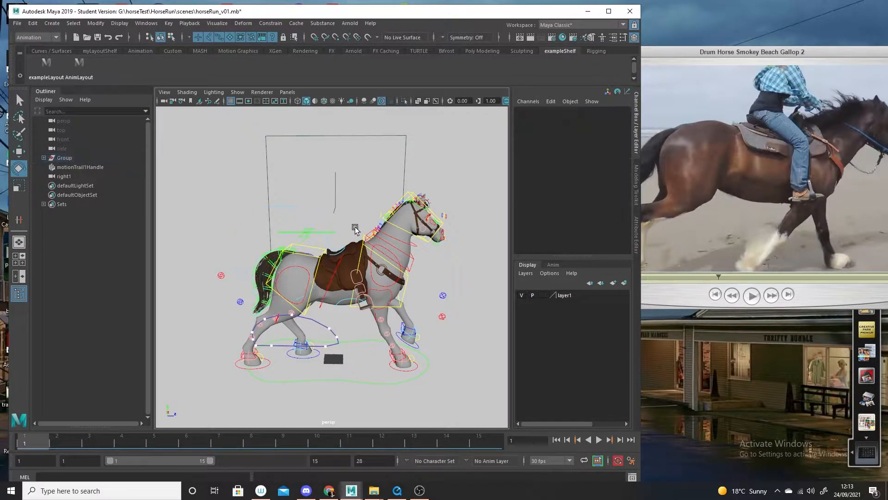
pyautogui.click(320, 251)
pyautogui.press('space')
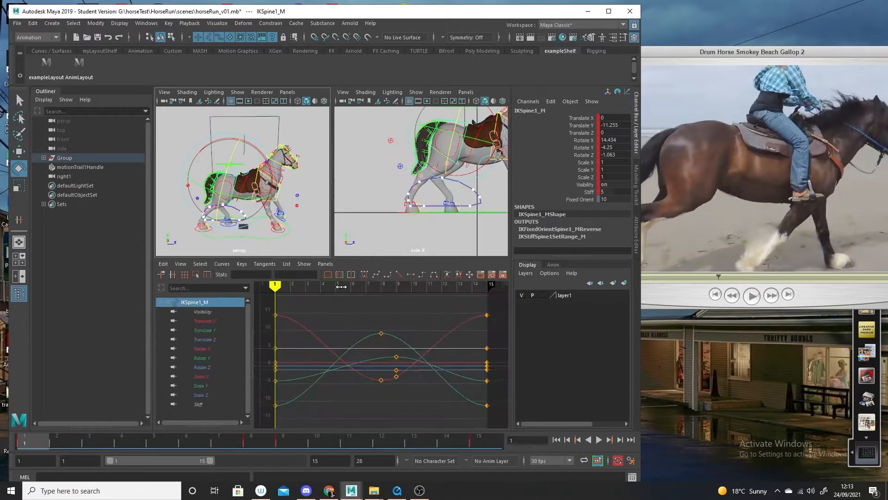
pyautogui.click(204, 331)
pyautogui.press('f')
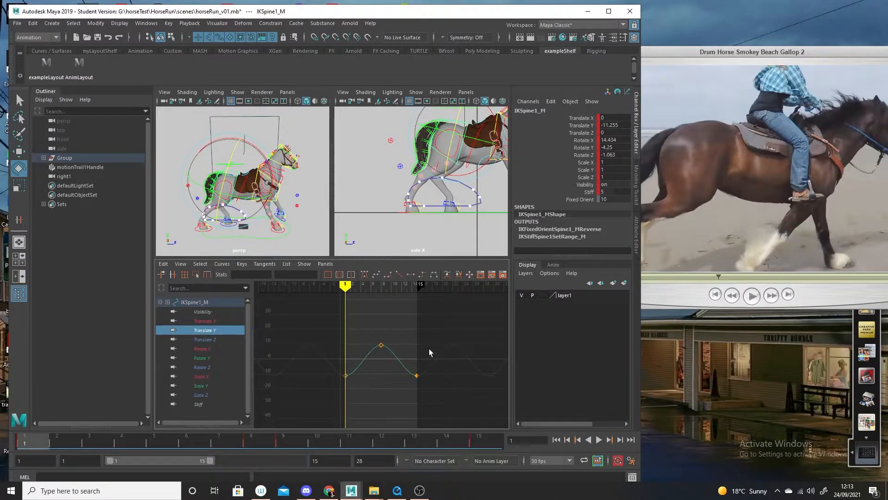
pyautogui.hotkey('alt', 'v')
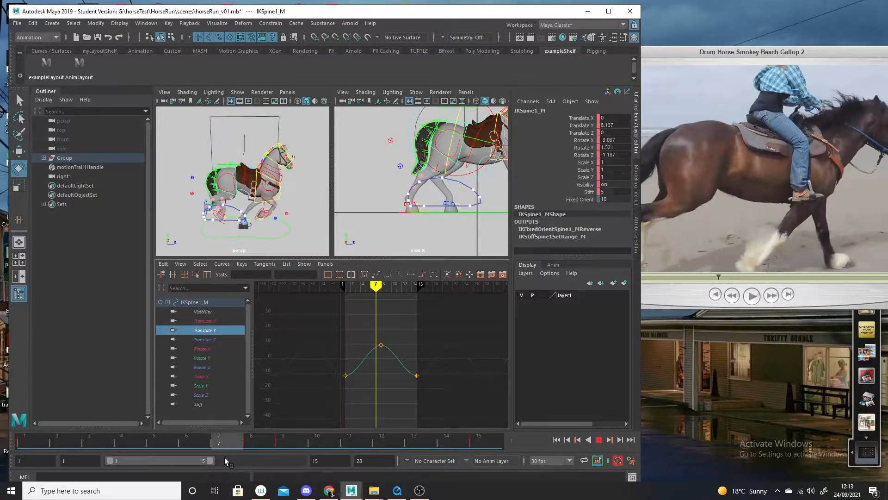
pyautogui.hotkey('alt', 'v')
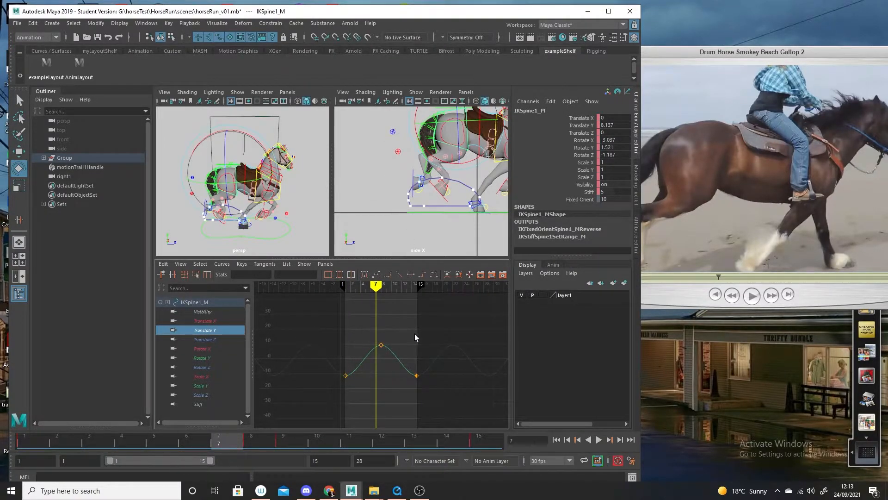
# Copy all the Translate Y keys of IKSpine1_M from its animation curve.
pyautogui.moveTo(435, 330); pyautogui.dragTo(296, 391)
pyautogui.click(162, 264)
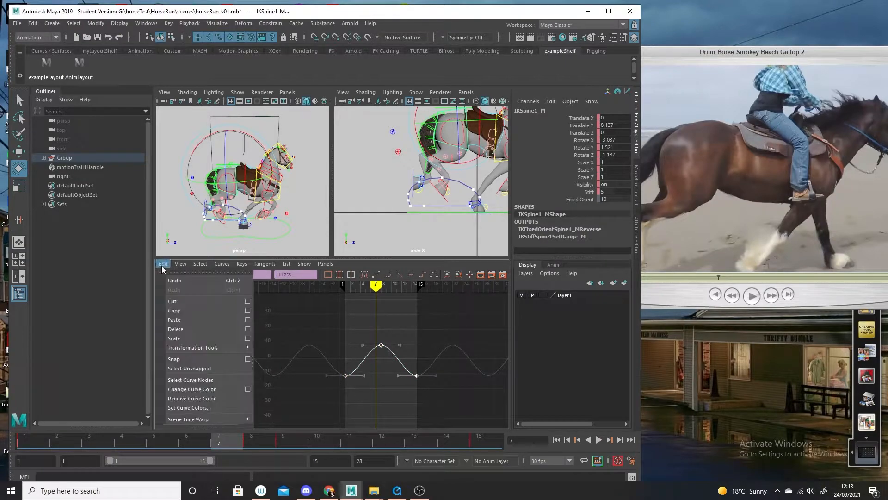
pyautogui.click(192, 311)
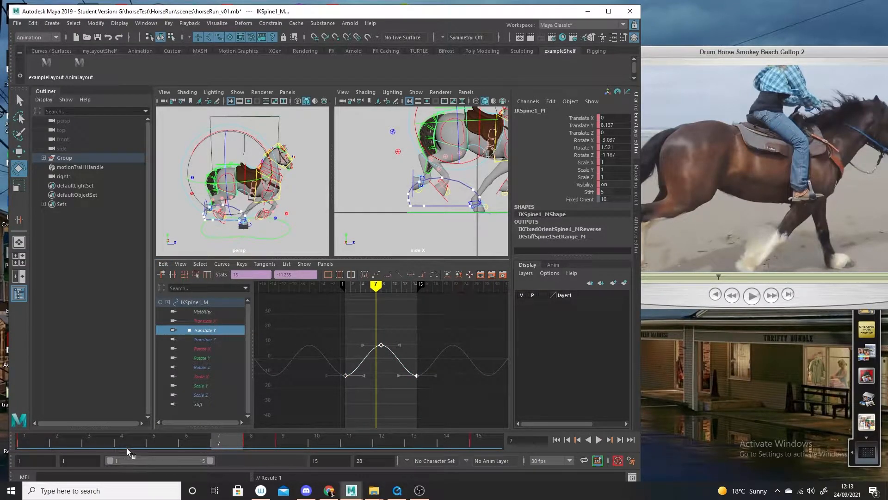
# Widen the perspective view above the Graph Editor, select FKTail1_M, and key all its channels at frame 3.
pyautogui.click(30, 436)
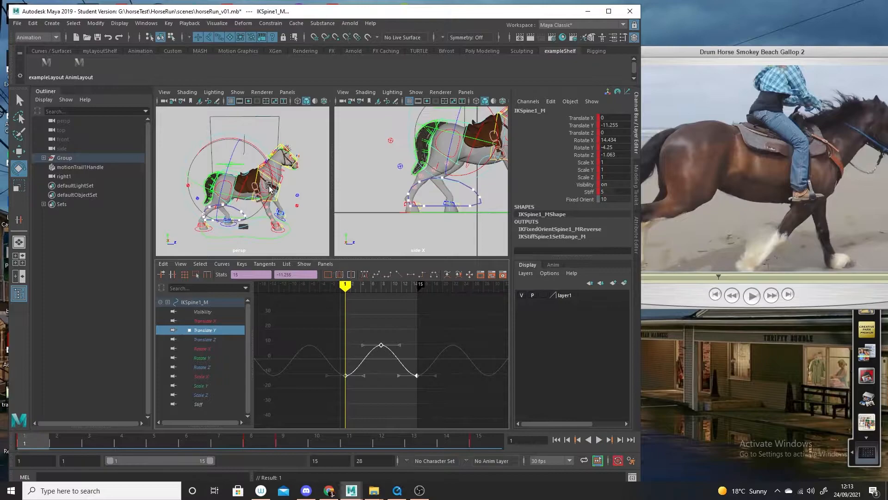
pyautogui.press('space')
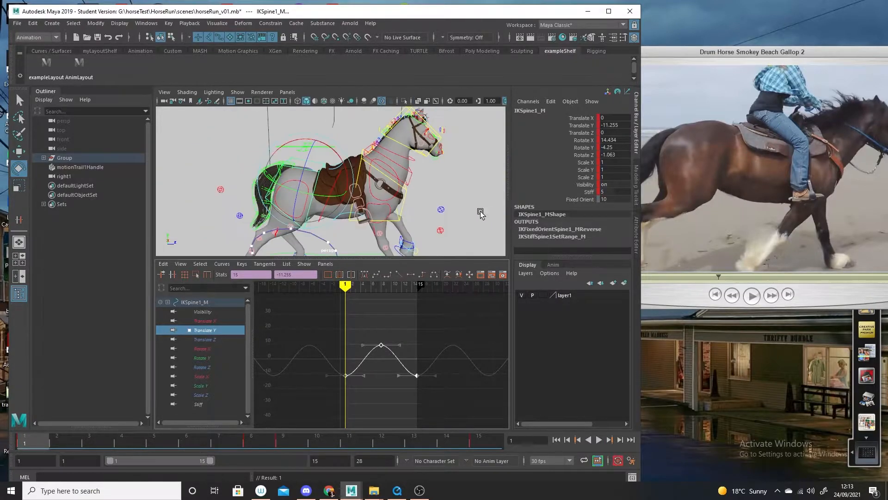
pyautogui.scroll(3, 324, 185)
pyautogui.click(220, 164)
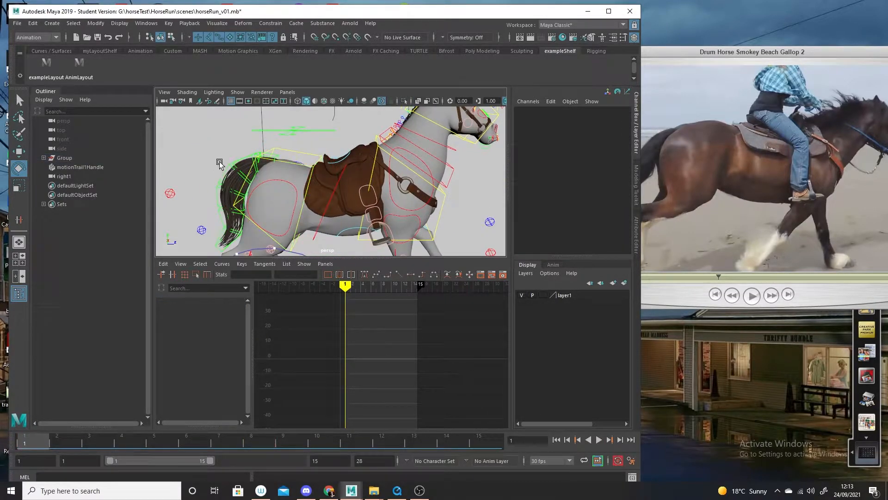
pyautogui.click(242, 158)
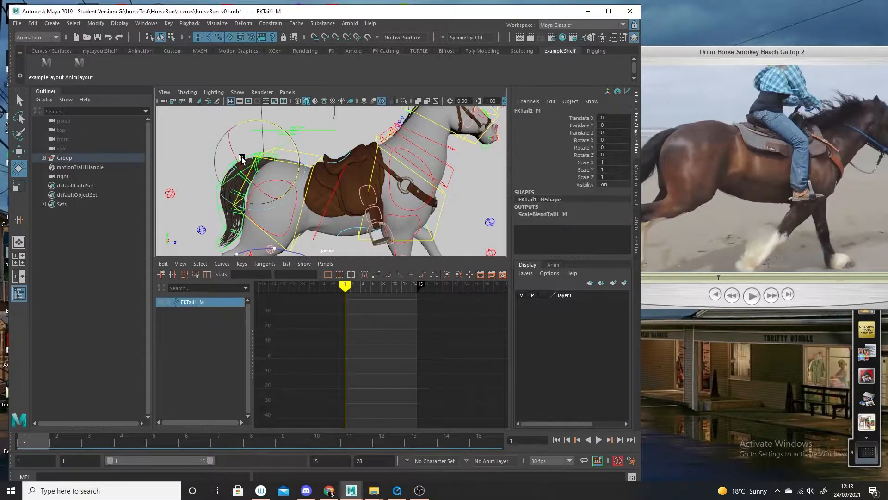
pyautogui.click(101, 439)
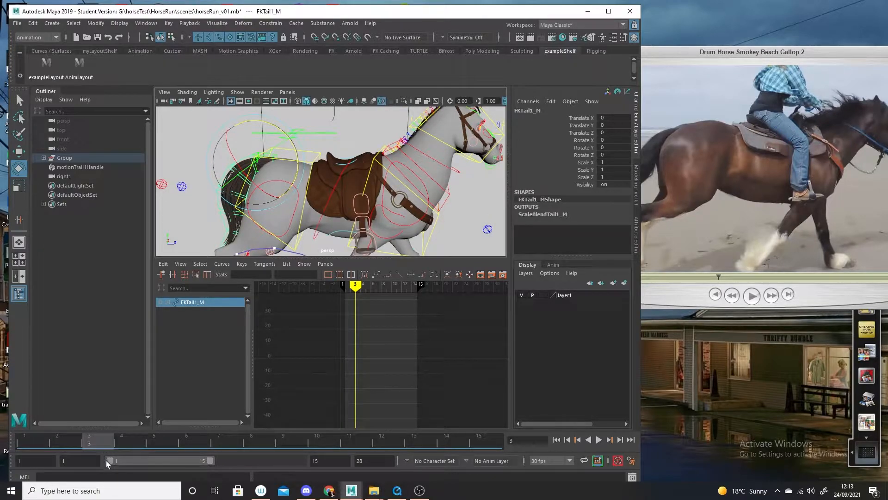
pyautogui.press('s')
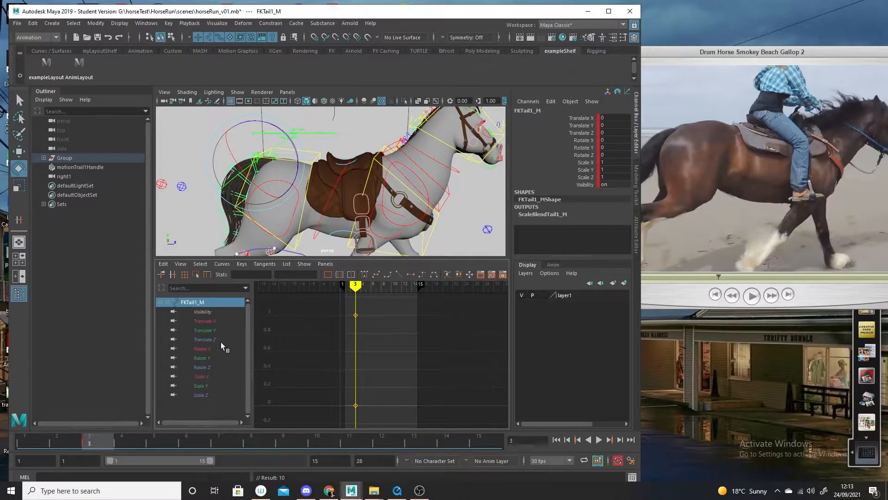
# Paste the copied spine keys onto the Rotate Z curve of FKTail1_M at frame 3 and frame the curve.
pyautogui.click(204, 367)
pyautogui.moveTo(374, 347); pyautogui.dragTo(349, 373)
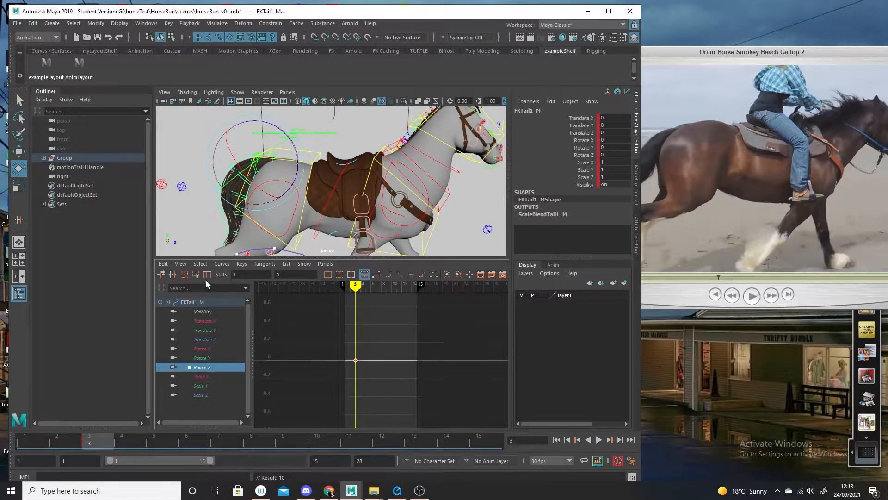
pyautogui.click(164, 264)
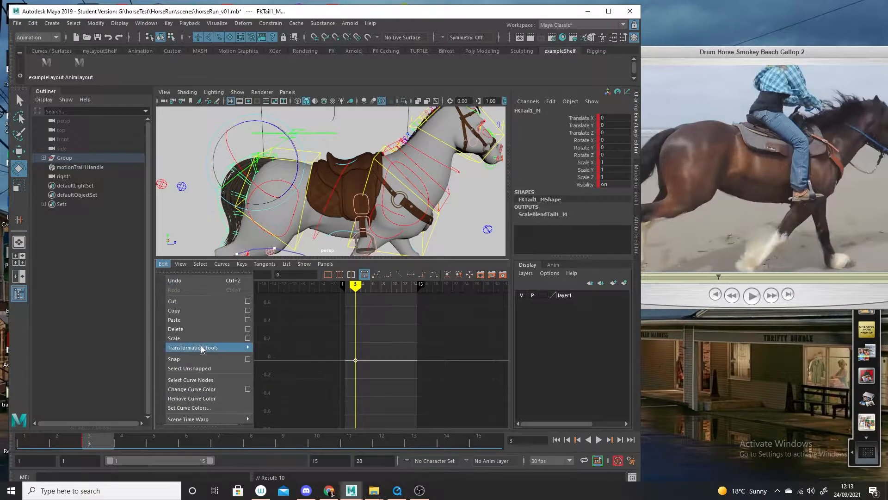
pyautogui.click(210, 319)
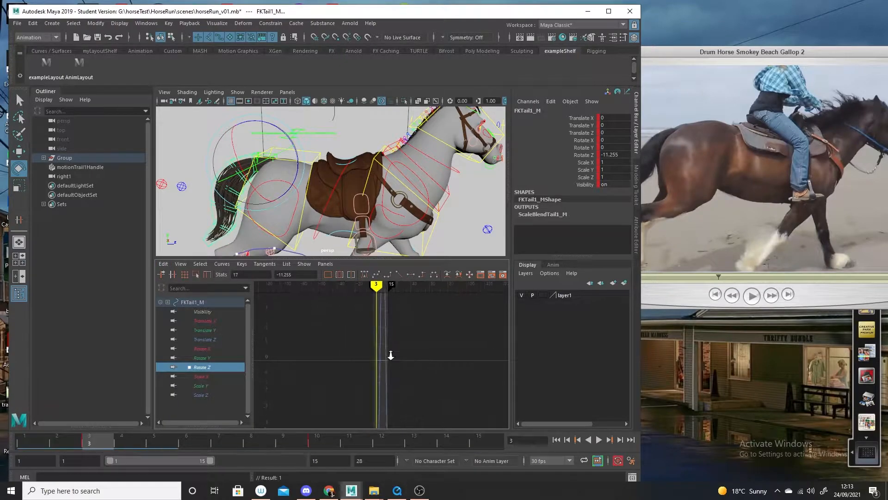
pyautogui.press('f')
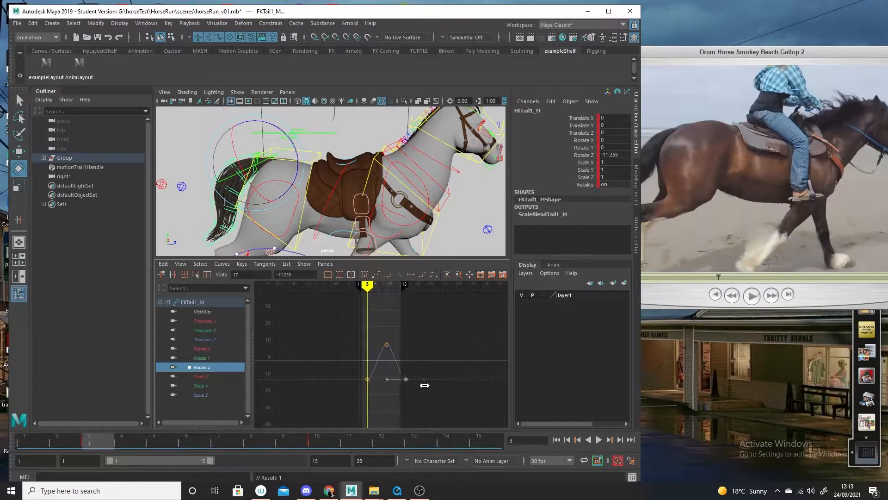
# Maximize the Maya window and make the tail's Rotate Z curve cycle before and after its keys.
pyautogui.click(609, 11)
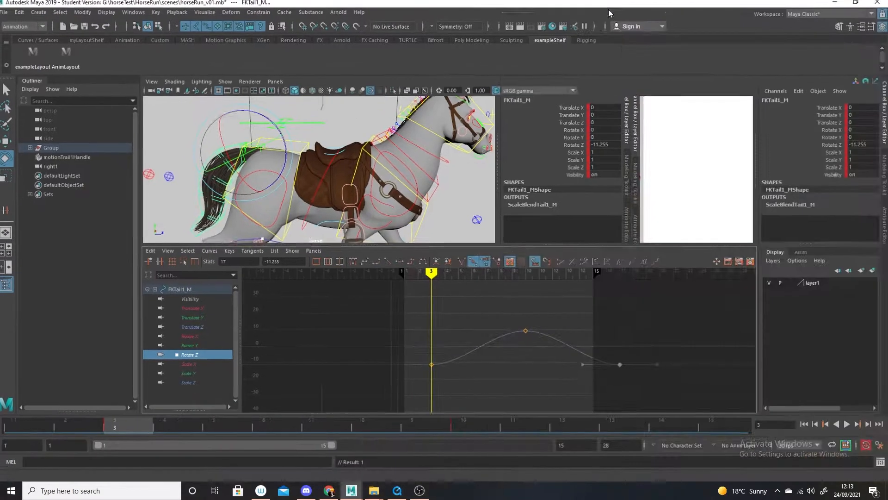
pyautogui.click(645, 263)
pyautogui.click(633, 263)
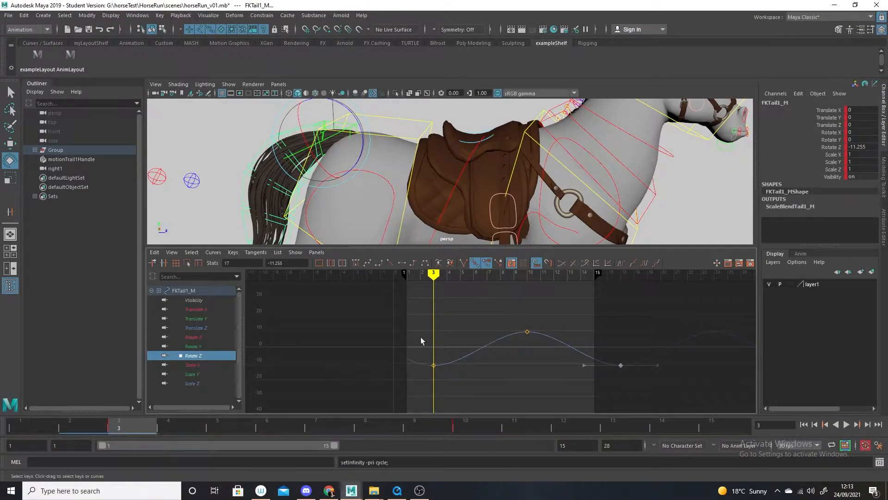
# Scrub the run cycle to check the tail's rotation against its Rotate Z curve.
pyautogui.click(61, 412)
pyautogui.moveTo(61, 411)
pyautogui.mouseDown()
pyautogui.moveTo(107, 414)
pyautogui.moveTo(260, 381)
pyautogui.moveTo(432, 390)
pyautogui.moveTo(566, 410)
pyautogui.moveTo(42, 367)
pyautogui.moveTo(335, 398)
pyautogui.mouseUp()
pyautogui.scroll(-6, 491, 342)
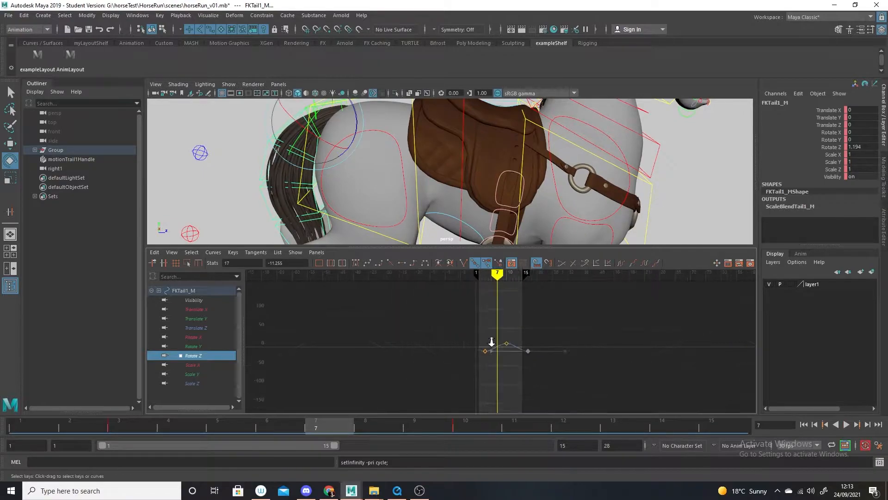
# Play the run cycle with more of the horse in view to check the tail's swing.
pyautogui.scroll(-5, 488, 223)
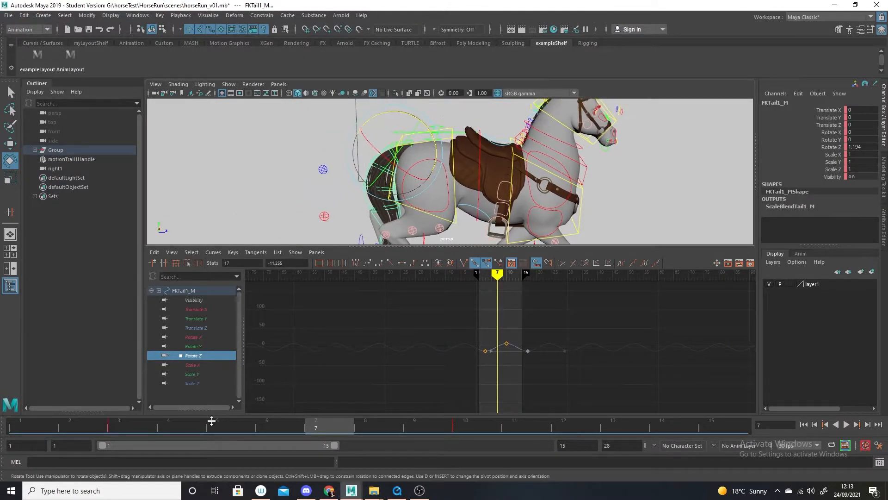
pyautogui.hotkey('alt', 'v')
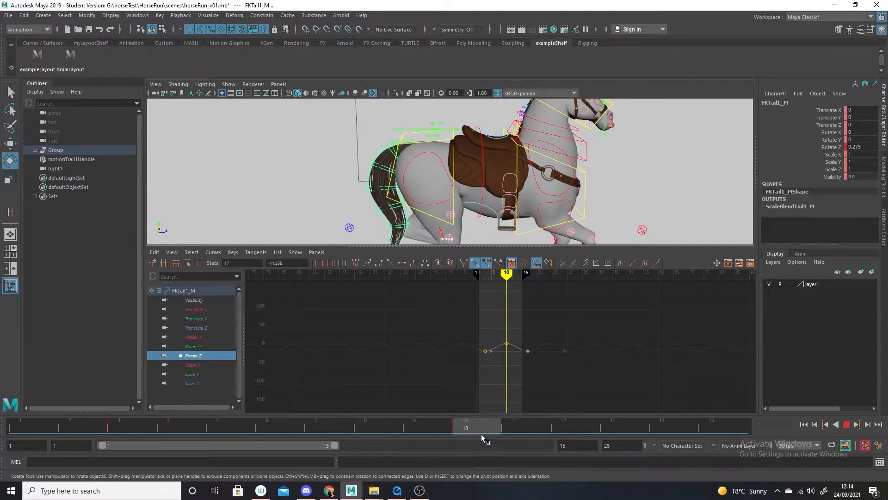
pyautogui.hotkey('alt', 'v')
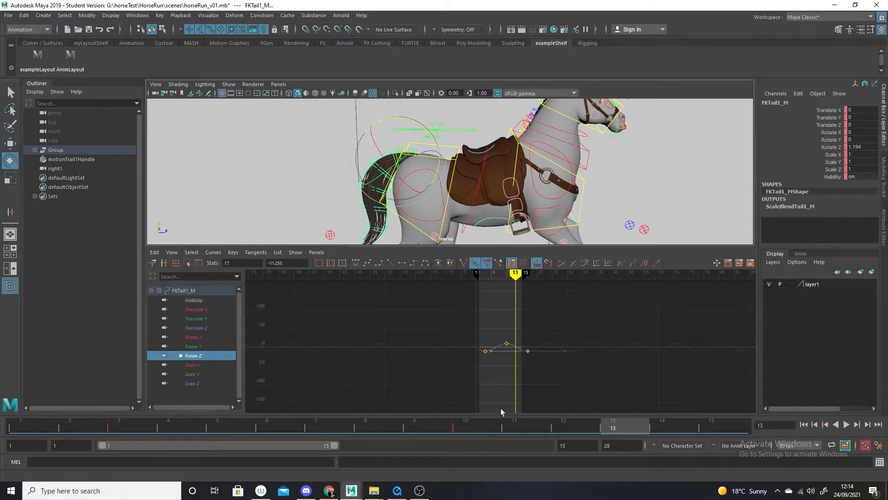
# Exaggerate the Rotate Z curve of FKTail1_M by lowering its low keys about 17 and raising the frame 10 peak to about 25, and play it.
pyautogui.moveTo(546, 345); pyautogui.dragTo(489, 372)
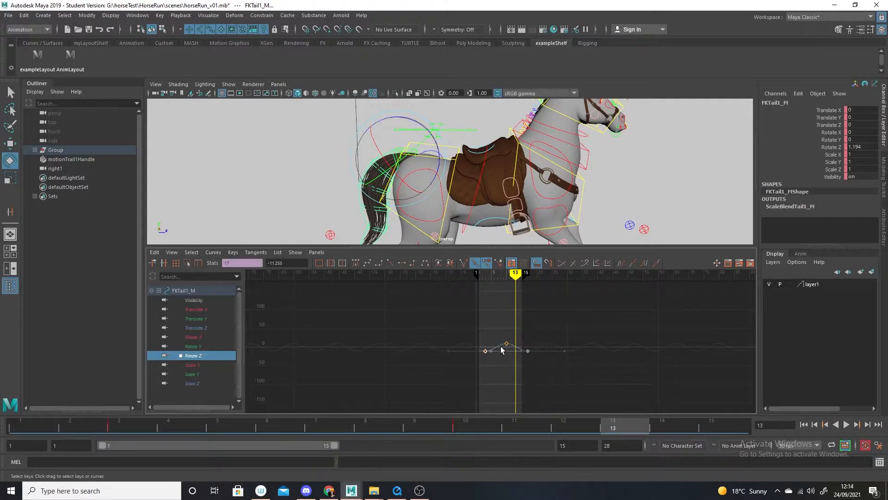
pyautogui.keyDown('shift'); pyautogui.moveTo(505, 334); pyautogui.dragTo(504, 337, button='middle'); pyautogui.keyUp('shift')
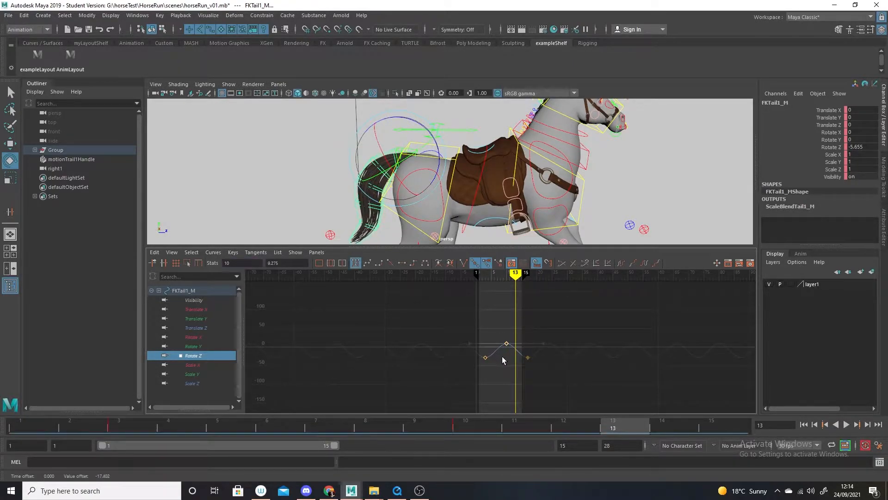
pyautogui.hotkey('ctrl', 'z')
pyautogui.hotkey('alt', 'v')
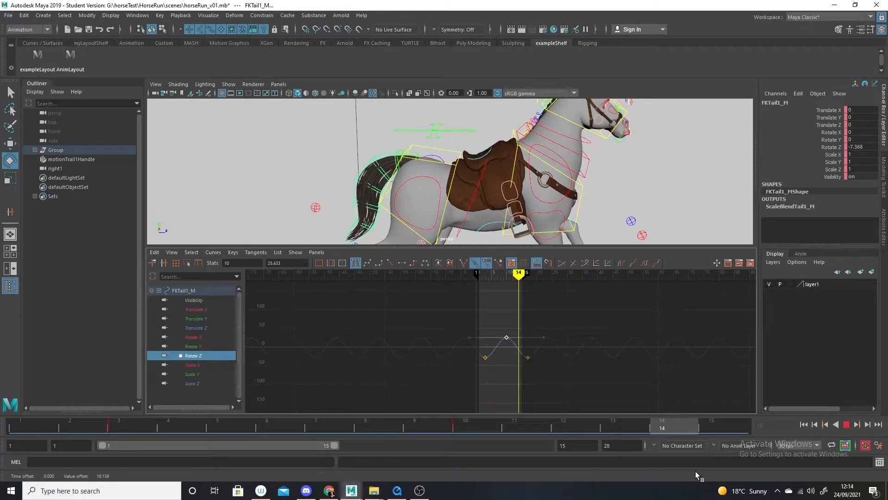
pyautogui.click(510, 420)
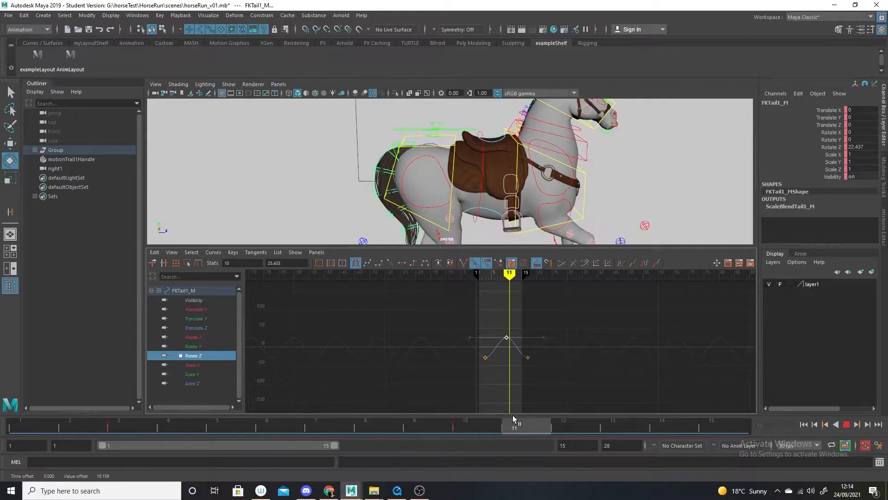
# Reduce the Rotate Z swing of FKTail1_M by raising its low keys to about -10 and slightly lowering the peak key.
pyautogui.moveTo(543, 349); pyautogui.dragTo(458, 372)
pyautogui.keyDown('shift'); pyautogui.moveTo(481, 390); pyautogui.dragTo(482, 382, button='middle'); pyautogui.keyUp('shift')
pyautogui.click(508, 338)
pyautogui.keyDown('shift'); pyautogui.moveTo(502, 322); pyautogui.dragTo(495, 338, button='middle'); pyautogui.keyUp('shift')
# Shift all Rotate Z keys of FKTail1_M one frame later and about 21 lower, and play the cycle to check.
pyautogui.moveTo(550, 334); pyautogui.dragTo(481, 362)
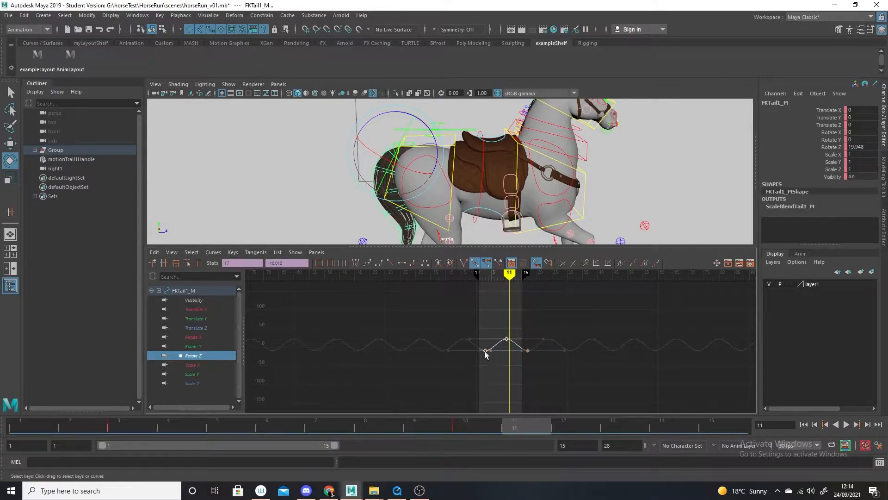
pyautogui.keyDown('shift'); pyautogui.moveTo(496, 323); pyautogui.dragTo(508, 322, button='middle'); pyautogui.keyUp('shift')
pyautogui.hotkey('alt', 'v')
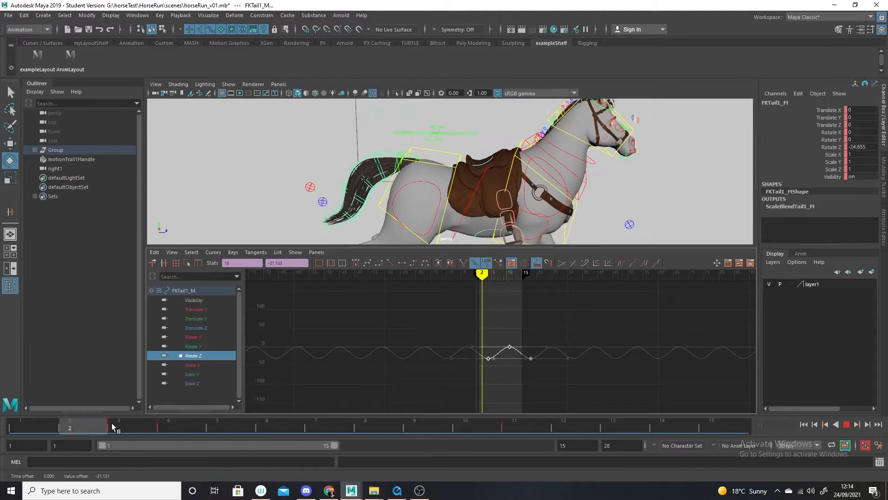
pyautogui.hotkey('alt', 'v')
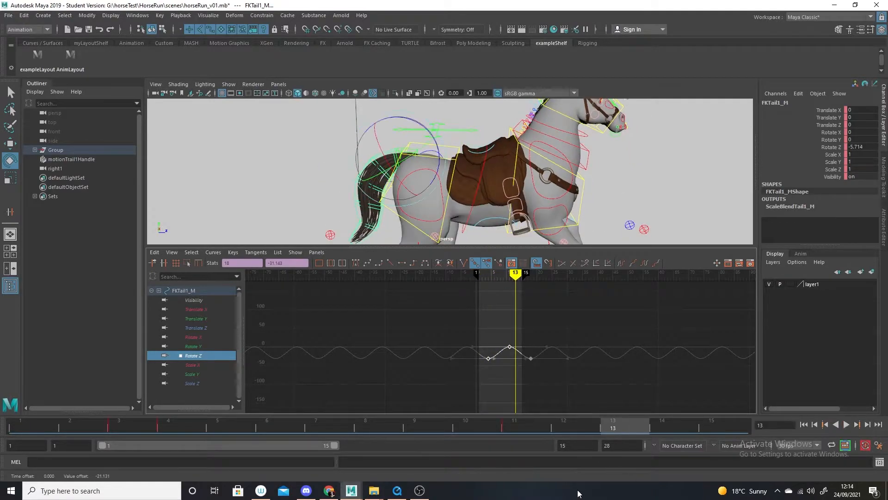
# Isolate the Rotate Z curve of FKTail1_M and copy its keys at frame 3.
pyautogui.click(320, 172)
pyautogui.click(382, 153)
pyautogui.keyDown('alt'); pyautogui.moveTo(457, 340); pyautogui.dragTo(407, 324, button='right'); pyautogui.keyUp('alt')
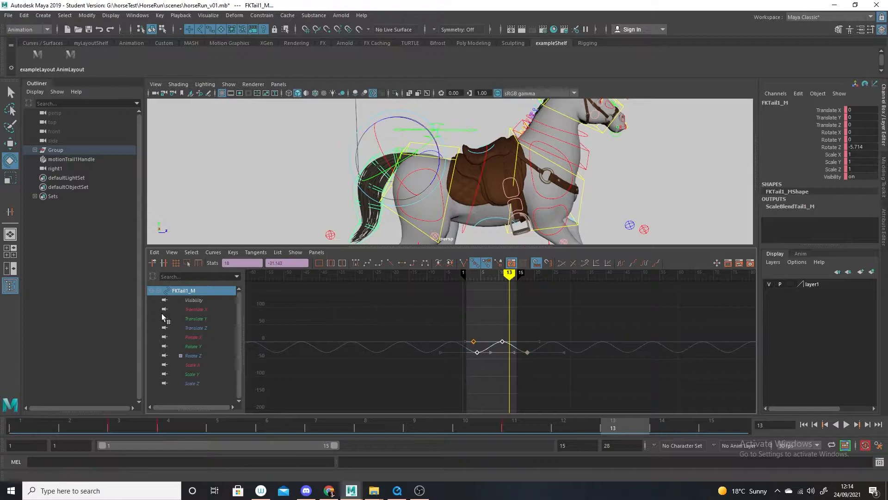
pyautogui.click(200, 356)
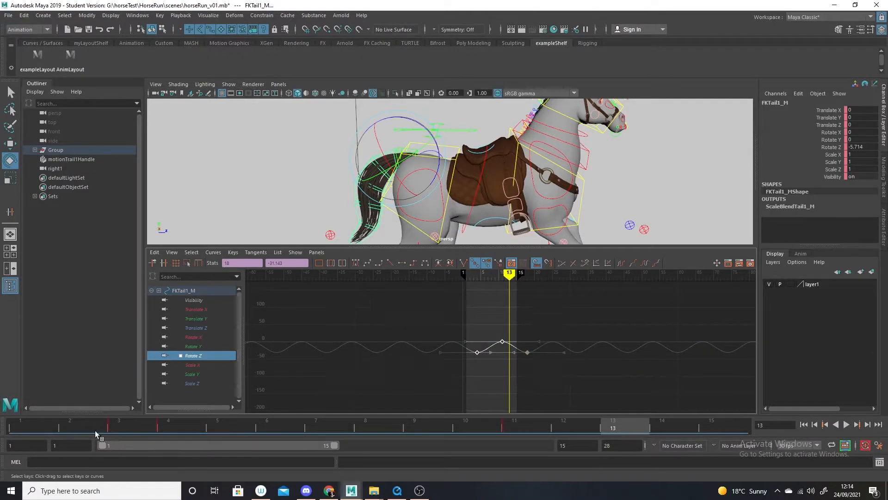
pyautogui.click(110, 424)
pyautogui.click(153, 253)
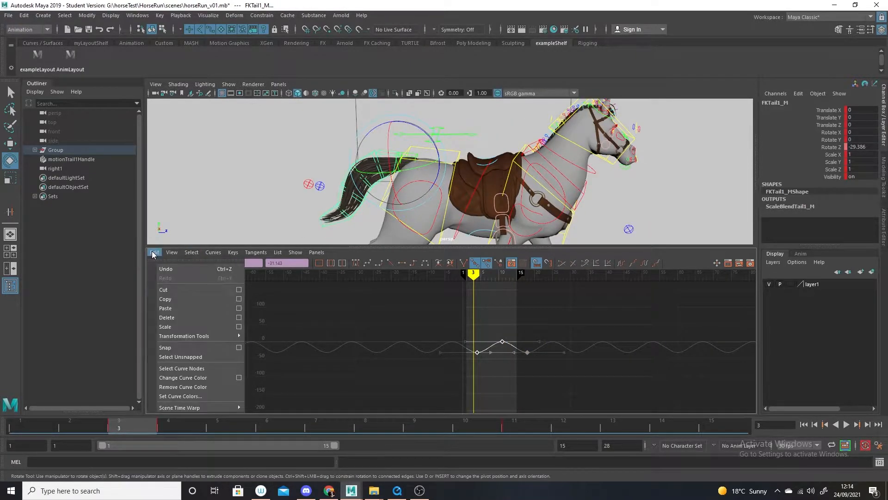
pyautogui.click(178, 298)
# Select FKTail2_M, key all its channels at frame 5, and show only its Rotate Z curve.
pyautogui.click(276, 171)
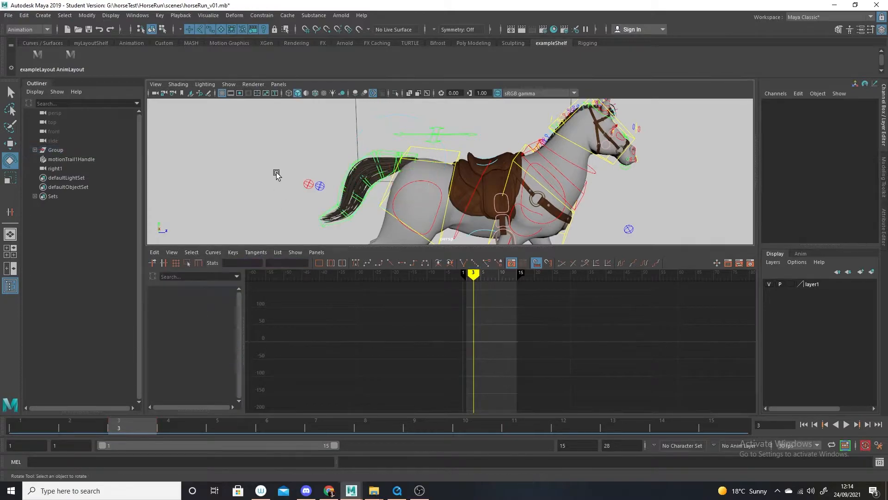
pyautogui.click(362, 158)
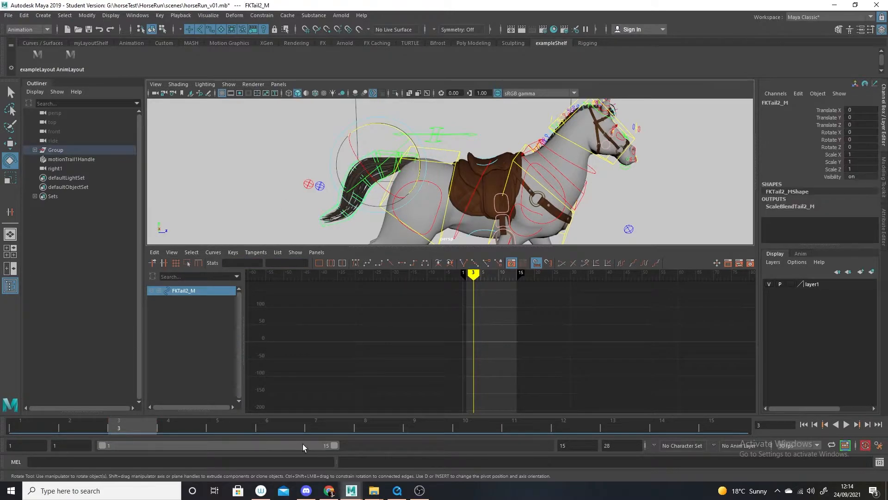
pyautogui.click(226, 418)
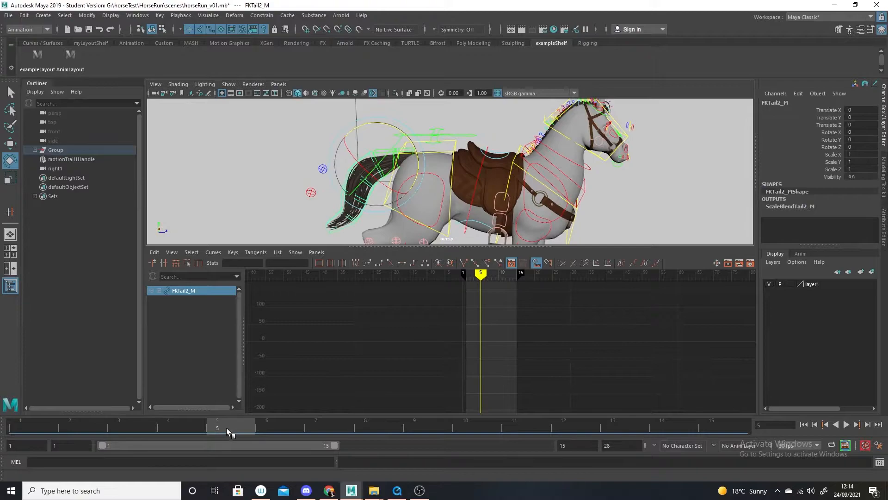
pyautogui.click(157, 289)
pyautogui.click(194, 355)
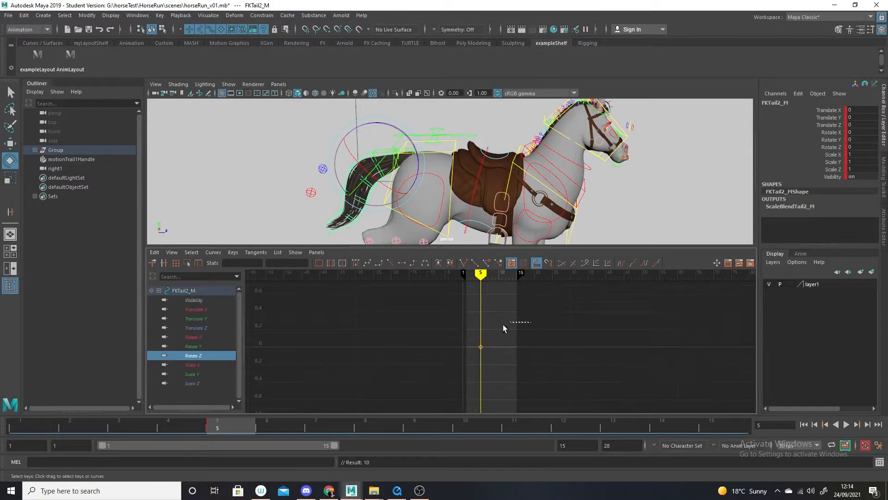
# Paste the copied keys onto the Rotate Z curve of FKTail2_M at frame 5 and make it cycle before and after its keys.
pyautogui.click(155, 252)
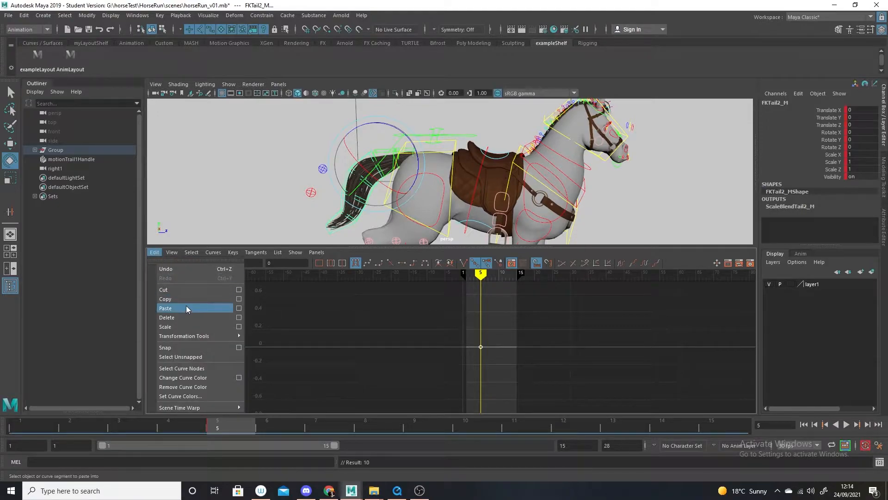
pyautogui.click(185, 307)
pyautogui.press('f')
pyautogui.keyDown('alt'); pyautogui.moveTo(587, 395); pyautogui.dragTo(585, 361, button='right'); pyautogui.keyUp('alt')
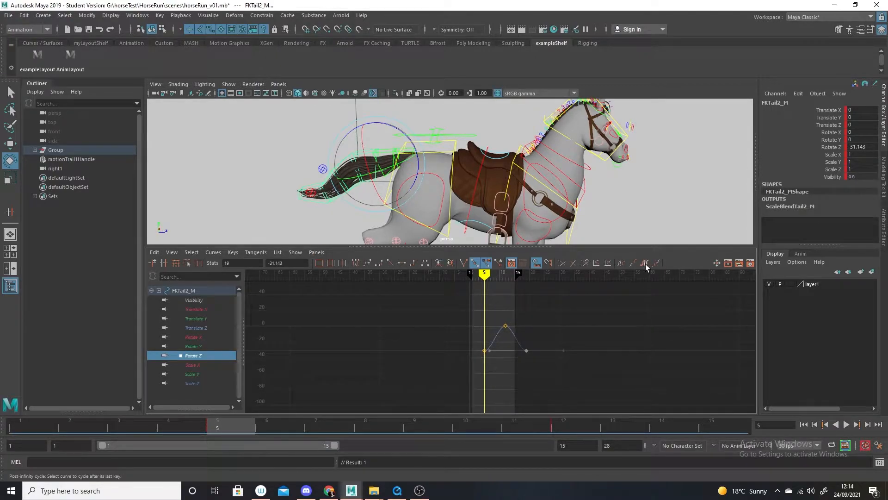
pyautogui.click(621, 263)
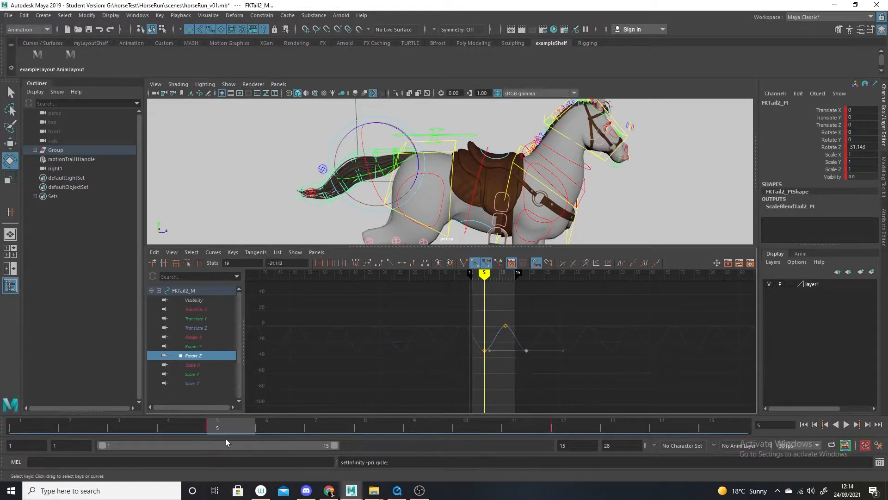
# Lower the whole Rotate Z curve of FKTail2_M by about 29 and play the cycle to check the tail.
pyautogui.hotkey('alt', 'v')
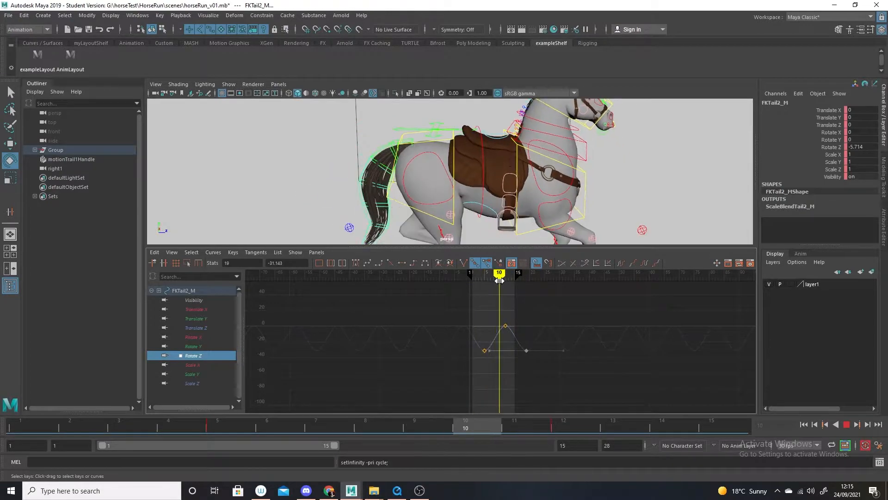
pyautogui.hotkey('alt', 'v')
pyautogui.moveTo(492, 392); pyautogui.dragTo(493, 416, button='middle')
pyautogui.hotkey('alt', 'v')
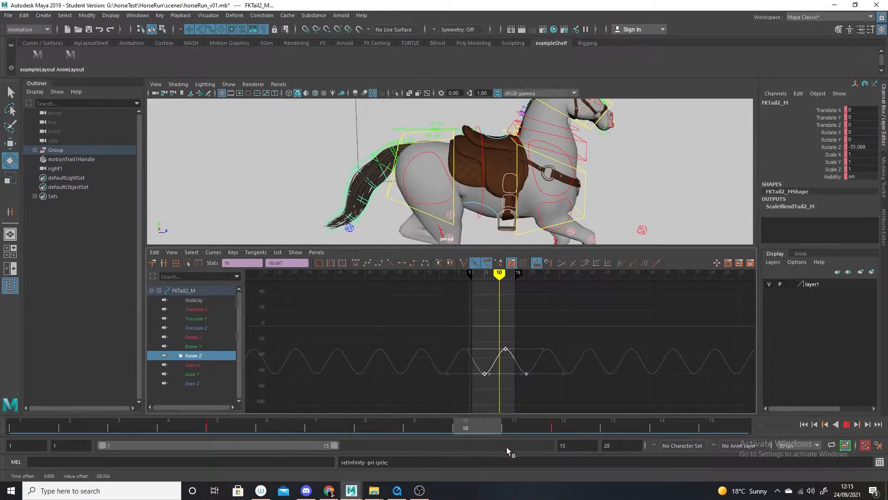
# Raise the low Rotate Z keys of FKTail2_M to about -47 and play the cycle to check the softer swing.
pyautogui.moveTo(408, 422); pyautogui.dragTo(473, 423)
pyautogui.keyDown('shift'); pyautogui.moveTo(486, 399); pyautogui.dragTo(482, 390, button='middle'); pyautogui.keyUp('shift')
pyautogui.hotkey('alt', 'v')
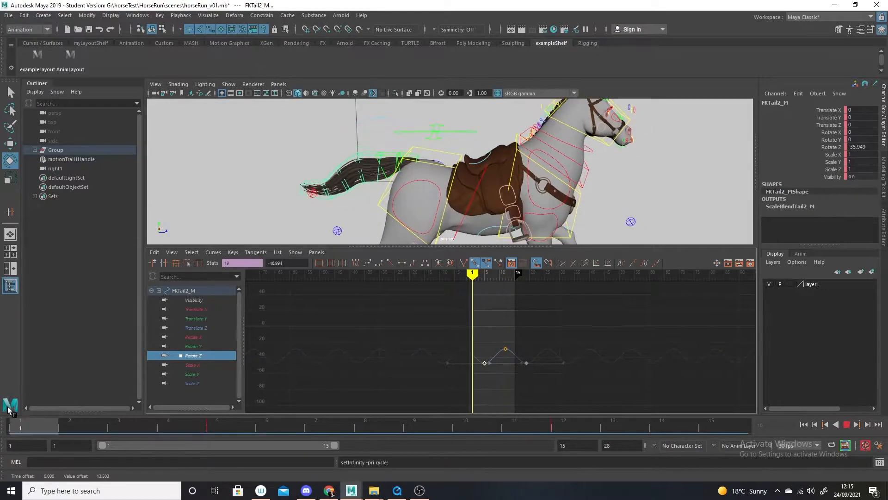
pyautogui.hotkey('alt', 'v')
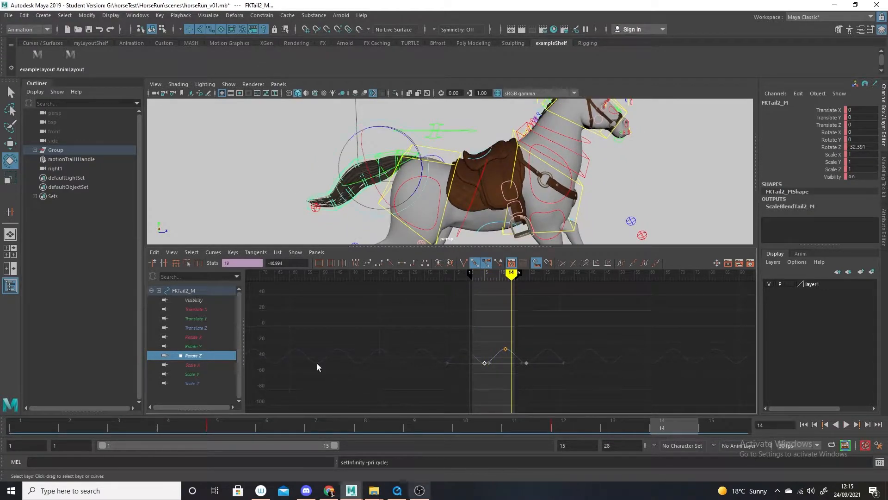
# Select FKTail3_M, key all its channels at frame 7, and show only its Rotate Z curve.
pyautogui.click(268, 194)
pyautogui.click(347, 169)
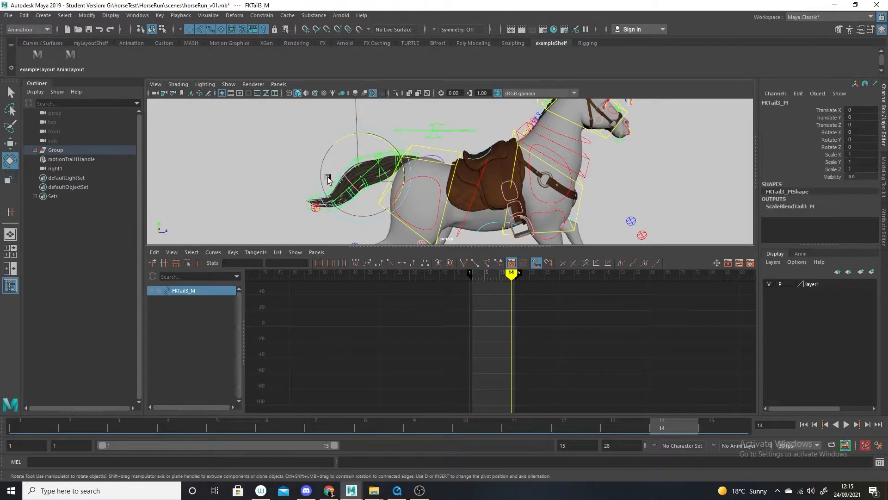
pyautogui.click(315, 427)
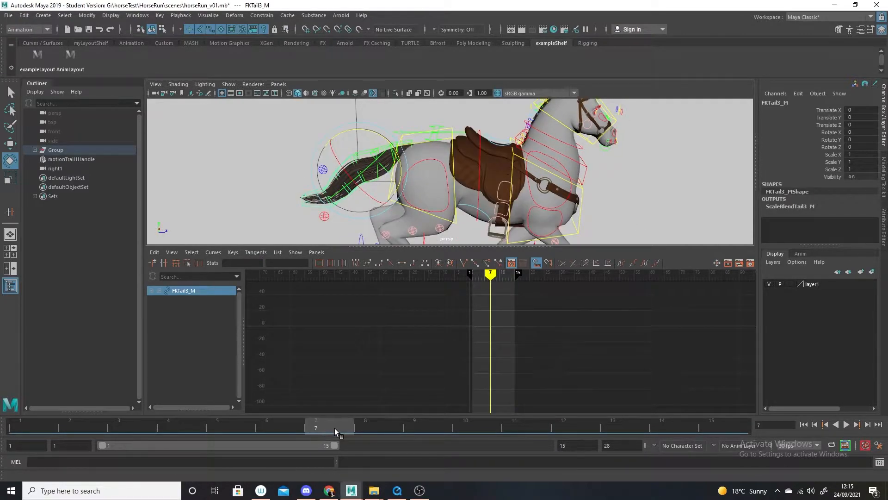
pyautogui.press('s')
pyautogui.click(204, 356)
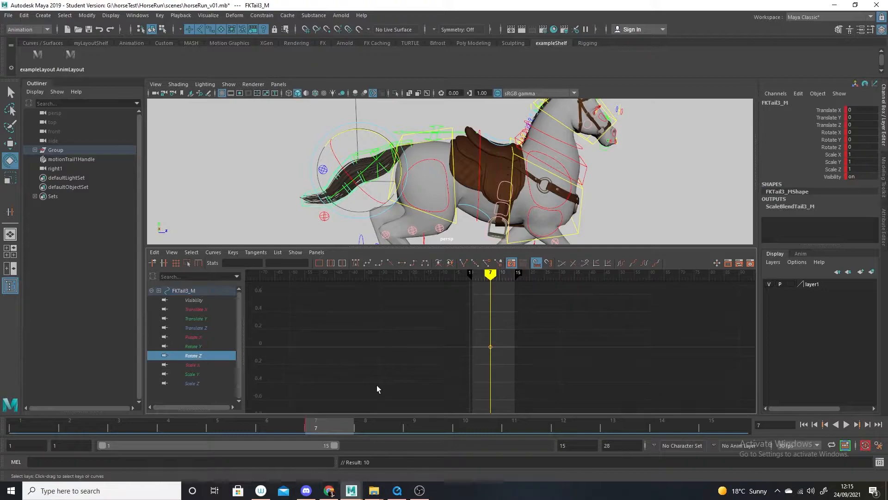
# Paste the copied keys onto the Rotate Z curve of FKTail3_M at frame 7 and make it cycle before and after its keys.
pyautogui.moveTo(520, 326); pyautogui.dragTo(482, 358)
pyautogui.click(172, 254)
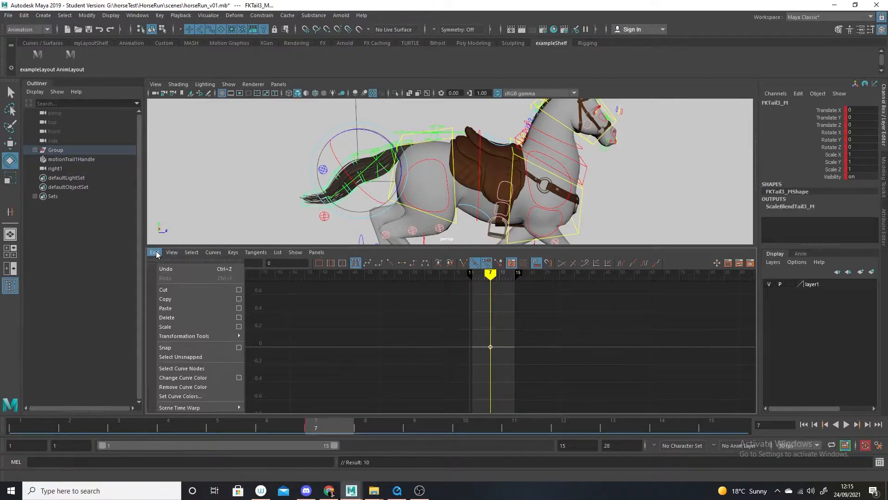
pyautogui.click(195, 307)
pyautogui.keyDown('alt'); pyautogui.moveTo(635, 368); pyautogui.dragTo(480, 318, button='right'); pyautogui.keyUp('alt')
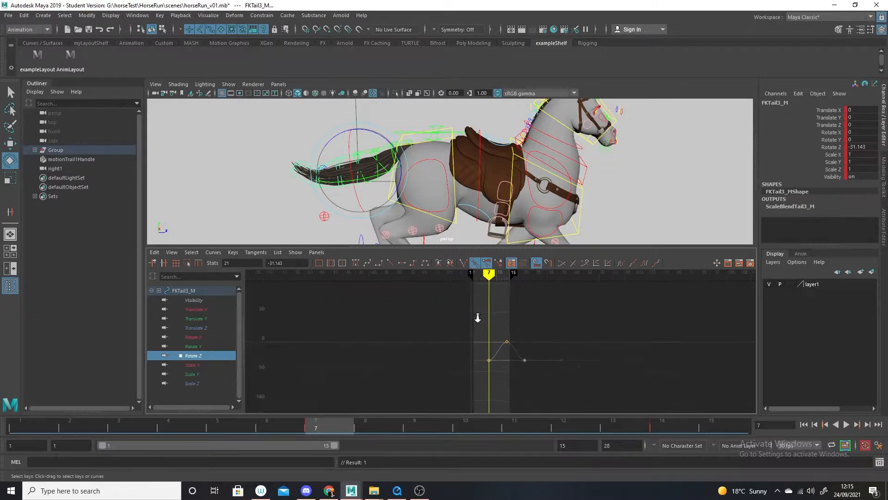
pyautogui.keyDown('alt'); pyautogui.keyDown('shift'); pyautogui.moveTo(500, 358); pyautogui.dragTo(585, 286, button='right'); pyautogui.keyUp('shift'); pyautogui.keyUp('alt')
pyautogui.click(645, 263)
pyautogui.click(621, 263)
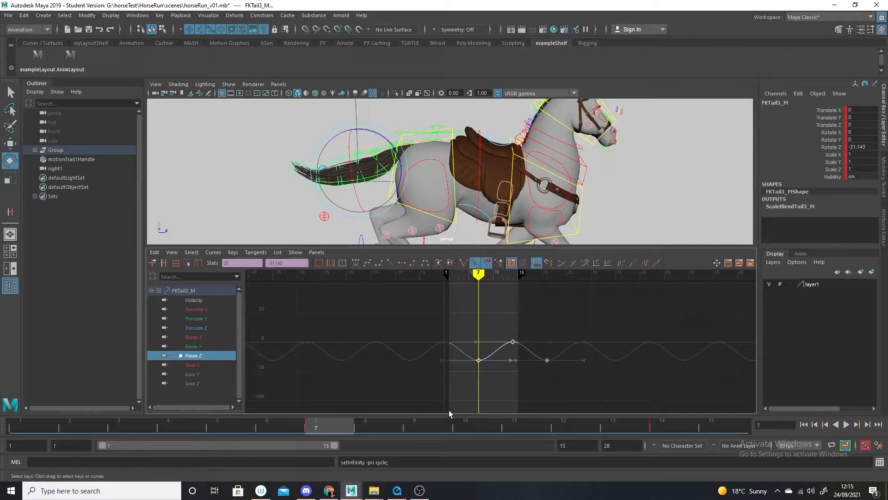
# Raise the whole Rotate Z curve of FKTail3_M by about 27, play the cycle to check the tail, and clear the selection.
pyautogui.keyDown('shift'); pyautogui.moveTo(477, 396); pyautogui.dragTo(470, 385, button='middle'); pyautogui.keyUp('shift')
pyautogui.hotkey('alt', 'v')
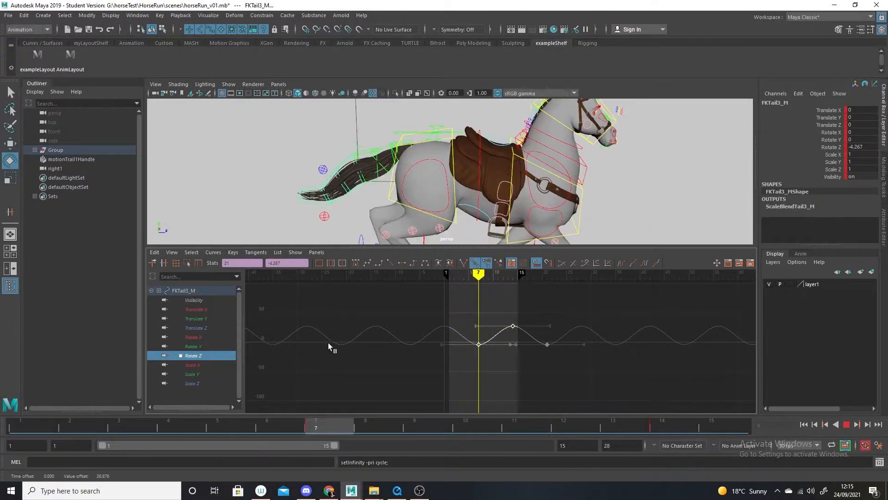
pyautogui.click(698, 419)
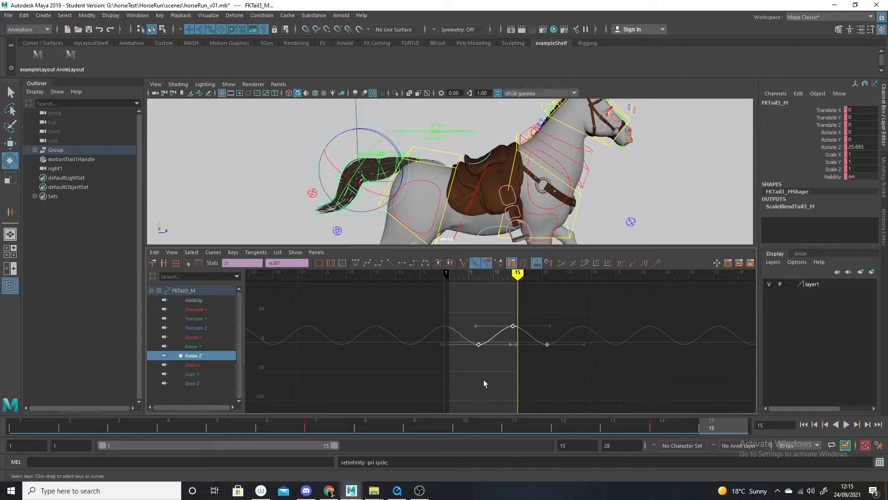
pyautogui.hotkey('alt', 'v')
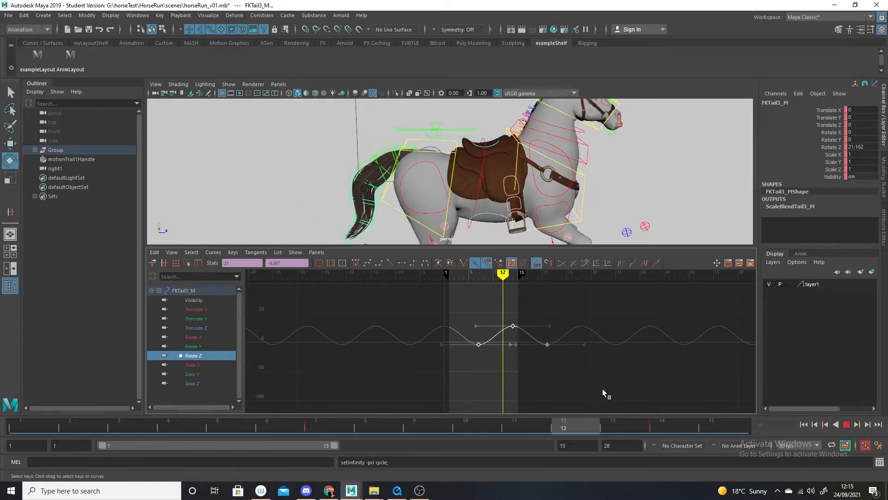
pyautogui.click(662, 424)
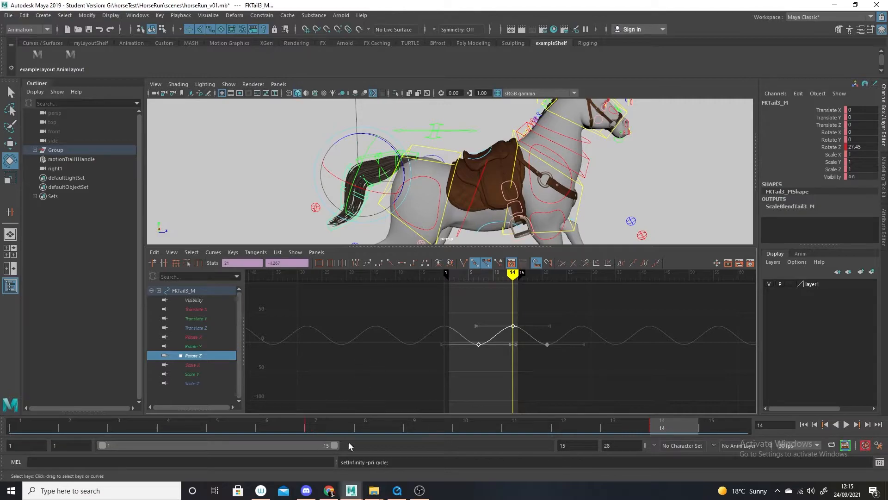
pyautogui.click(291, 176)
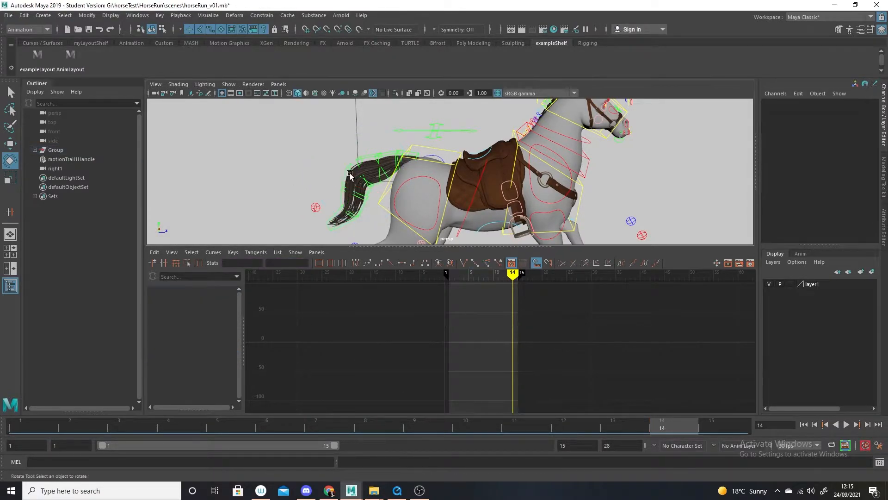
# Select FKTail4_M, key all its channels at frame 9, and show only its Rotate Z curve.
pyautogui.click(347, 174)
pyautogui.click(285, 208)
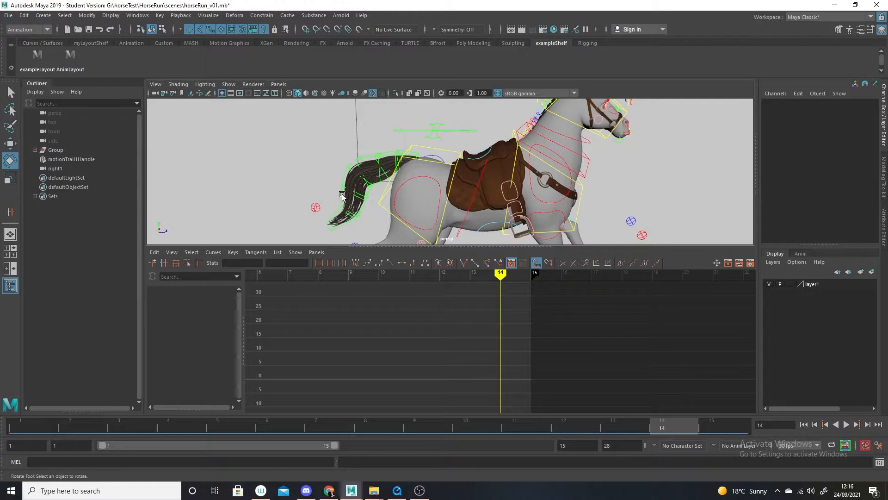
pyautogui.click(342, 196)
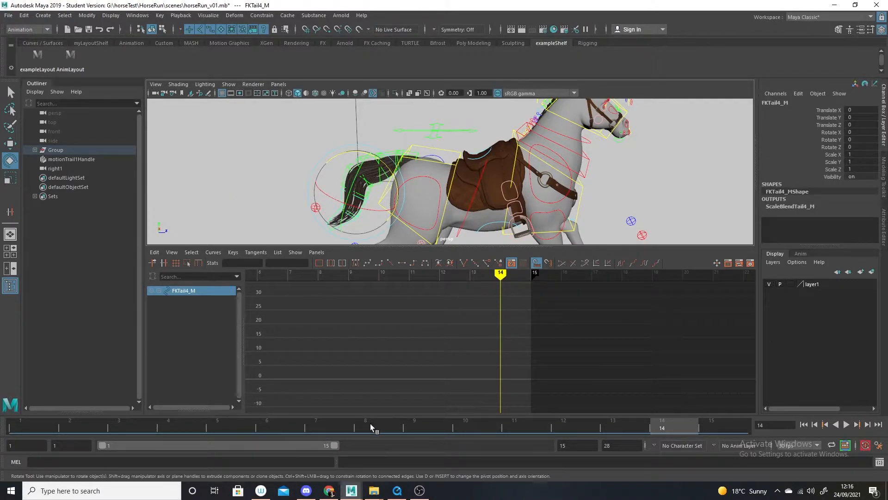
pyautogui.click(421, 426)
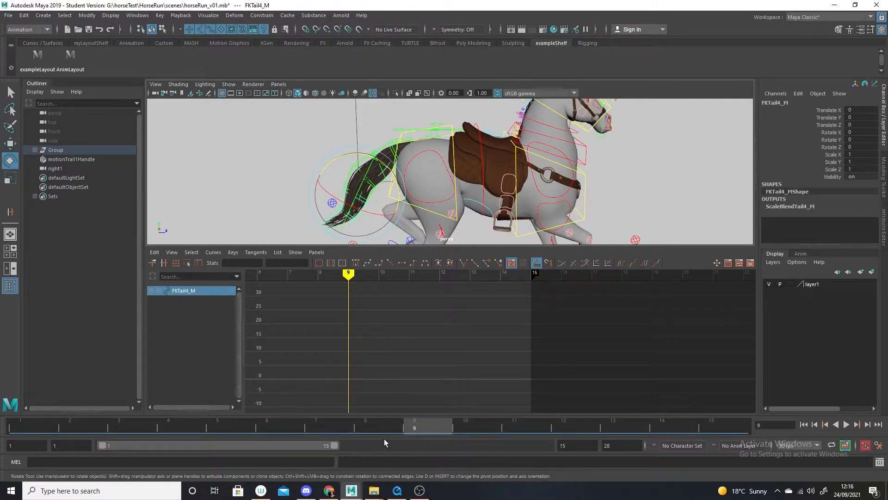
pyautogui.press('s')
pyautogui.click(202, 355)
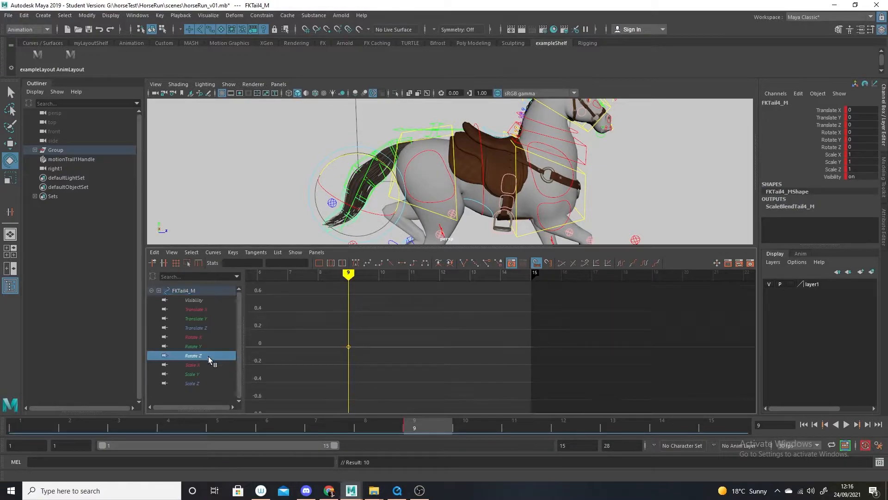
# Paste the copied keys onto the Rotate Z curve of FKTail4_M at frame 9 and make it cycle before and after its keys.
pyautogui.click(154, 252)
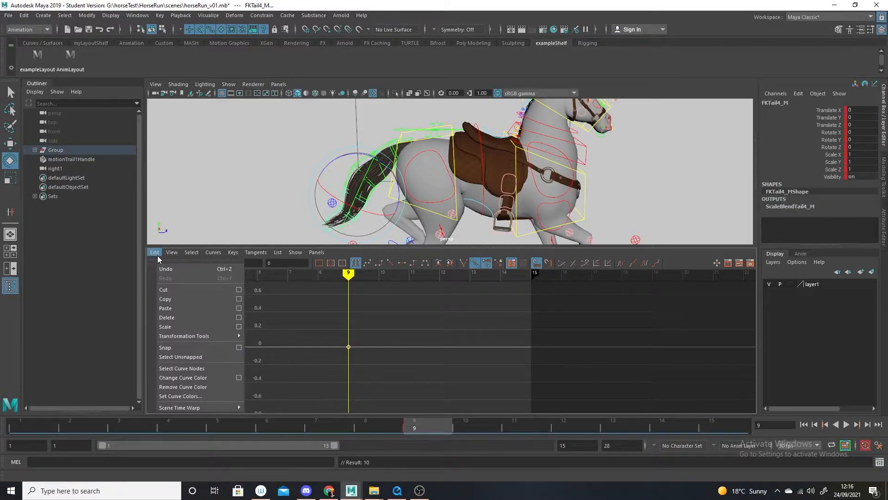
pyautogui.click(182, 308)
pyautogui.press('f')
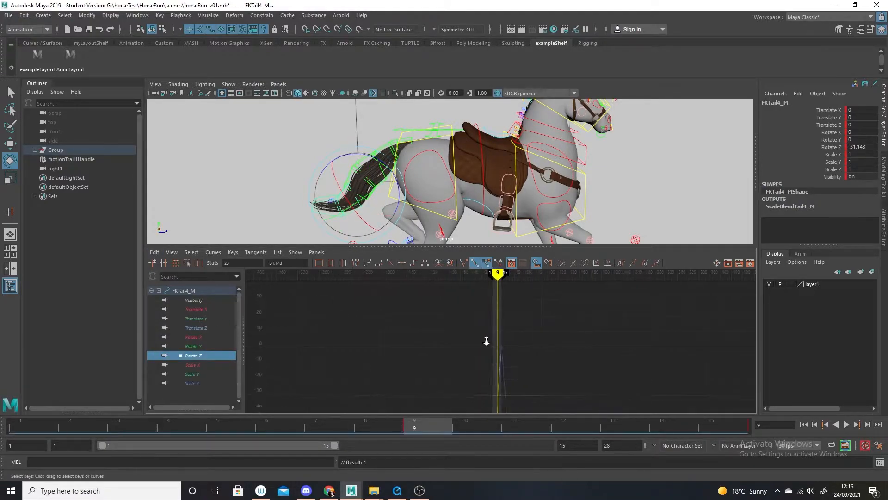
pyautogui.keyDown('alt'); pyautogui.keyDown('shift'); pyautogui.moveTo(494, 314); pyautogui.dragTo(646, 270, button='right'); pyautogui.keyUp('shift'); pyautogui.keyUp('alt')
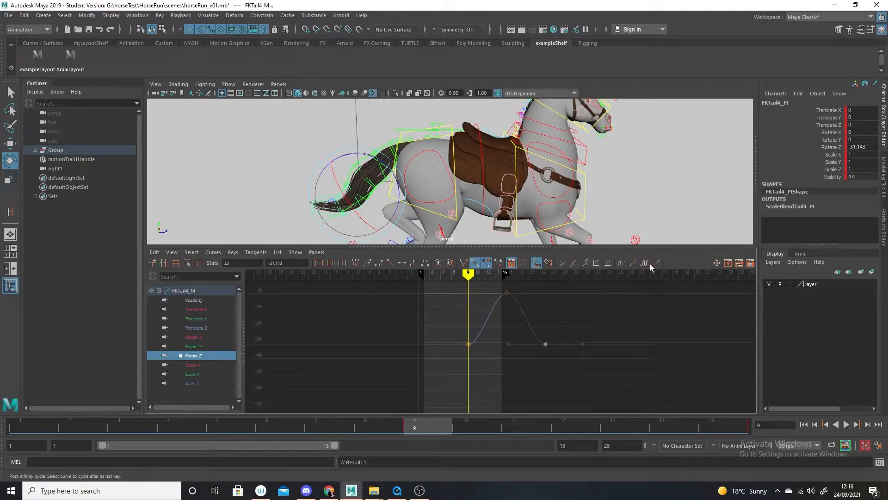
pyautogui.click(646, 263)
pyautogui.click(621, 262)
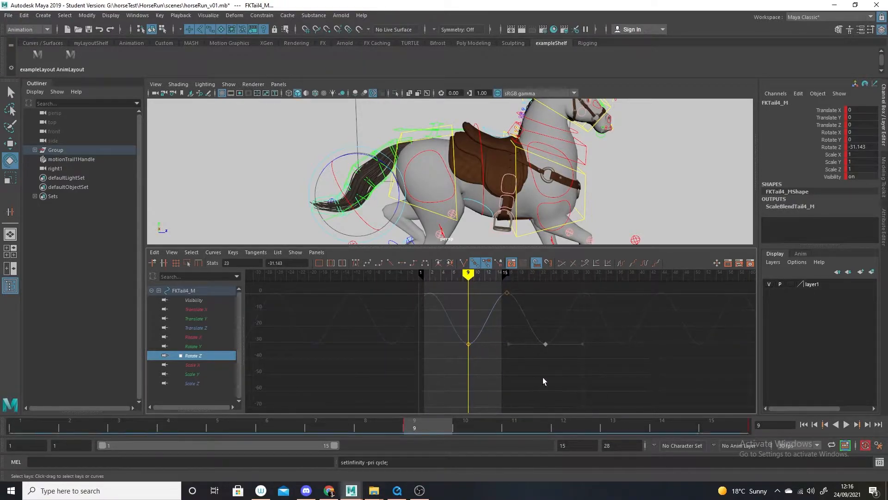
# Raise the whole Rotate Z curve of FKTail4_M by about 21 and play the cycle to check the tail.
pyautogui.moveTo(442, 371); pyautogui.dragTo(443, 370)
pyautogui.keyDown('shift'); pyautogui.moveTo(459, 377); pyautogui.dragTo(462, 341, button='middle'); pyautogui.keyUp('shift')
pyautogui.moveTo(387, 430); pyautogui.dragTo(801, 467)
pyautogui.hotkey('alt', 'v')
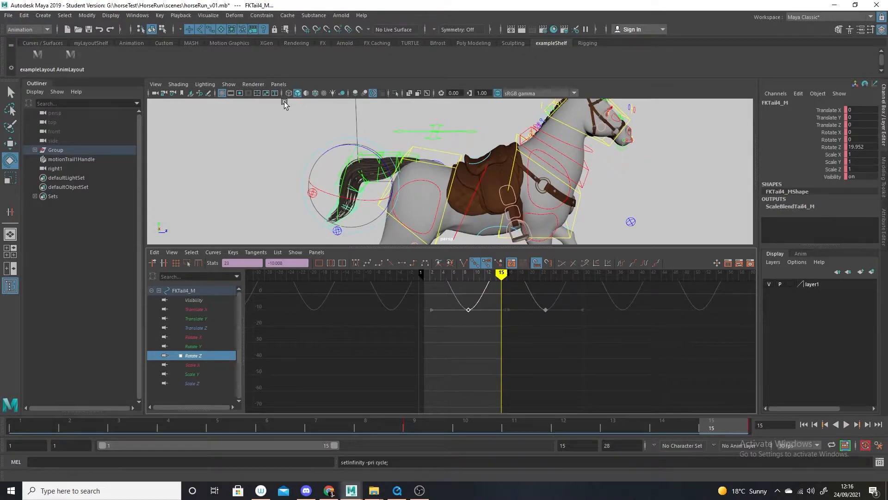
# Hide the rig's control curves, scrub and play the cycle to examine the tail motion, and show the control curves again.
pyautogui.click(225, 83)
pyautogui.click(262, 144)
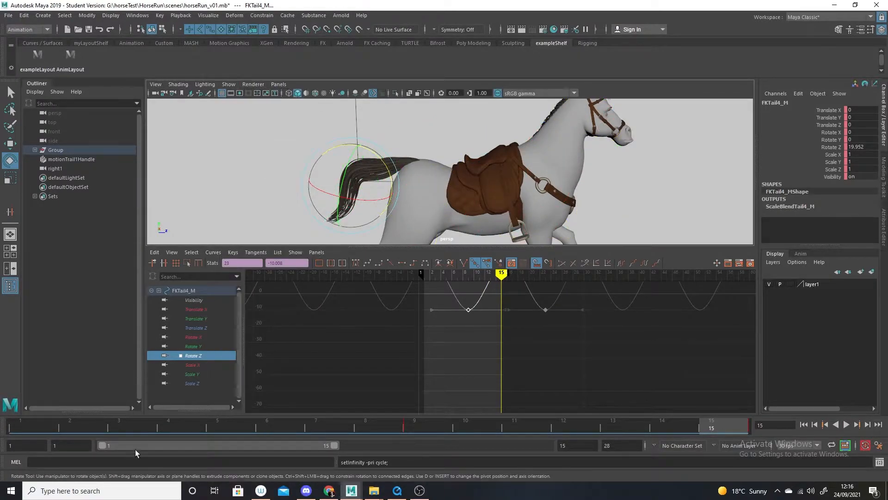
pyautogui.click(140, 433)
pyautogui.moveTo(141, 434); pyautogui.dragTo(5, 327)
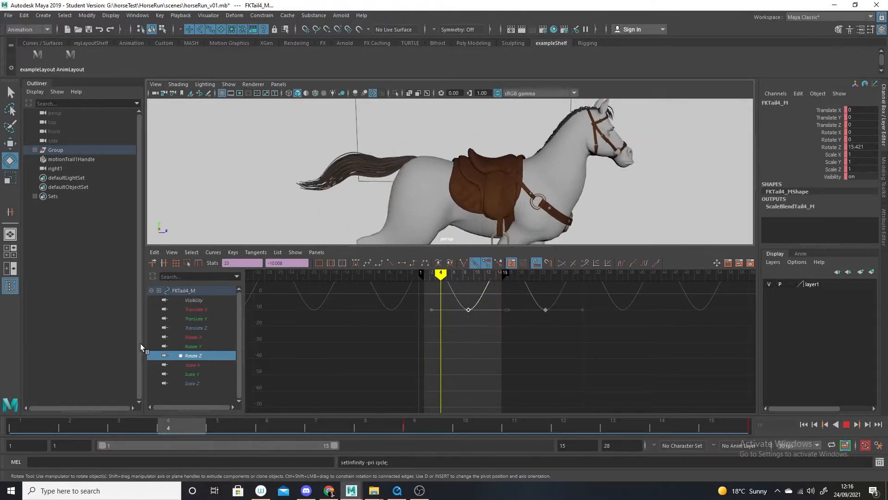
pyautogui.press('Escape')
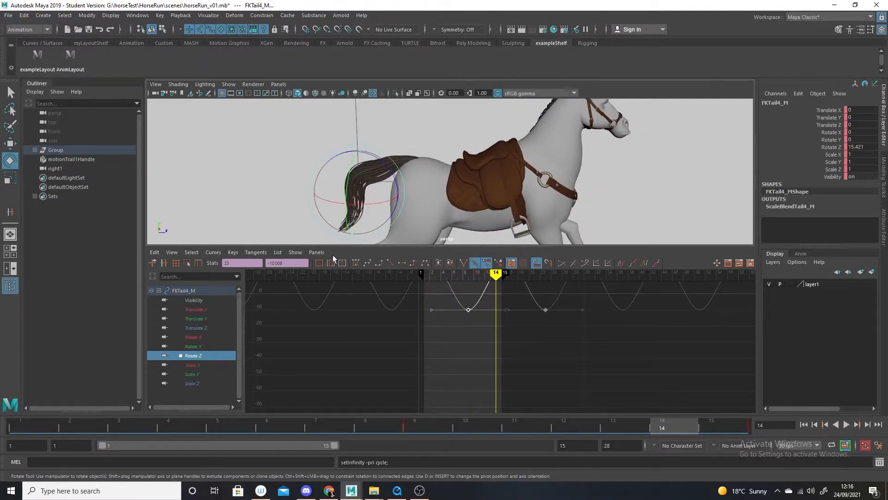
pyautogui.hotkey('alt', 'v')
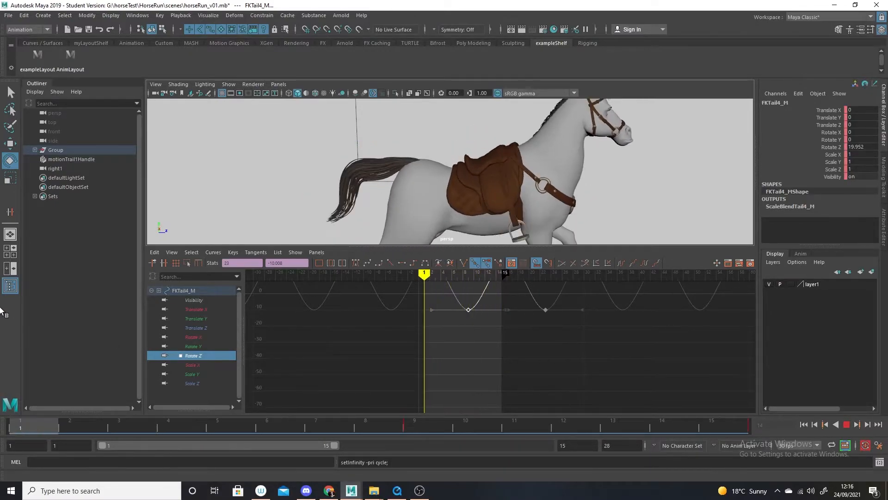
pyautogui.press('Escape')
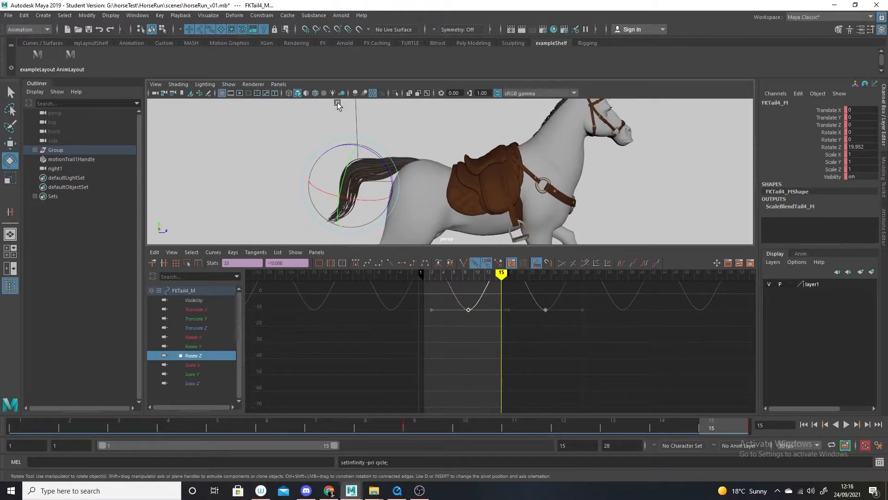
pyautogui.click(229, 84)
pyautogui.click(257, 145)
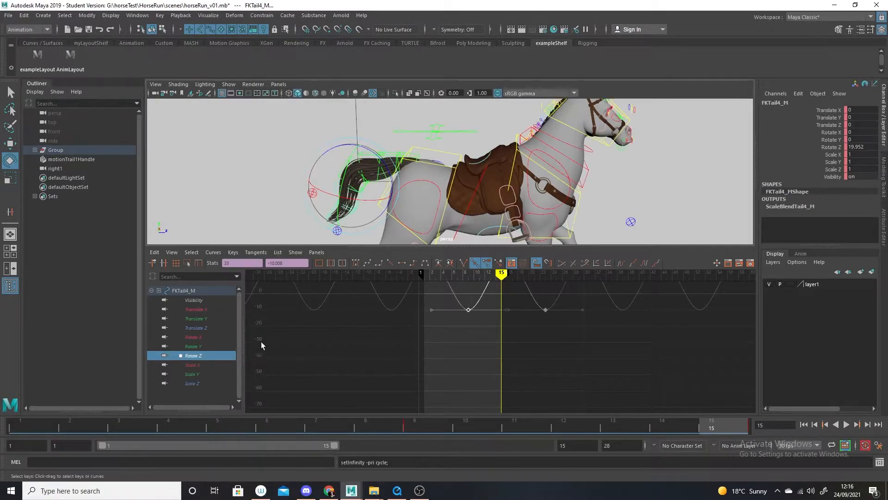
# Select FKTail5_M, rotate it to a Rotate Z of about 32.5, and key that pose at frames 1 and 15.
pyautogui.click(252, 208)
pyautogui.click(327, 241)
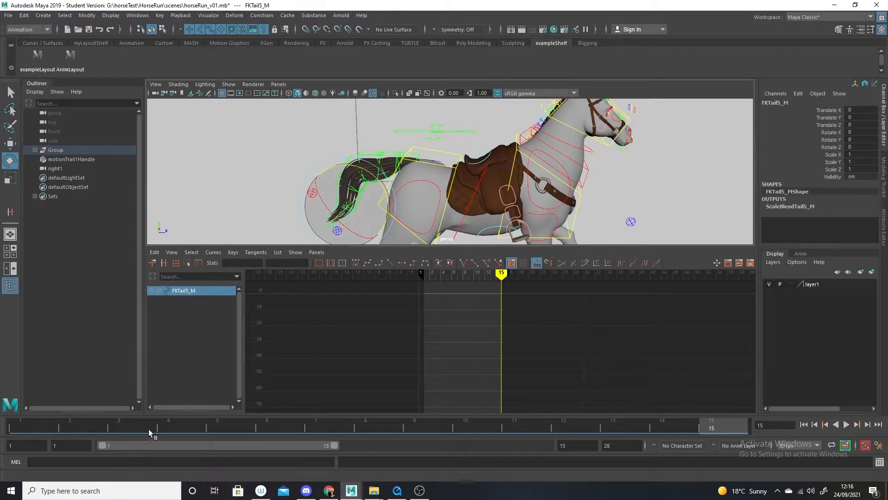
pyautogui.hotkey('alt', 'v')
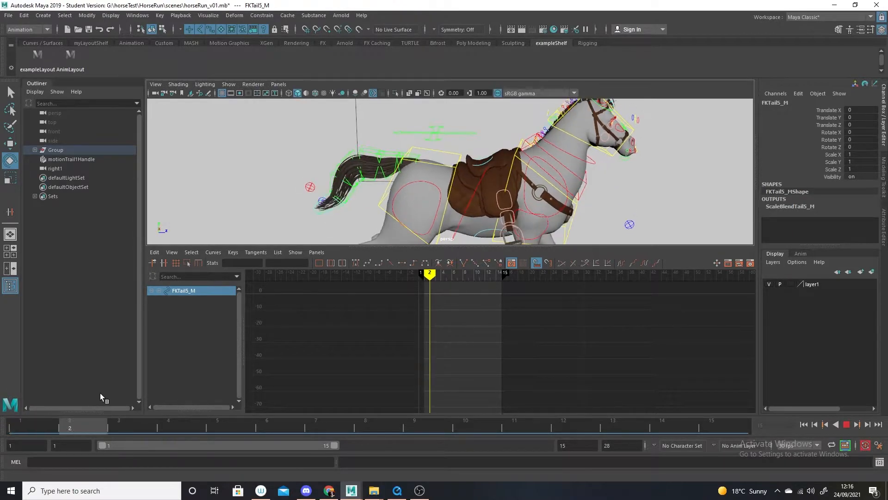
pyautogui.hotkey('alt', 'v')
pyautogui.moveTo(68, 429); pyautogui.dragTo(2, 418)
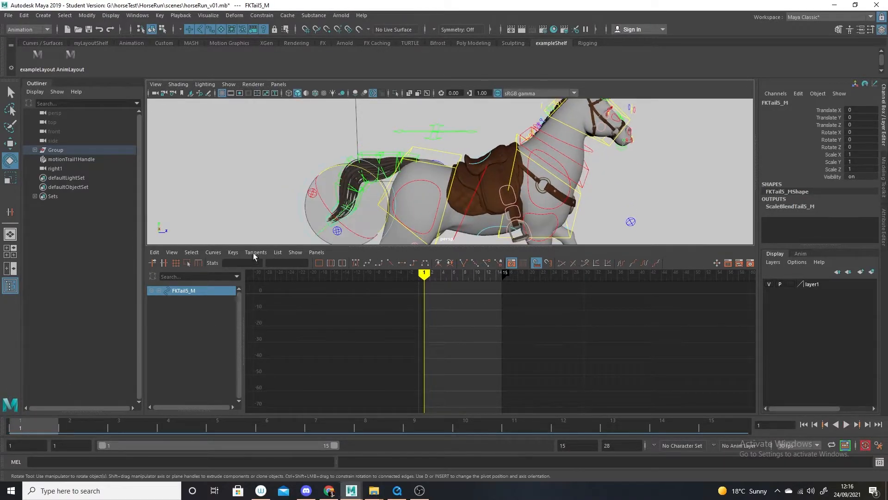
pyautogui.moveTo(340, 165); pyautogui.dragTo(318, 175)
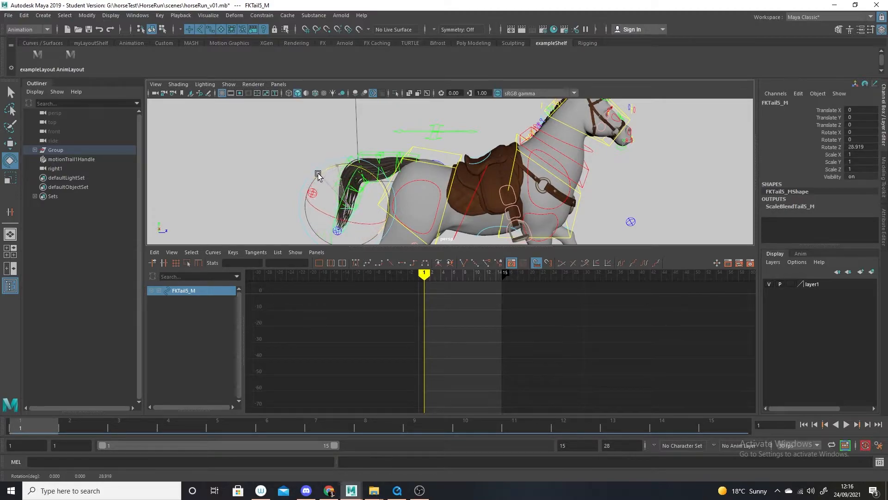
pyautogui.press('s')
pyautogui.click(729, 431)
pyautogui.press('s')
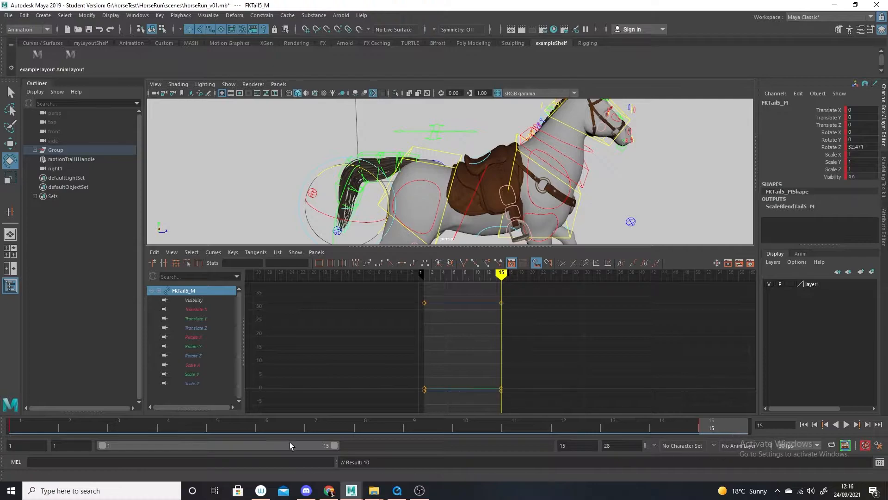
# Key FKTail5_M with a larger Z rotation at frame 3 and with Rotate Z at about 20.6 at frame 7.
pyautogui.moveTo(33, 426); pyautogui.dragTo(140, 409)
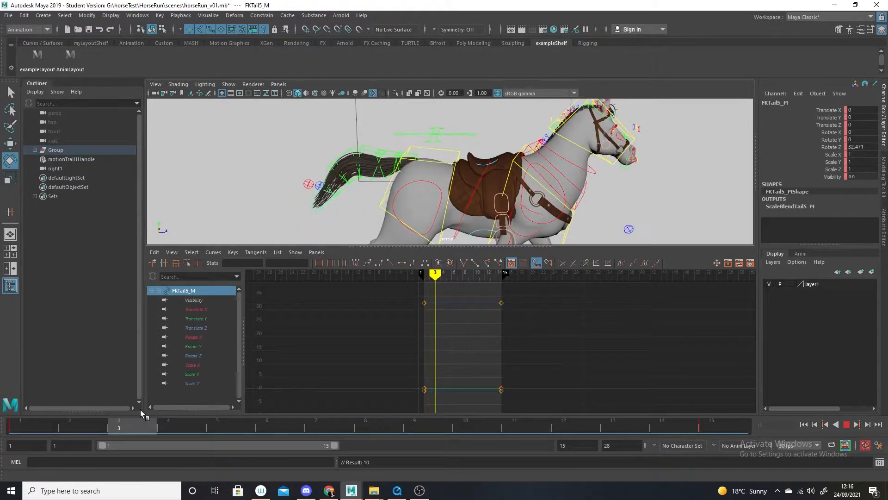
pyautogui.moveTo(338, 211); pyautogui.dragTo(372, 202)
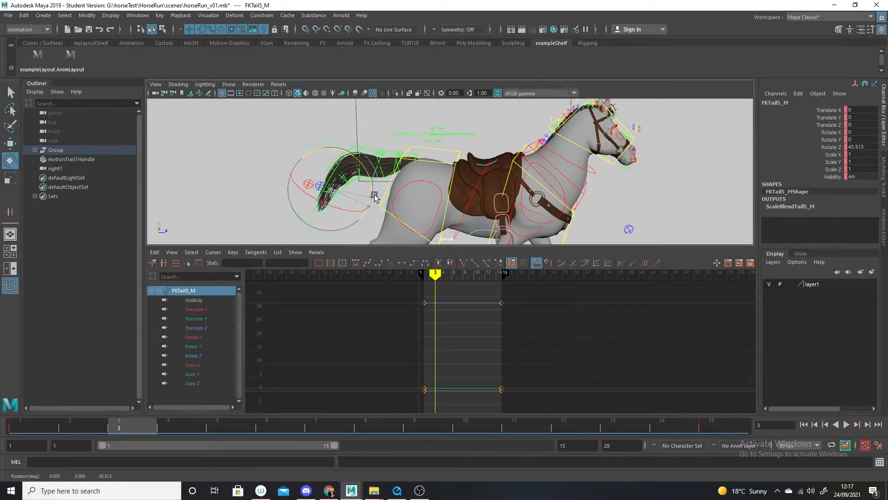
pyautogui.moveTo(63, 417); pyautogui.dragTo(359, 408)
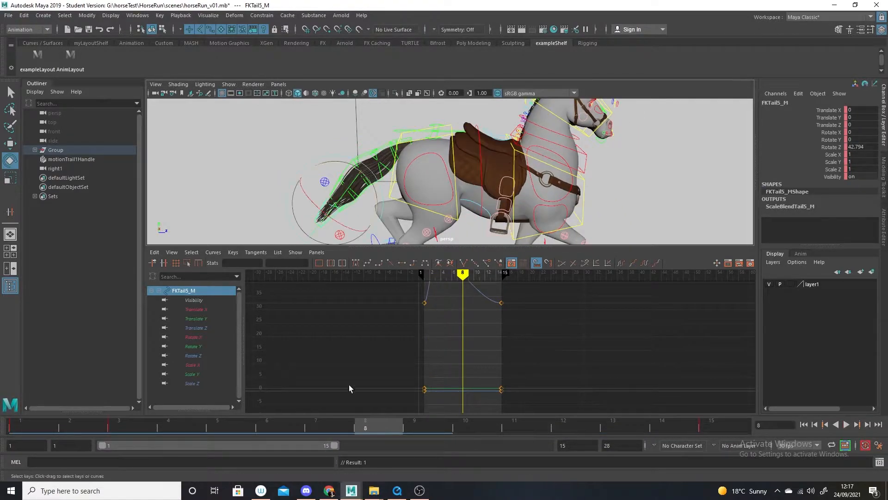
pyautogui.moveTo(296, 431)
pyautogui.mouseDown()
pyautogui.moveTo(95, 412)
pyautogui.moveTo(202, 410)
pyautogui.moveTo(317, 429)
pyautogui.mouseUp()
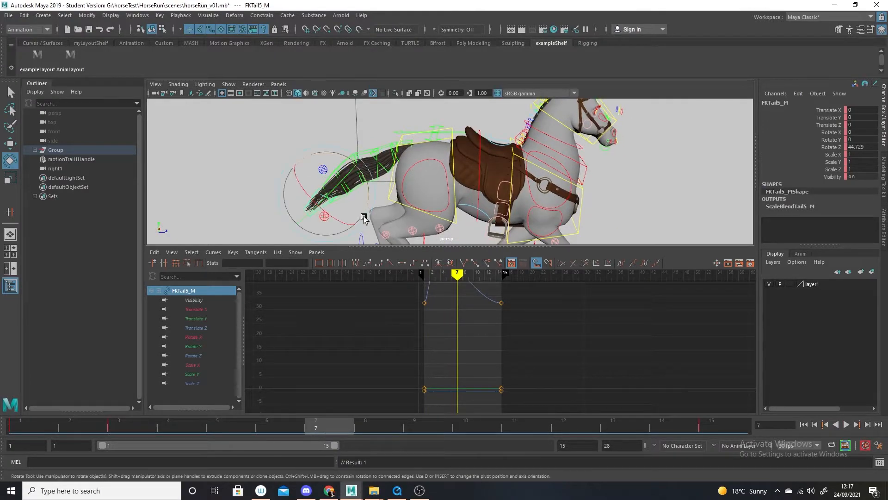
pyautogui.moveTo(366, 208); pyautogui.dragTo(341, 222)
pyautogui.press('s')
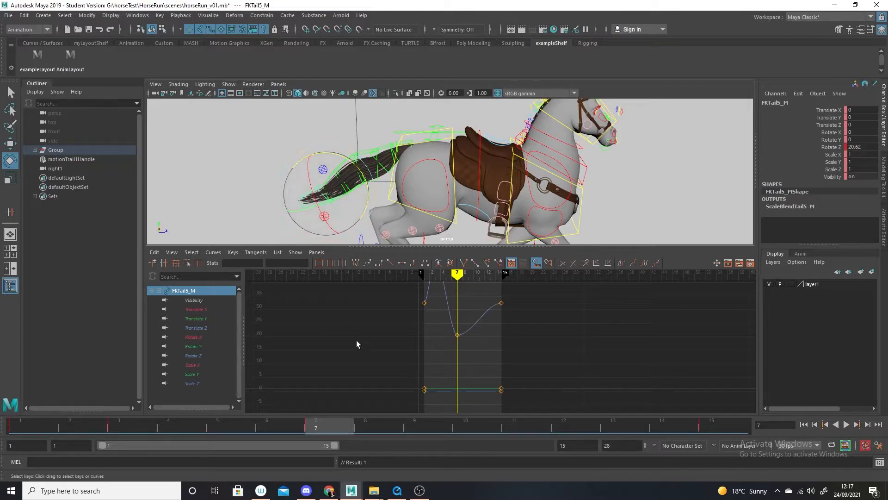
# Key the Rotate Z of FKTail5_M at about 13 on frame 9 and about 56 on frame 13.
pyautogui.moveTo(358, 427); pyautogui.dragTo(412, 428)
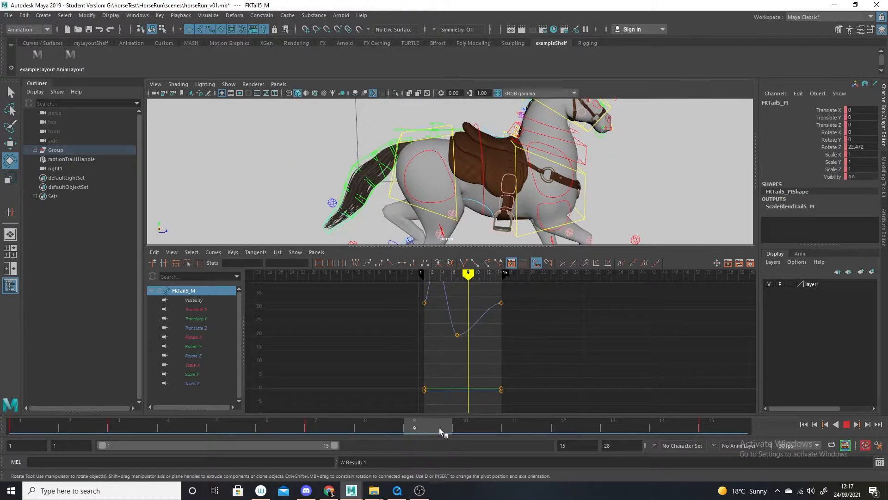
pyautogui.moveTo(386, 217); pyautogui.dragTo(375, 229)
pyautogui.moveTo(417, 435); pyautogui.dragTo(638, 407)
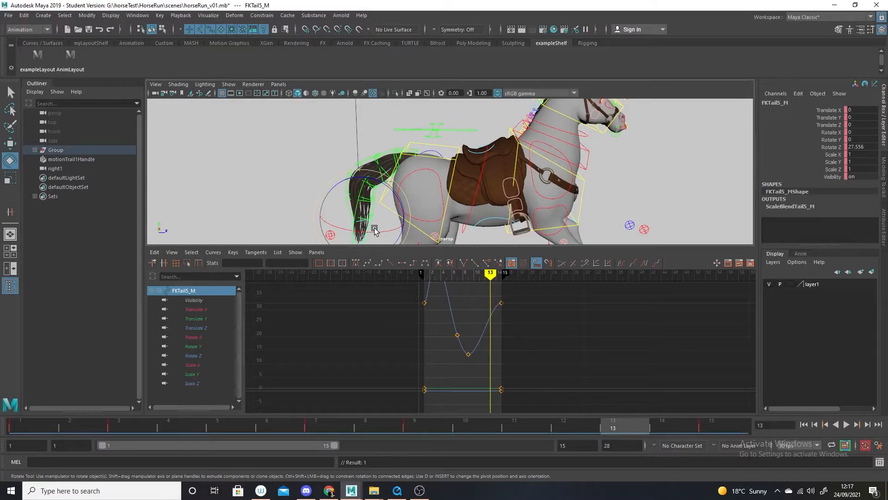
pyautogui.moveTo(403, 214); pyautogui.dragTo(395, 196)
pyautogui.scroll(-2, 403, 211)
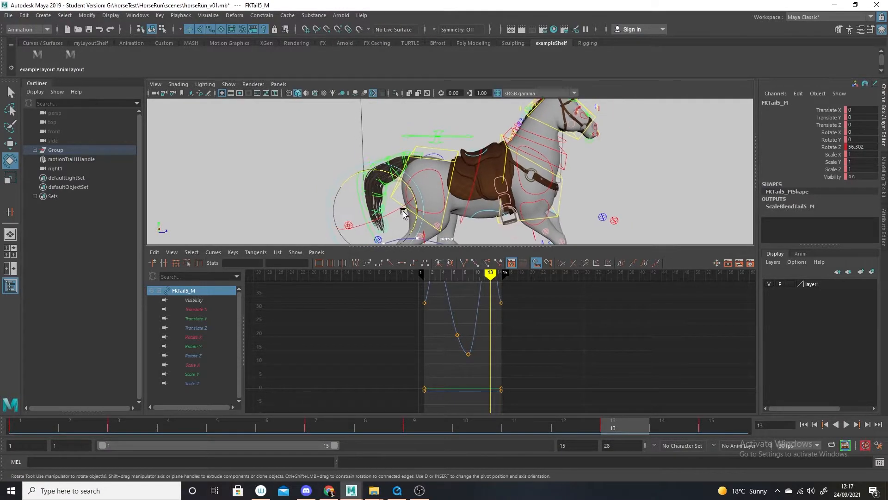
# Select FKTail3_M, try scaling the keys of all its channels, and undo the scaling.
pyautogui.click(382, 206)
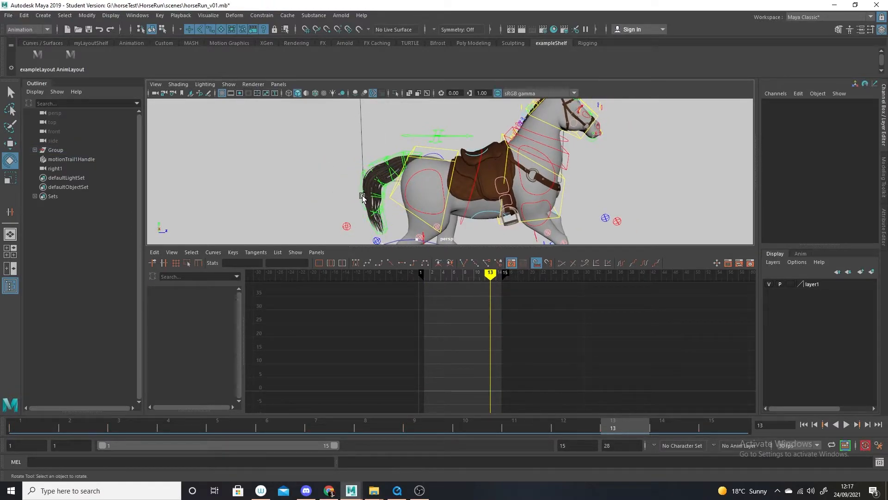
pyautogui.click(362, 197)
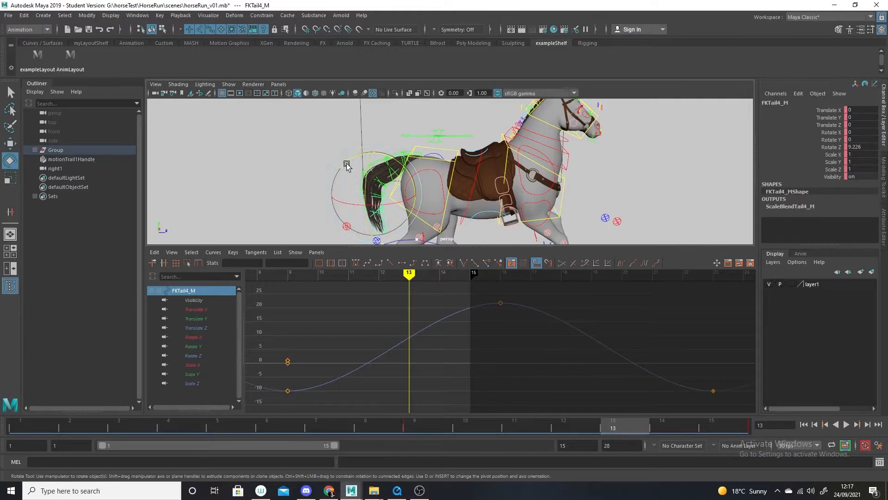
pyautogui.click(380, 184)
pyautogui.click(364, 176)
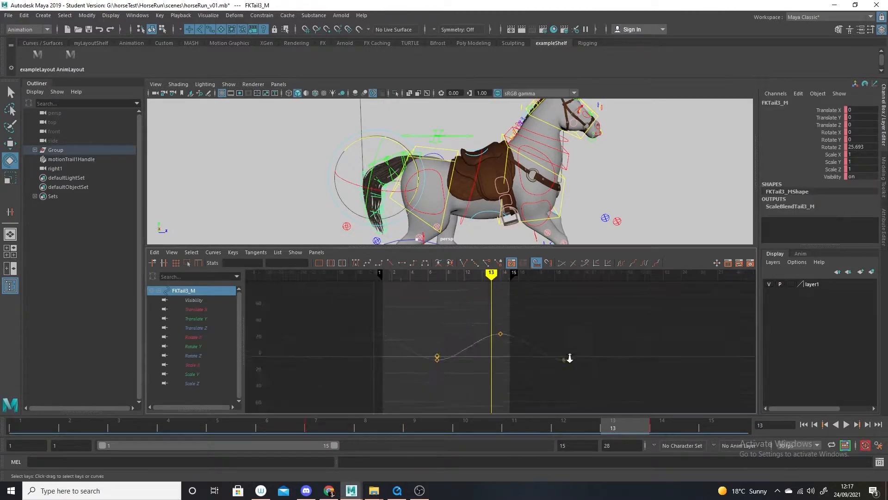
pyautogui.click(14, 175)
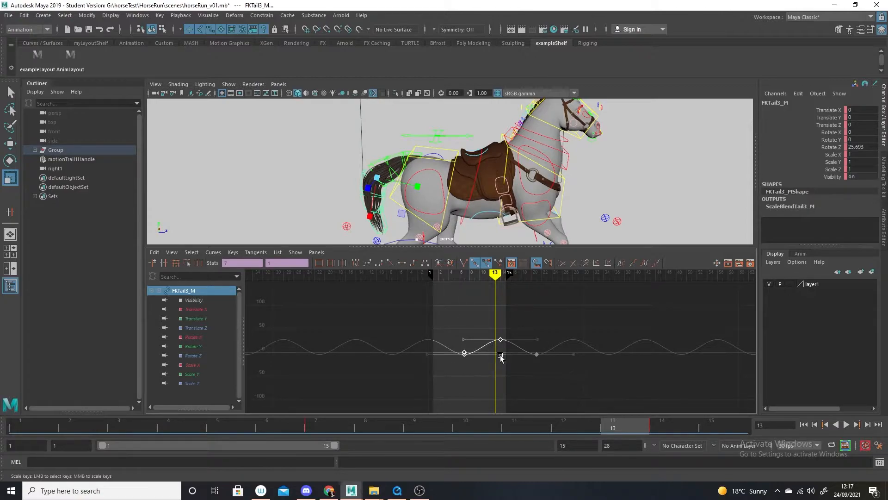
pyautogui.moveTo(470, 396); pyautogui.dragTo(470, 390, button='middle')
pyautogui.hotkey('ctrl', 'z')
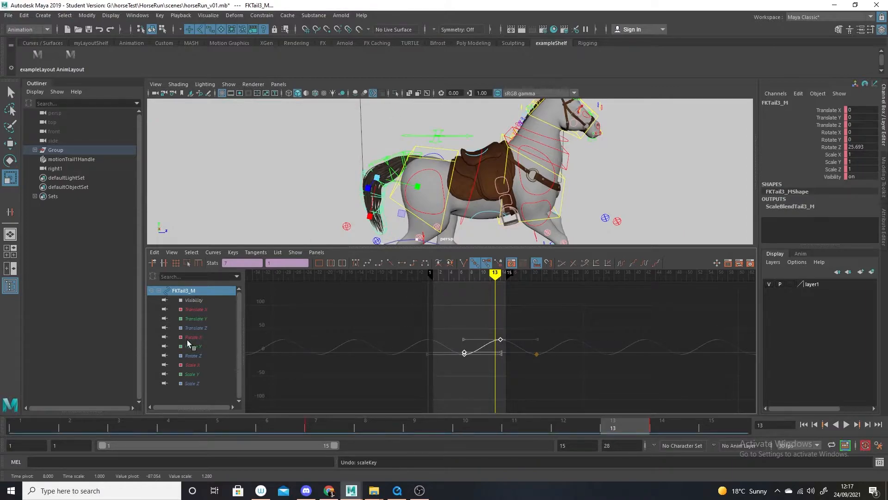
# Scale the Rotate Z keys of FKTail3_M to a smaller swing with low keys at about -38, play the cycle, and hide the control curves.
pyautogui.click(196, 355)
pyautogui.moveTo(589, 321); pyautogui.dragTo(407, 391)
pyautogui.moveTo(422, 398); pyautogui.dragTo(422, 406, button='middle')
pyautogui.scroll(-1, 493, 383)
pyautogui.hotkey('alt', 'v')
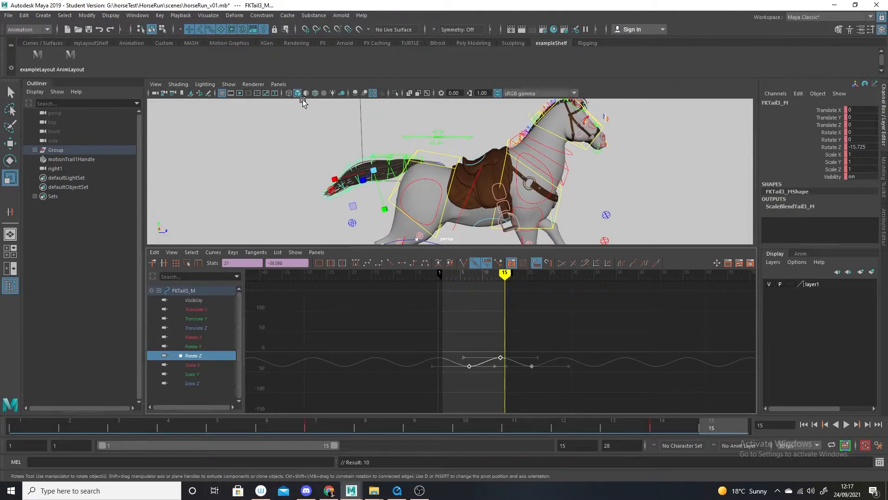
pyautogui.click(228, 85)
pyautogui.click(267, 146)
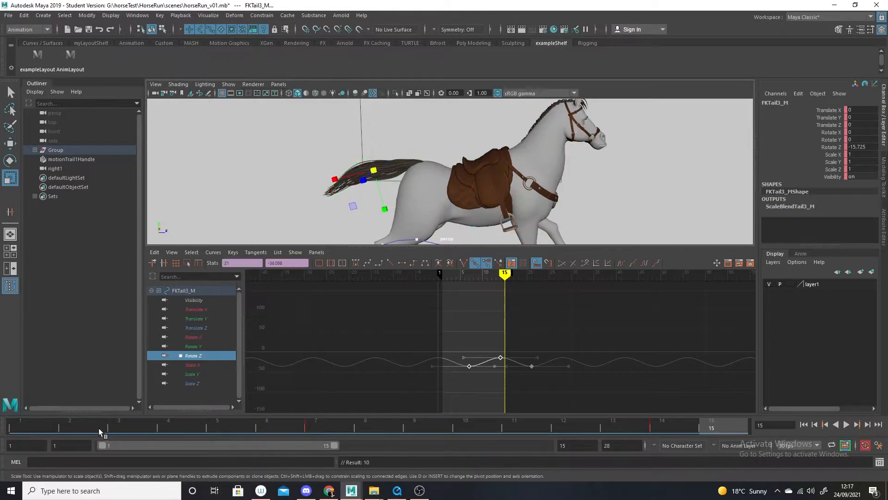
# Stop the cycle playback and turn the rig's control curves back on in the viewport.
pyautogui.hotkey('alt', 'v')
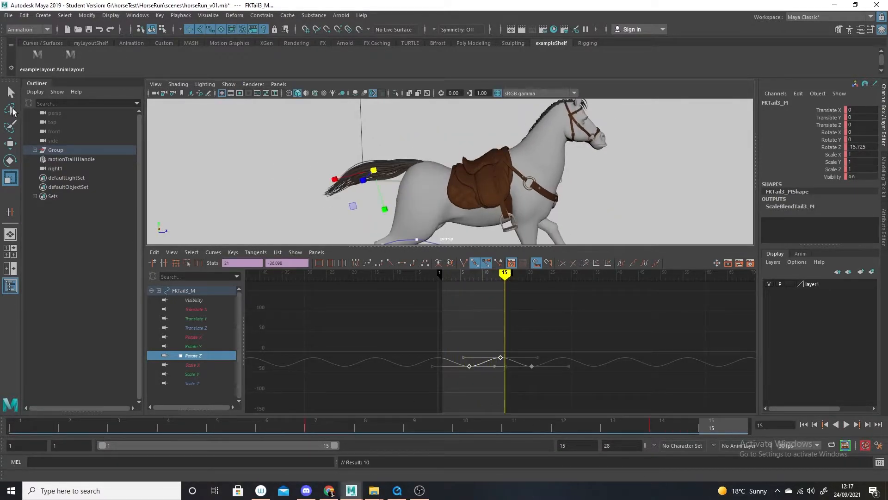
pyautogui.press('a')
pyautogui.keyDown('alt'); pyautogui.moveTo(347, 209); pyautogui.dragTo(314, 200); pyautogui.keyUp('alt')
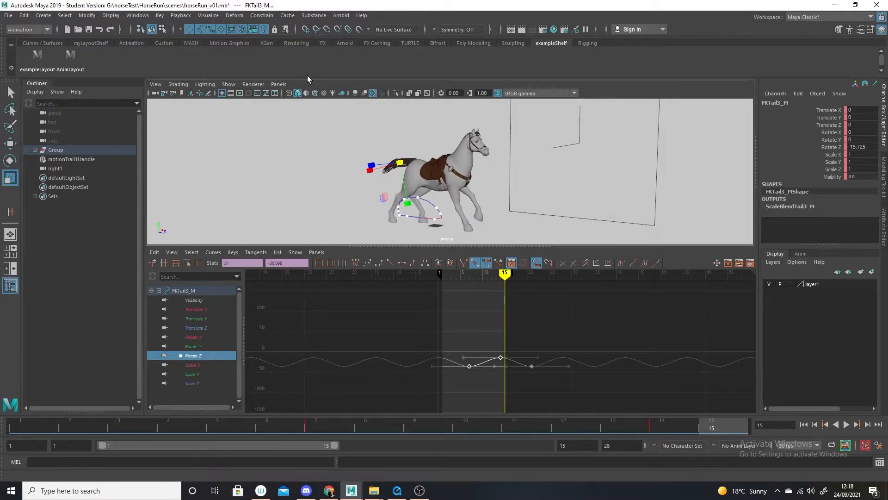
pyautogui.click(228, 84)
pyautogui.click(284, 147)
pyautogui.keyDown('alt'); pyautogui.moveTo(284, 147); pyautogui.dragTo(159, 228); pyautogui.keyUp('alt')
pyautogui.click(398, 225)
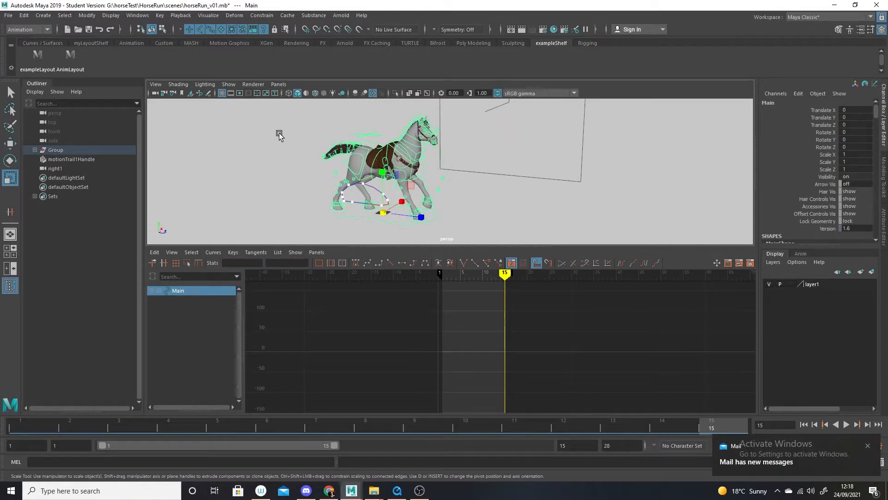
pyautogui.keyDown('alt'); pyautogui.moveTo(449, 224); pyautogui.dragTo(388, 203); pyautogui.keyUp('alt')
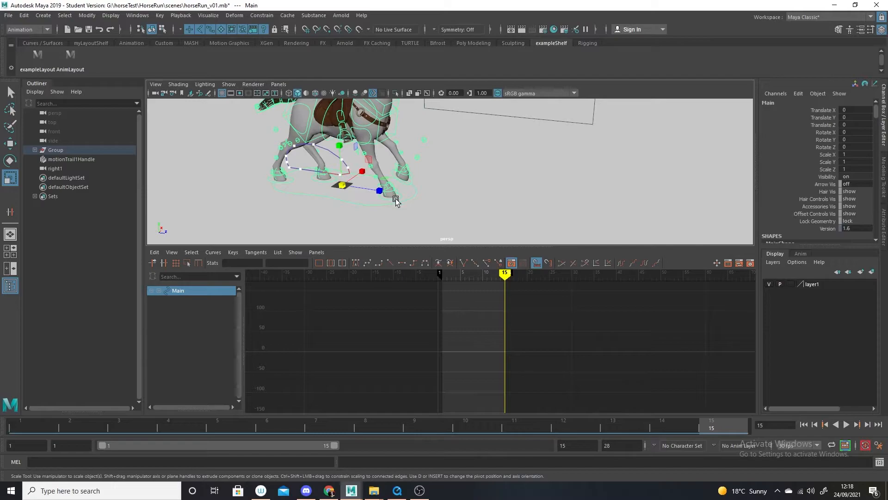
# Give the Translate Z keys of IKLeg1_R at frames 1 and 3 linear tangents and check the motion up to frame 4.
pyautogui.click(396, 201)
pyautogui.click(193, 328)
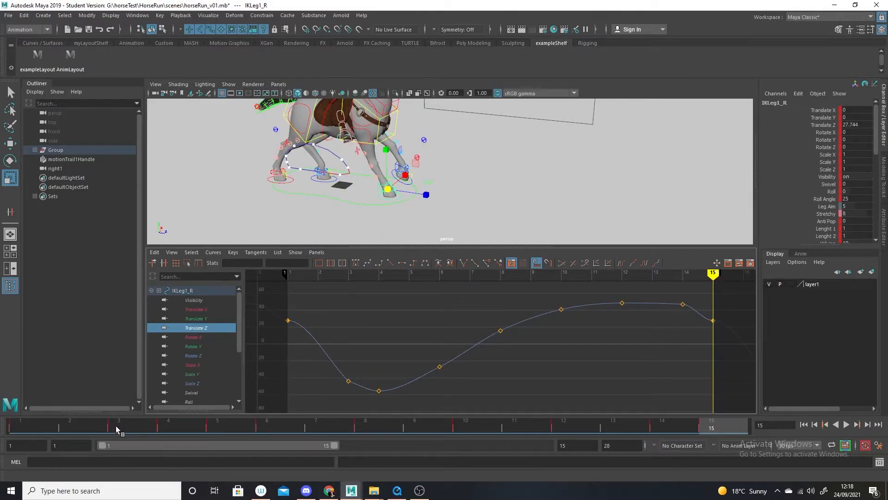
pyautogui.click(20, 423)
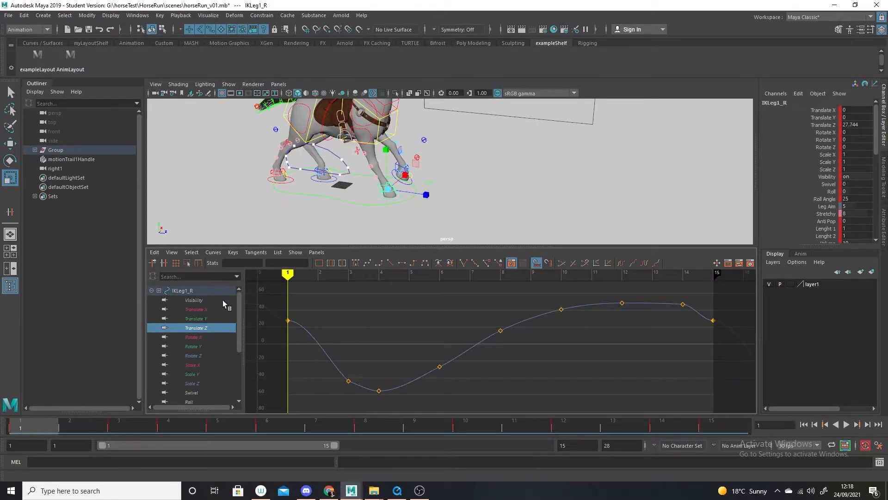
pyautogui.moveTo(320, 307); pyautogui.dragTo(264, 327)
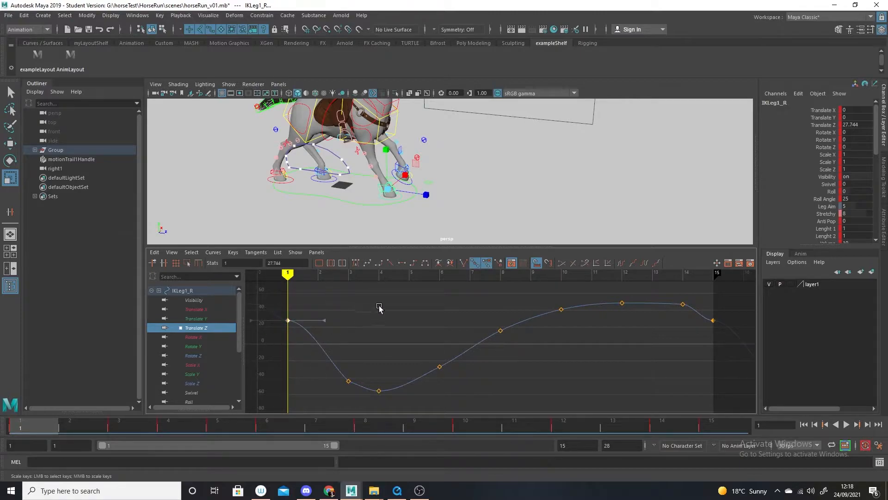
pyautogui.moveTo(354, 374); pyautogui.dragTo(329, 395)
pyautogui.click(390, 264)
pyautogui.moveTo(68, 423); pyautogui.dragTo(170, 434)
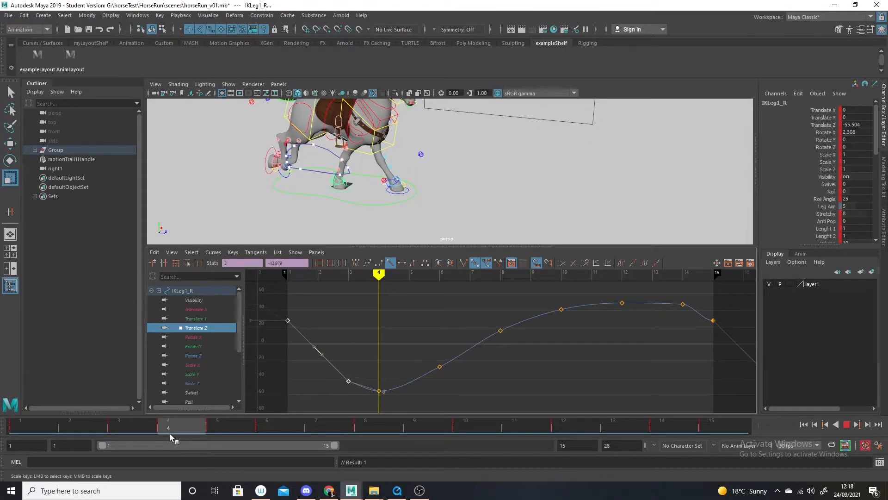
# Try scaling the Translate Z key of IKLeg1_R at frame 4, undo it, and move that key down to about -62.6.
pyautogui.keyDown('alt'); pyautogui.moveTo(412, 234); pyautogui.dragTo(438, 212); pyautogui.keyUp('alt')
pyautogui.click(379, 391)
pyautogui.moveTo(382, 361); pyautogui.dragTo(387, 374, button='middle')
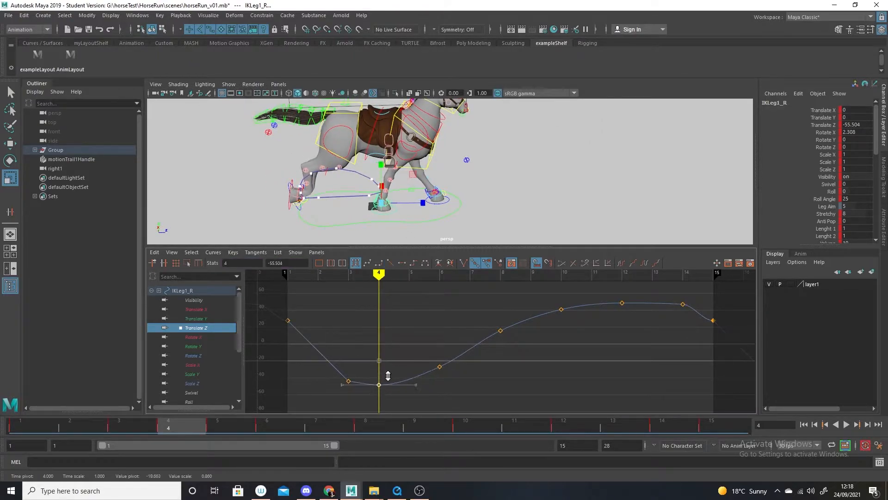
pyautogui.hotkey('ctrl', 'z')
pyautogui.press('w')
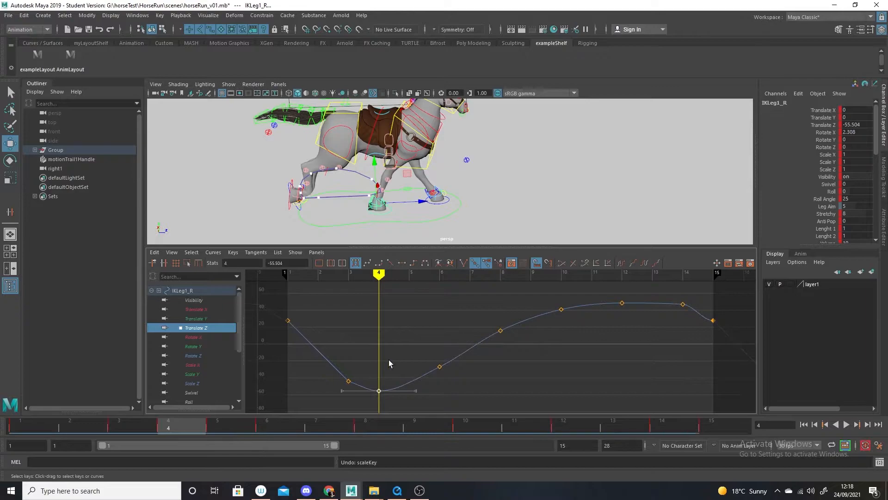
pyautogui.moveTo(384, 369); pyautogui.dragTo(380, 376, button='middle')
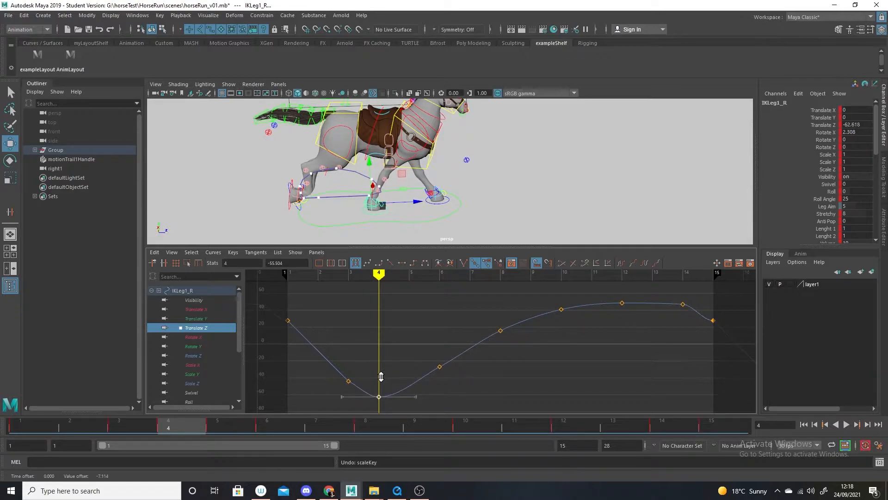
# Select IKLeg1_L and set linear tangents on its Translate Z keys at frames 4 and 6.
pyautogui.click(446, 203)
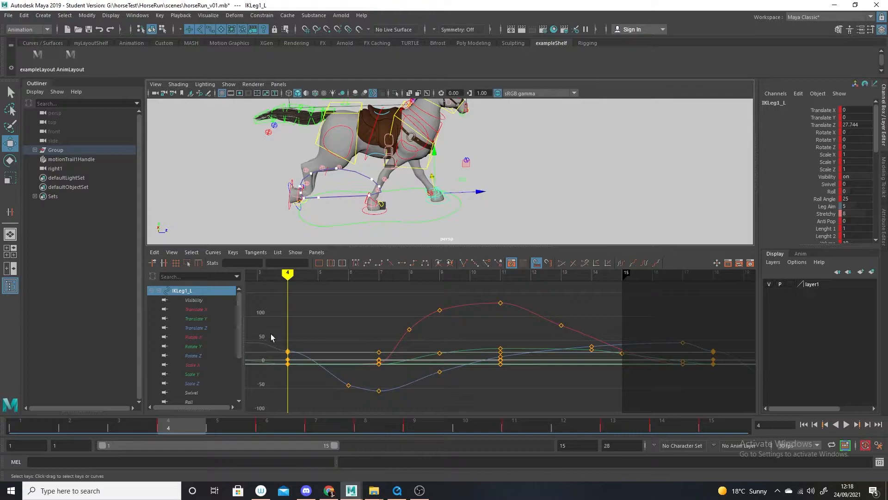
pyautogui.click(198, 328)
pyautogui.moveTo(329, 350); pyautogui.dragTo(277, 399)
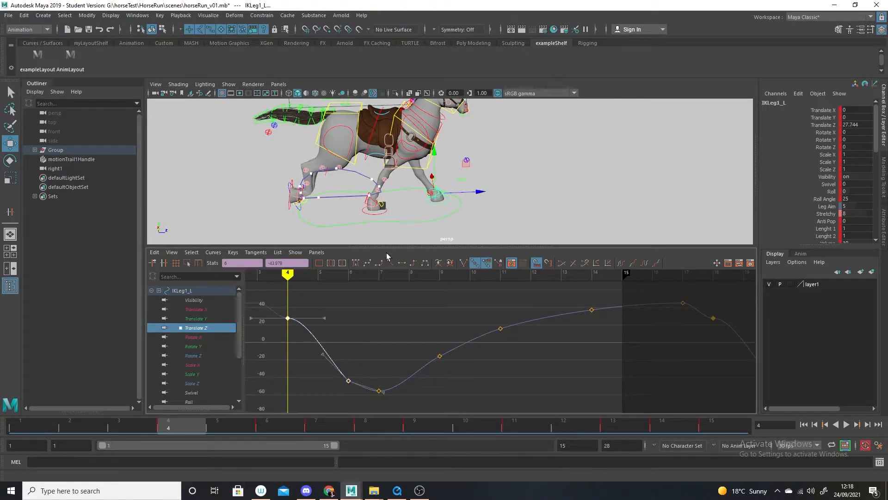
pyautogui.click(390, 263)
pyautogui.click(334, 403)
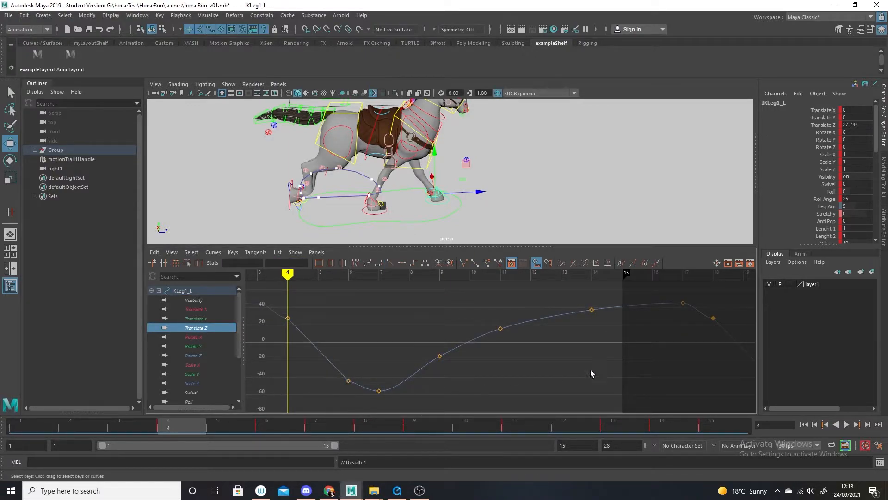
# Angle the in-tangent of IKLeg1_L's Translate Z key at frame 18 to follow the linear slope, and lower the key at frame 7.
pyautogui.moveTo(701, 329); pyautogui.dragTo(680, 324)
pyautogui.moveTo(681, 323); pyautogui.dragTo(678, 309, button='middle')
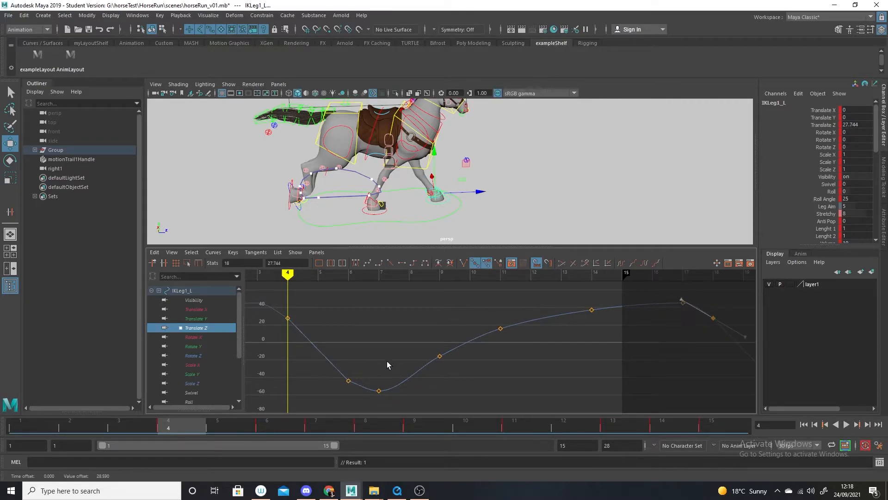
pyautogui.moveTo(396, 359); pyautogui.dragTo(370, 403)
pyautogui.moveTo(395, 353); pyautogui.dragTo(410, 382, button='middle')
# Select IKLeg2_R and set linear tangents on its Translate Z keys at frames 12 and 14.
pyautogui.click(287, 207)
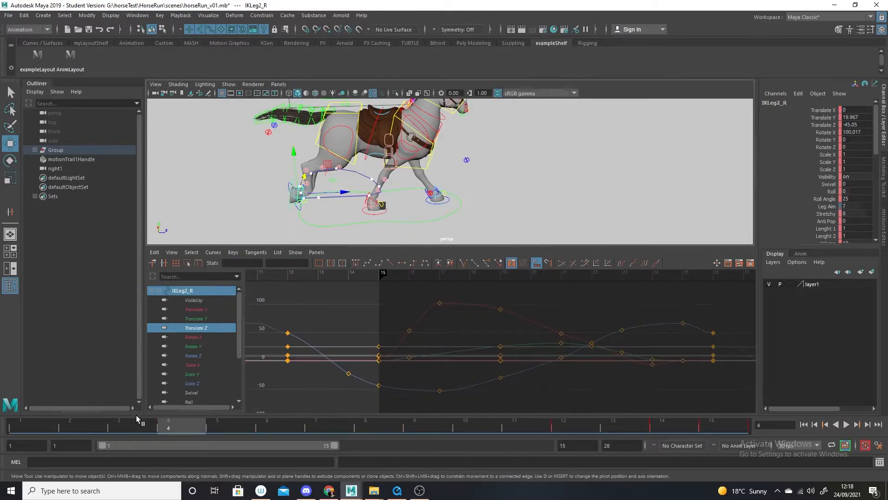
pyautogui.click(197, 328)
pyautogui.moveTo(317, 365); pyautogui.dragTo(279, 390)
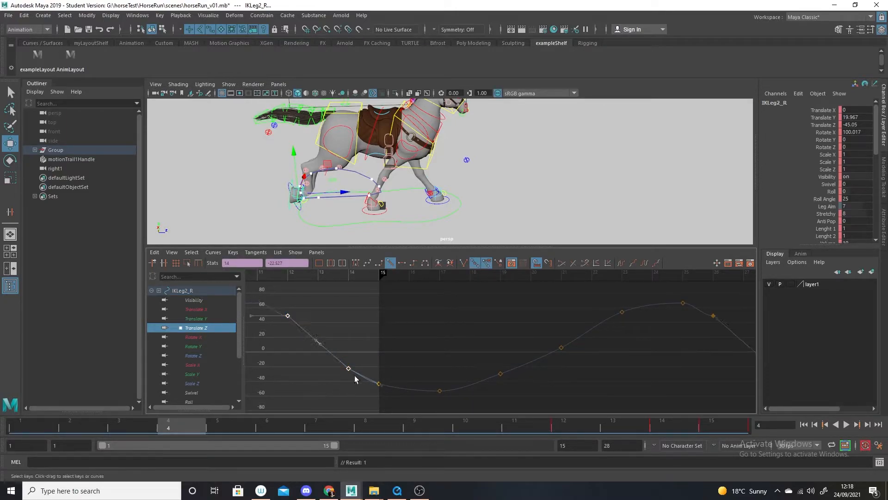
# Lower IKLeg2_R's Translate Z key at frame 15 to about -48.5 and angle the in-tangent of the frame 26 key to match the slope.
pyautogui.moveTo(357, 390); pyautogui.dragTo(358, 391)
pyautogui.moveTo(391, 357); pyautogui.dragTo(387, 361, button='middle')
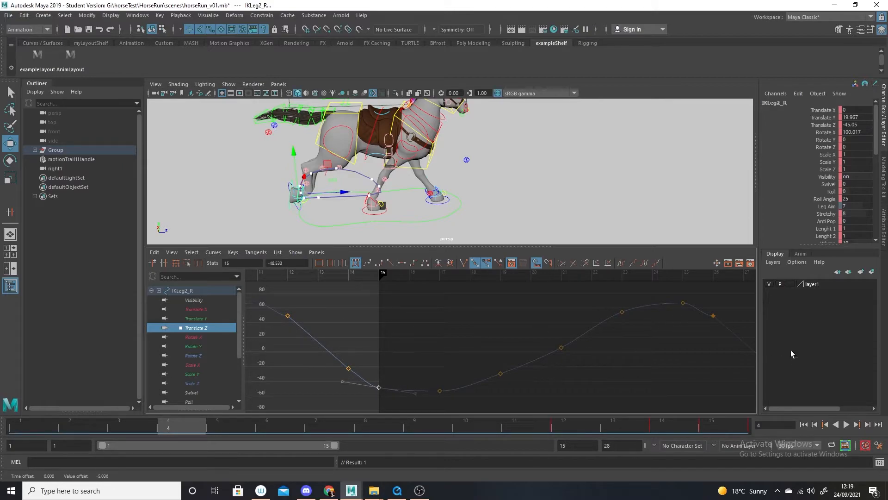
pyautogui.click(683, 303)
pyautogui.moveTo(680, 323); pyautogui.dragTo(675, 303, button='middle')
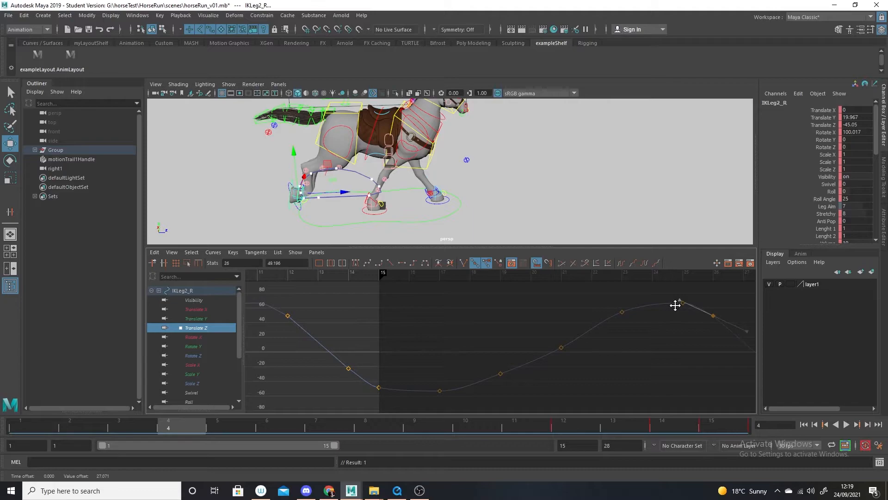
# Select the Translate Z keys of IKLeg2_L at frames 14 and 16.
pyautogui.click(288, 181)
pyautogui.click(291, 194)
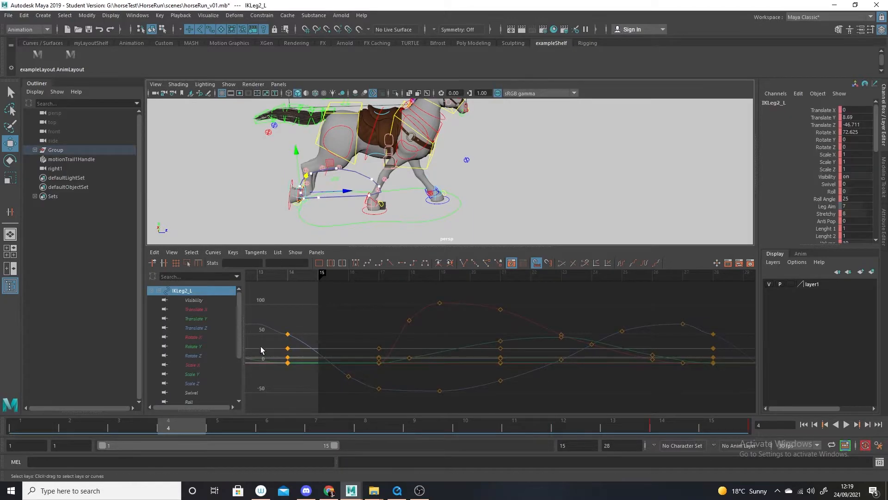
pyautogui.click(201, 328)
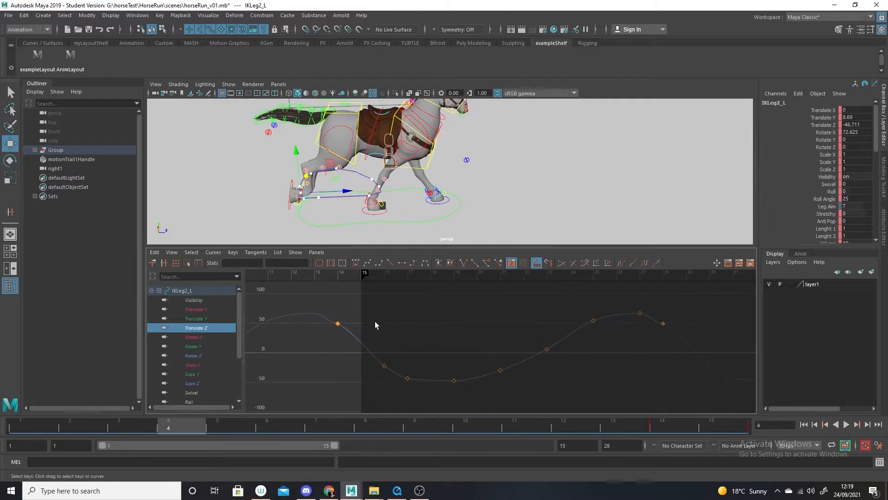
pyautogui.moveTo(336, 369); pyautogui.dragTo(333, 370)
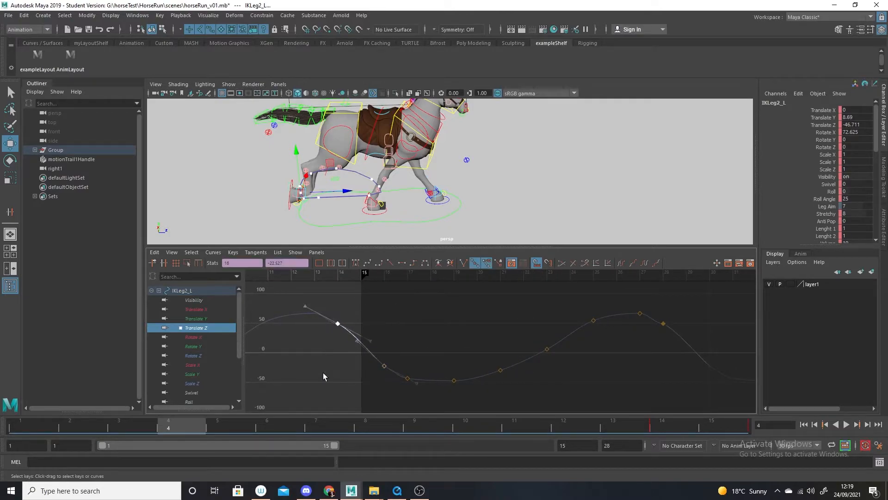
# Save the scene horseRun_v01.mb, accepting the student version notice.
pyautogui.click(8, 15)
pyautogui.click(31, 53)
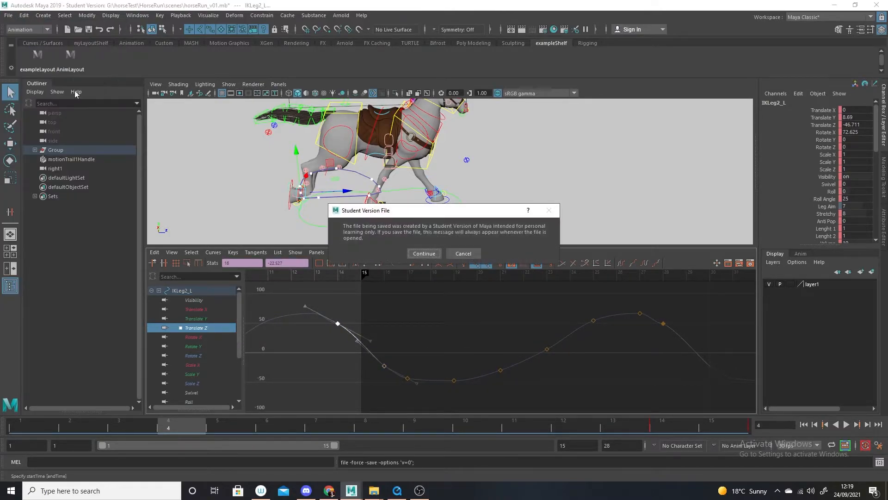
pyautogui.click(424, 254)
# Set linear tangents on the selected Translate Z keys of IKLeg2_L and play back the cycle.
pyautogui.press('w')
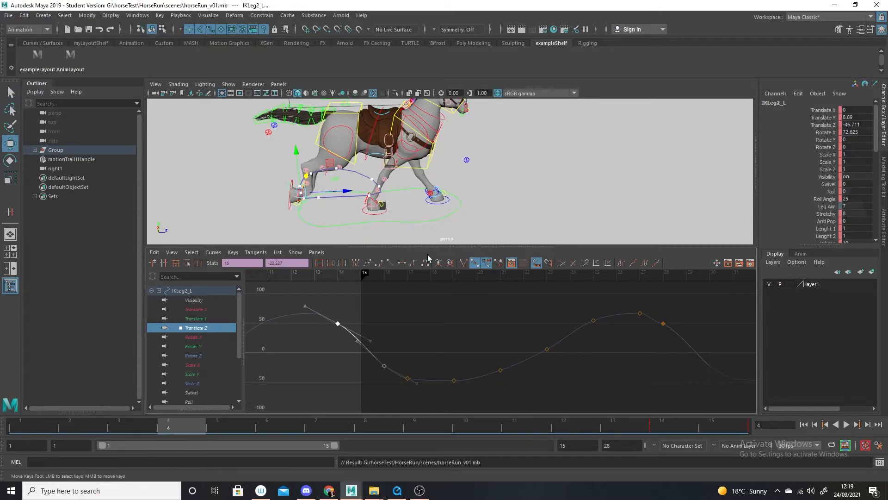
pyautogui.click(390, 263)
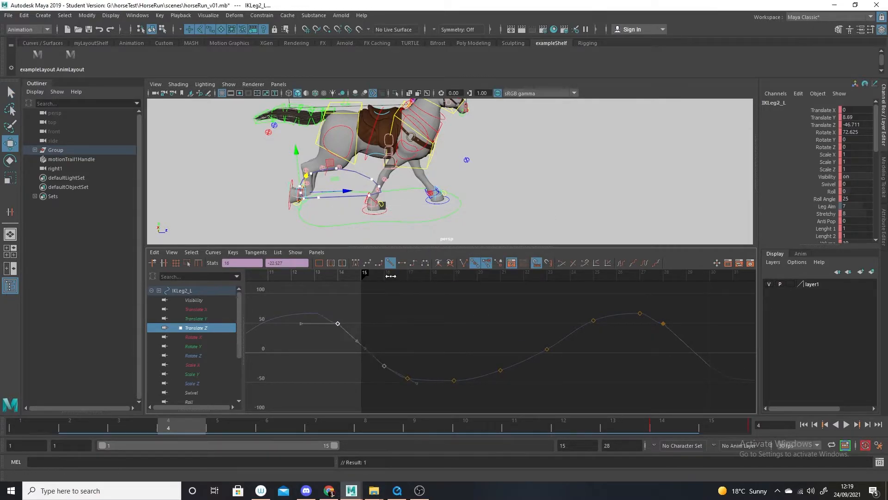
pyautogui.click(379, 319)
pyautogui.moveTo(359, 311); pyautogui.dragTo(327, 329)
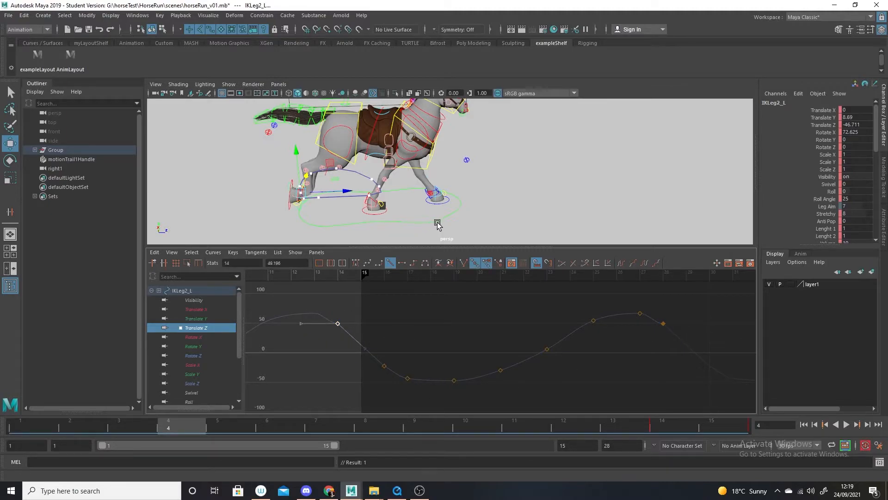
pyautogui.hotkey('alt', 'v')
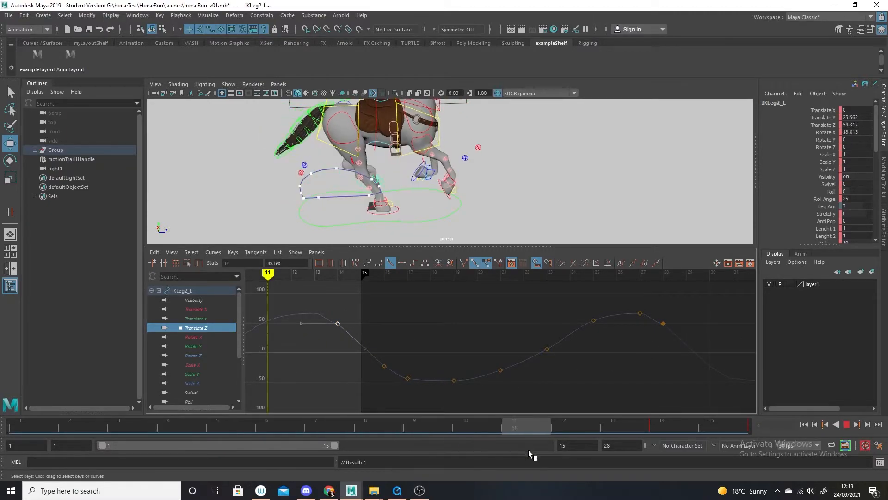
pyautogui.hotkey('alt', 'v')
# Enlarge the viewport above the Graph Editor and bring the horse's lower legs into a close side view.
pyautogui.keyDown('alt'); pyautogui.moveTo(490, 199); pyautogui.dragTo(555, 177); pyautogui.keyUp('alt')
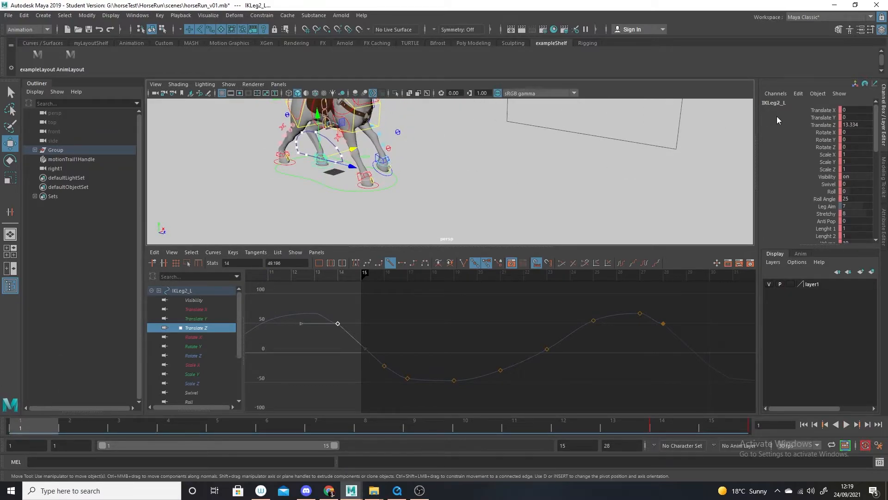
pyautogui.moveTo(457, 246); pyautogui.dragTo(456, 303)
pyautogui.keyDown('alt'); pyautogui.moveTo(430, 236); pyautogui.dragTo(474, 277, button='middle'); pyautogui.keyUp('alt')
pyautogui.keyDown('alt'); pyautogui.moveTo(425, 265); pyautogui.dragTo(502, 238); pyautogui.keyUp('alt')
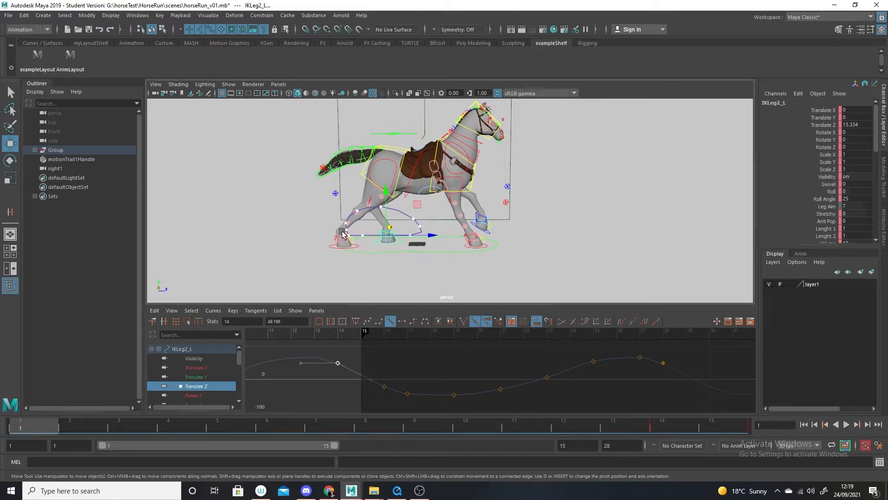
pyautogui.scroll(5, 342, 235)
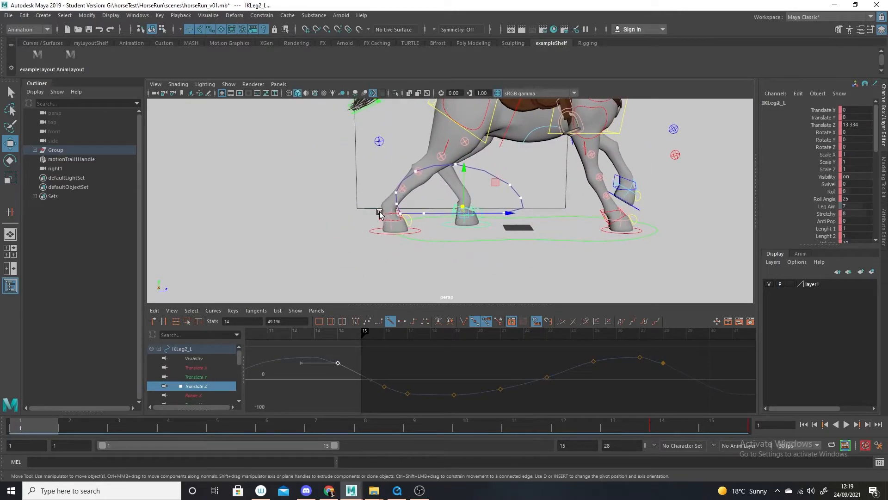
# Rotate RollToes3_R on X to about 53.6 and key it at frames 1 and 15.
pyautogui.click(380, 213)
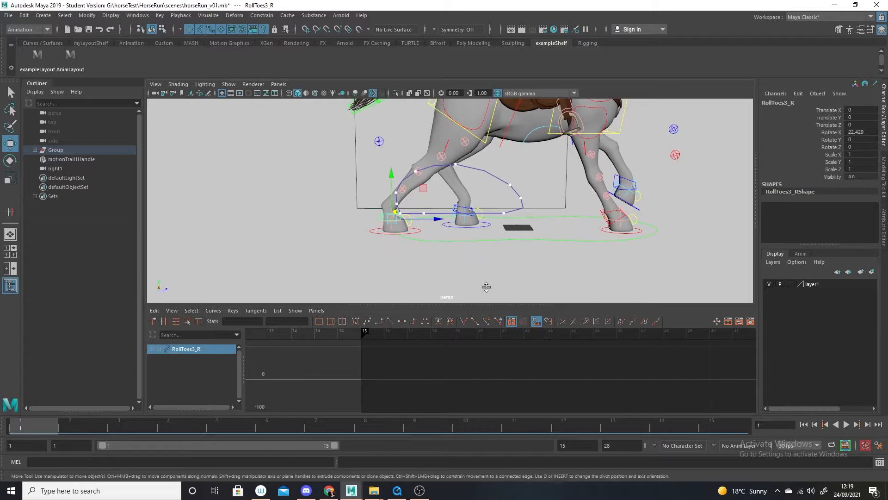
pyautogui.click(10, 160)
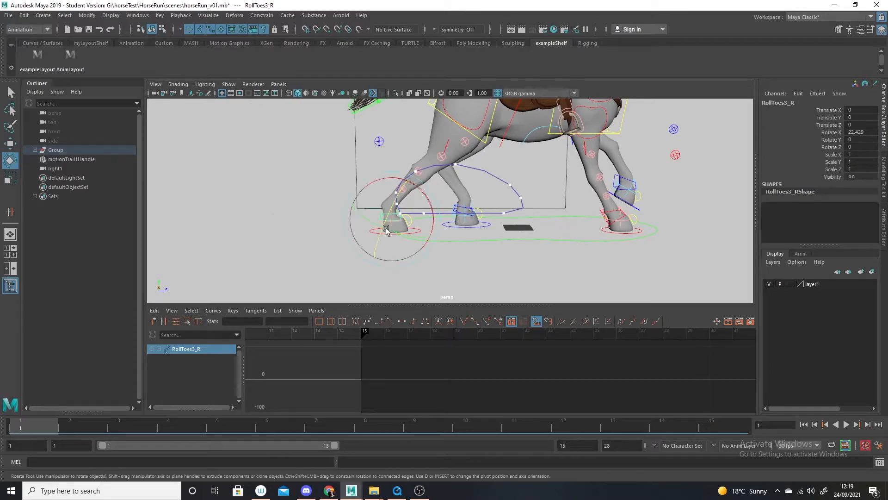
pyautogui.moveTo(422, 199); pyautogui.dragTo(421, 227)
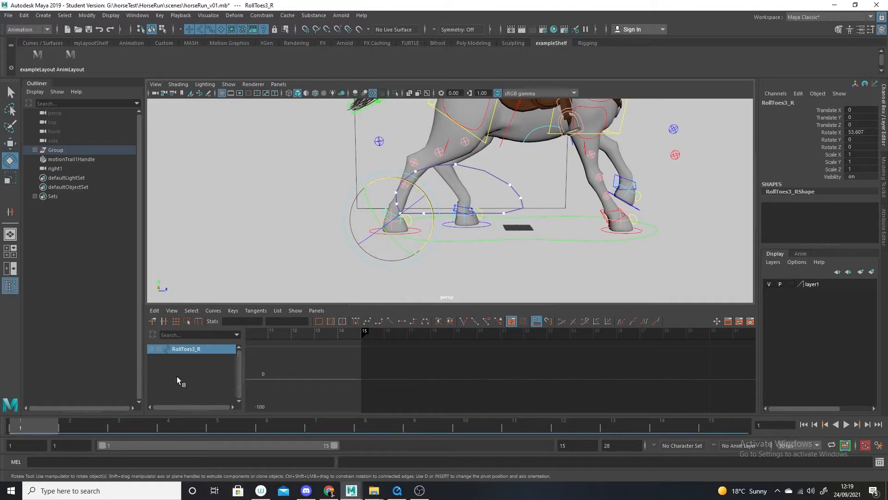
pyautogui.press('s')
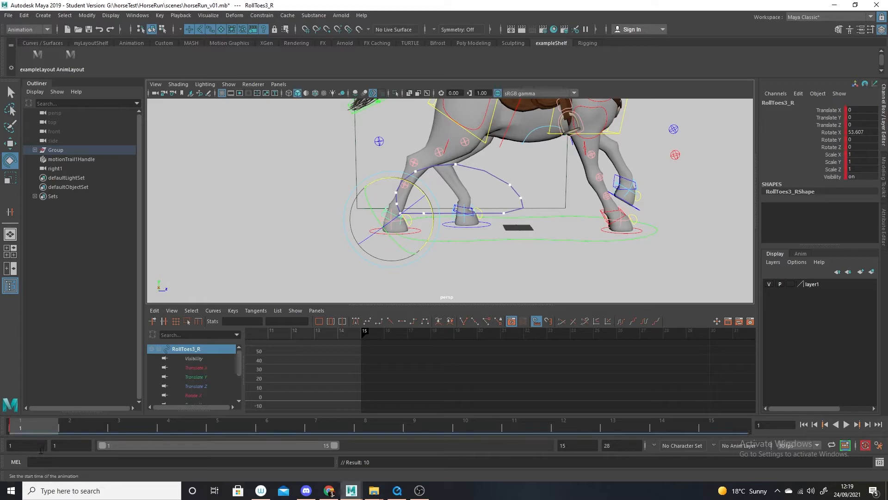
pyautogui.click(740, 425)
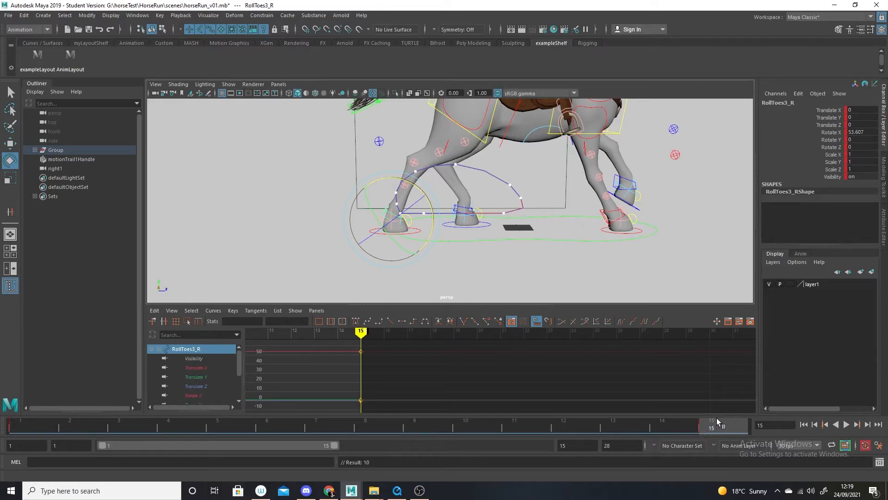
# Check the cycle in playback, then set Rotate X of RollToes3_R to 0 at frame 3 and replay.
pyautogui.hotkey('alt', 'v')
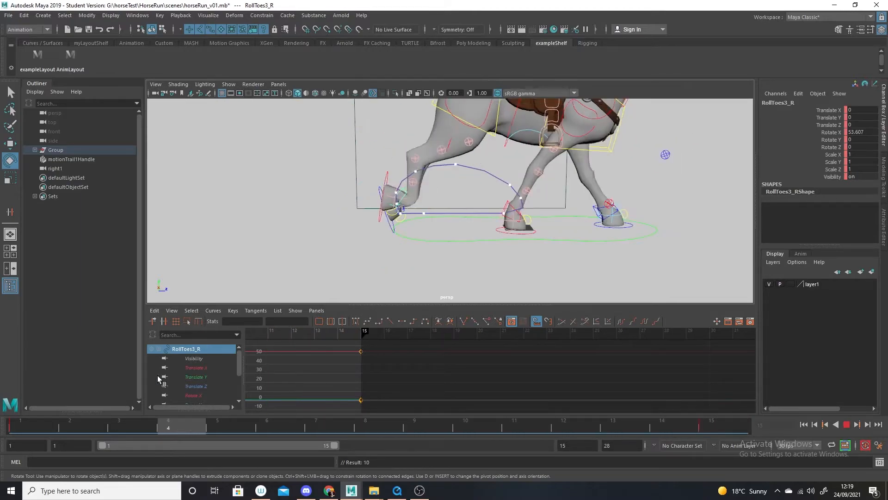
pyautogui.hotkey('alt', 'v')
pyautogui.click(867, 133)
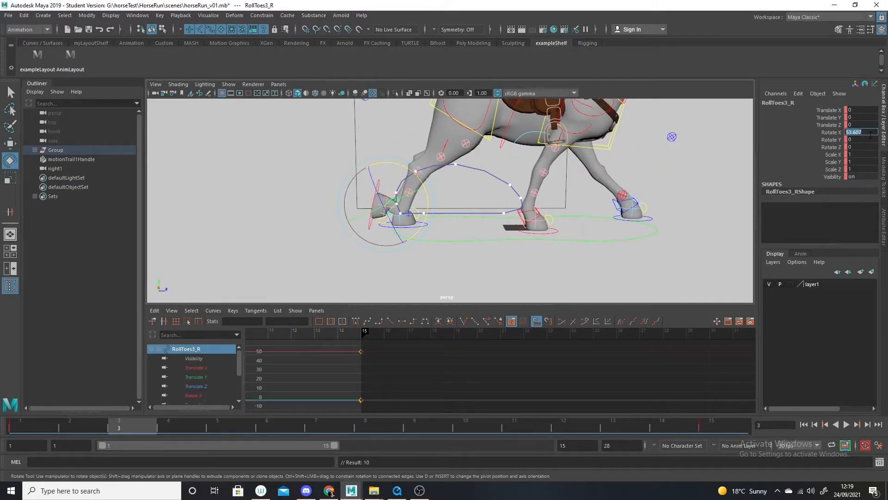
pyautogui.write('0')
pyautogui.press('Return')
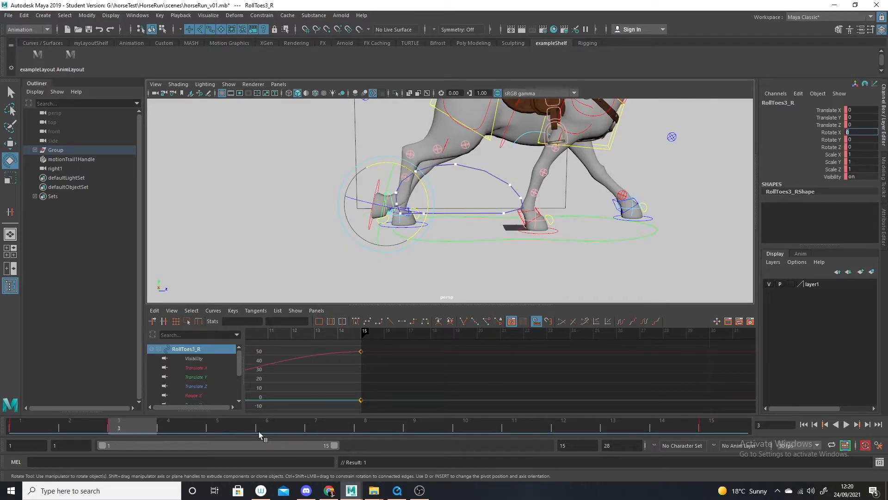
pyautogui.hotkey('alt', 'v')
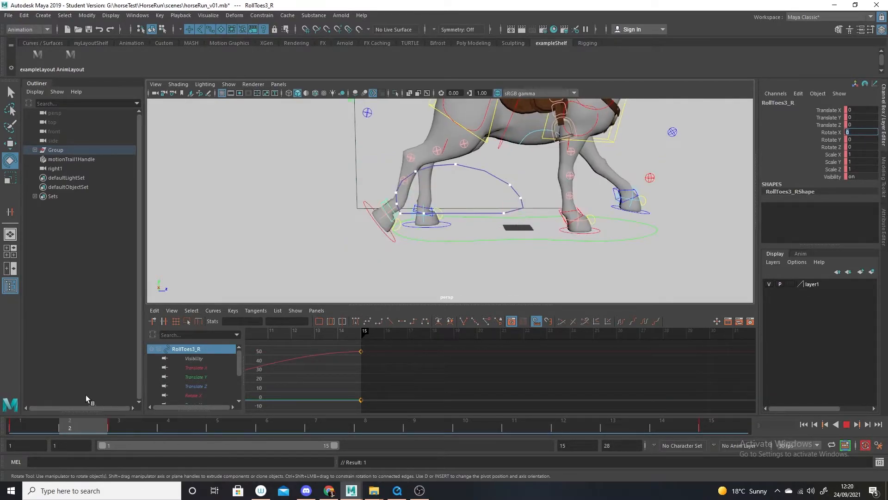
pyautogui.click(622, 426)
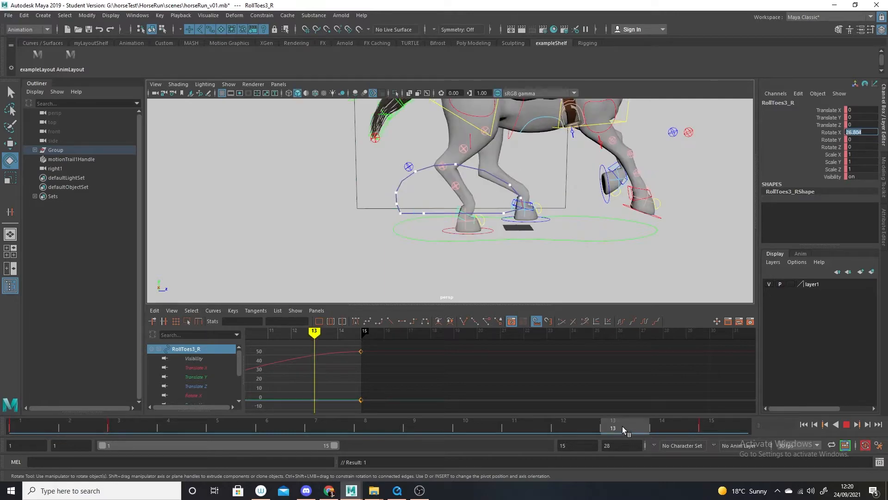
pyautogui.write('s')
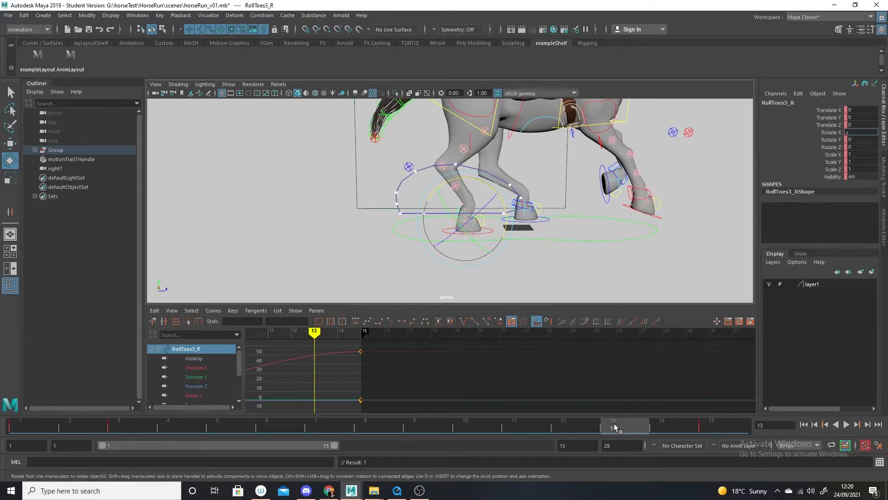
pyautogui.press('Return')
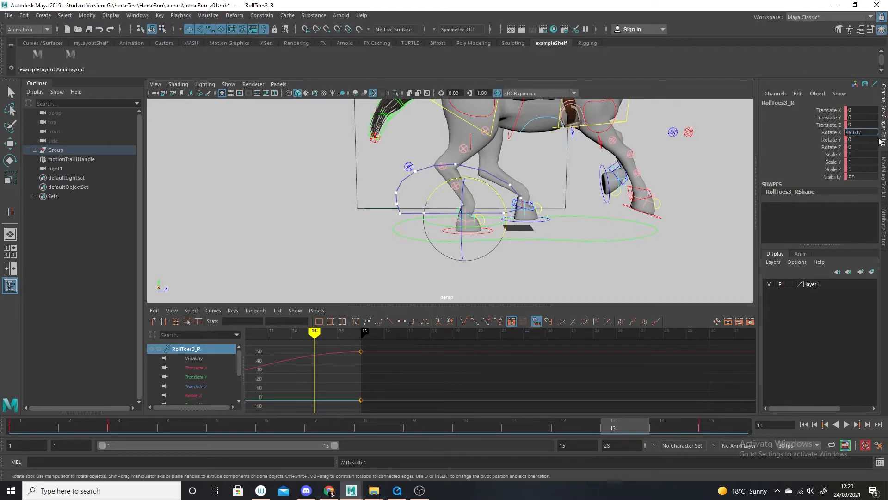
pyautogui.write('0')
pyautogui.press('Return')
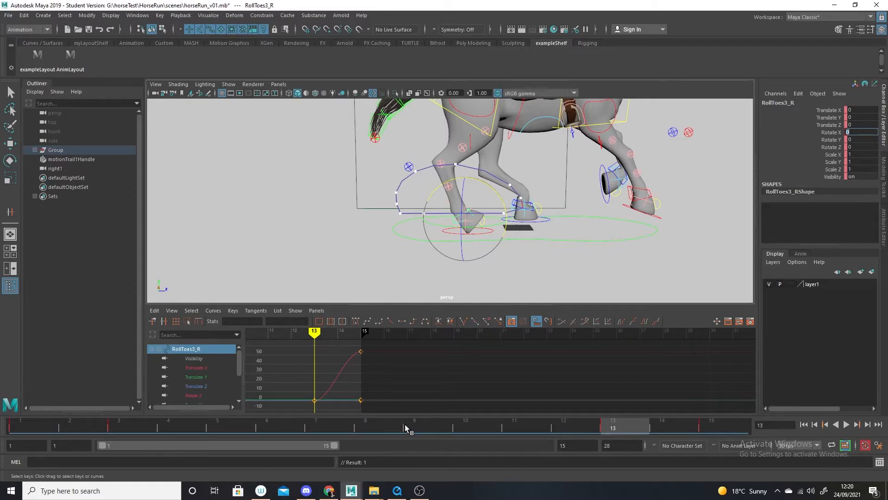
pyautogui.click(24, 16)
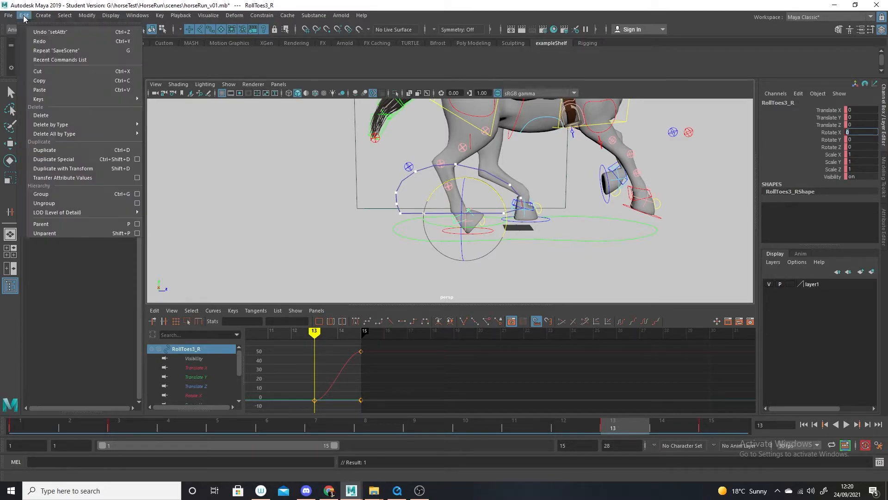
pyautogui.click(37, 32)
# Reselect the RollToes3_R control and set its Rotate X to 0 at frame 13.
pyautogui.click(836, 133)
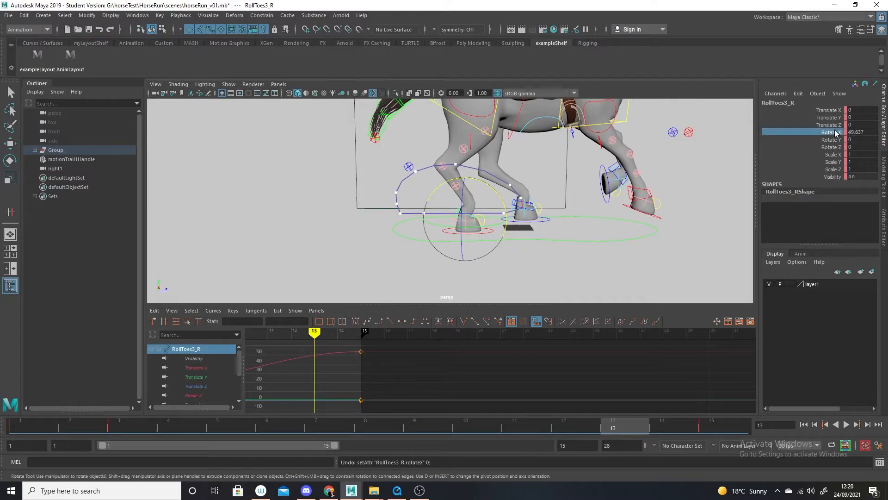
pyautogui.click(520, 280)
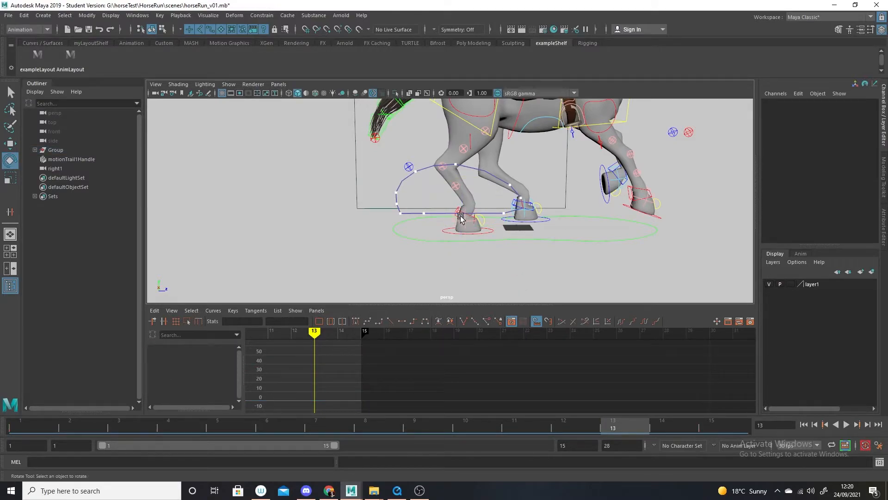
pyautogui.click(461, 218)
pyautogui.click(856, 132)
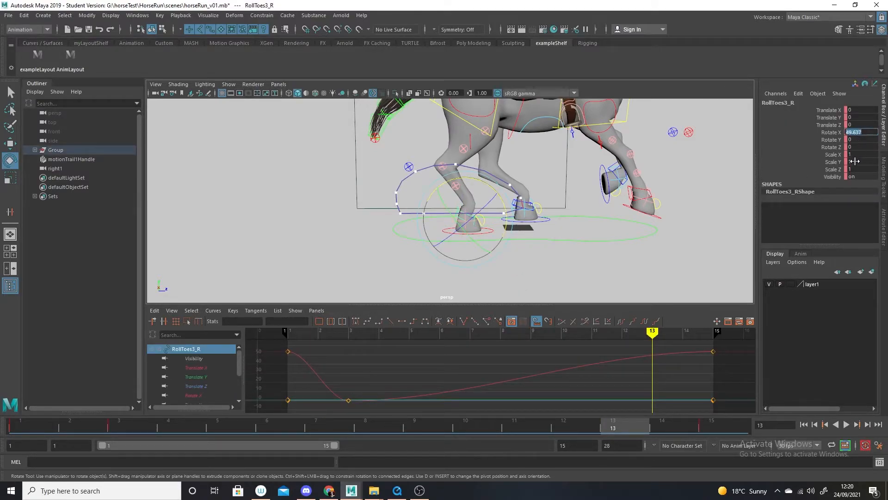
pyautogui.press('Return')
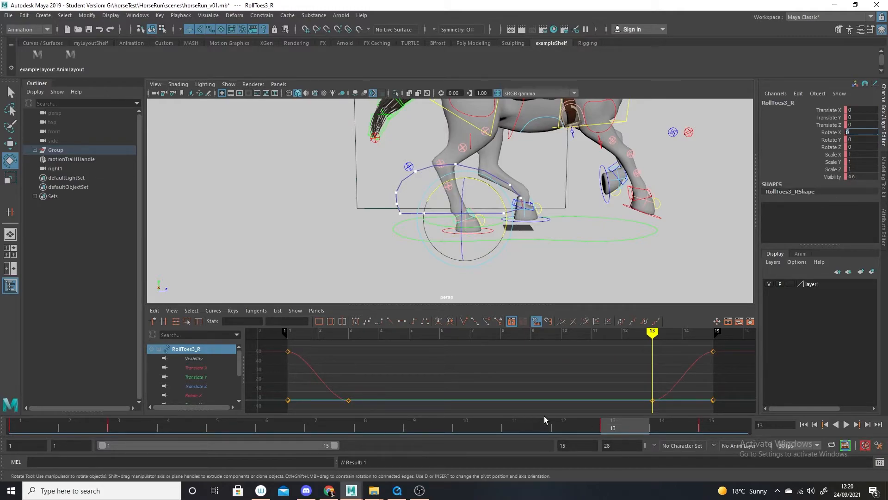
# Scrub through the cycle to review the toe roll with the whole horse in view.
pyautogui.click(580, 431)
pyautogui.moveTo(580, 431); pyautogui.dragTo(2, 352)
pyautogui.keyDown('alt'); pyautogui.moveTo(554, 273); pyautogui.dragTo(428, 222, button='right'); pyautogui.keyUp('alt')
pyautogui.keyDown('alt'); pyautogui.moveTo(428, 222); pyautogui.dragTo(420, 247, button='middle'); pyautogui.keyUp('alt')
pyautogui.keyDown('alt'); pyautogui.moveTo(420, 246); pyautogui.dragTo(436, 236, button='right'); pyautogui.keyUp('alt')
pyautogui.keyDown('alt'); pyautogui.moveTo(531, 236); pyautogui.dragTo(537, 271, button='right'); pyautogui.keyUp('alt')
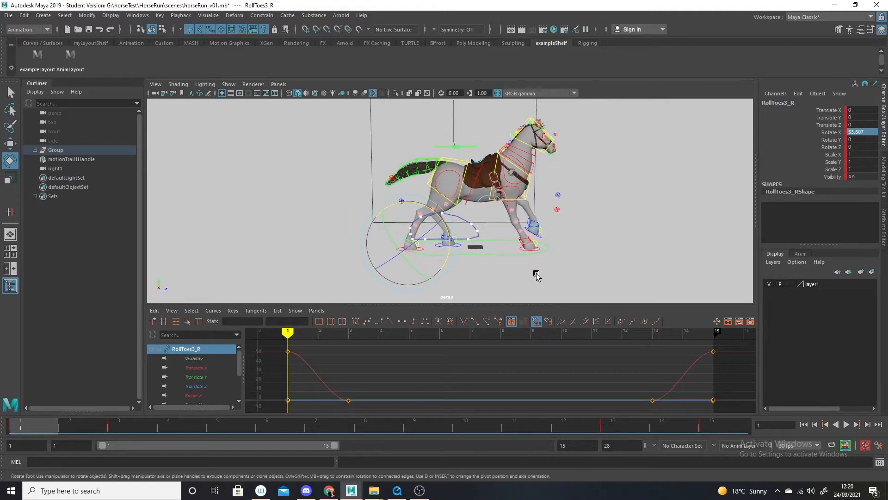
pyautogui.moveTo(314, 419); pyautogui.dragTo(4, 409)
# Limit the viewport display to NURBS curves only and select all of the horse rig's controls.
pyautogui.click(440, 246)
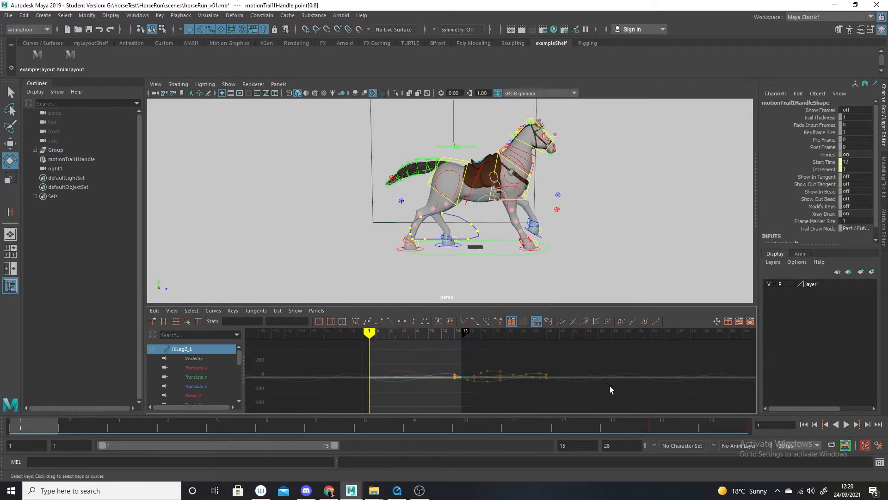
pyautogui.press('f')
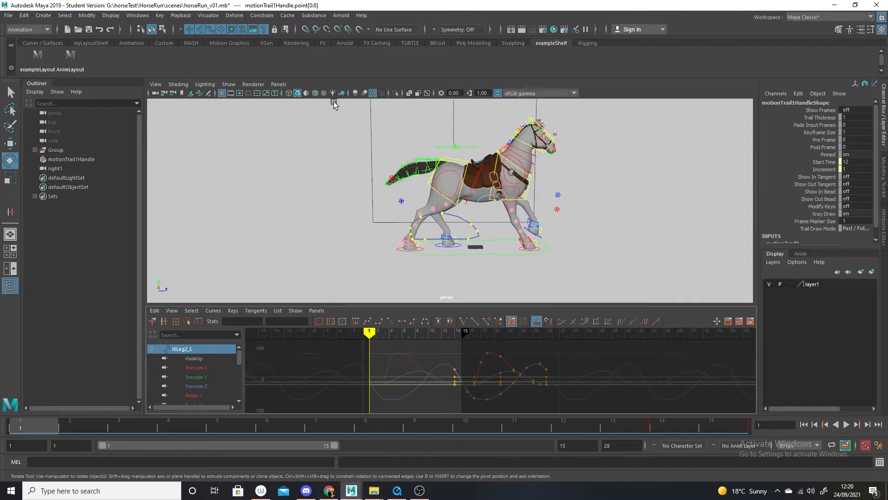
pyautogui.click(229, 84)
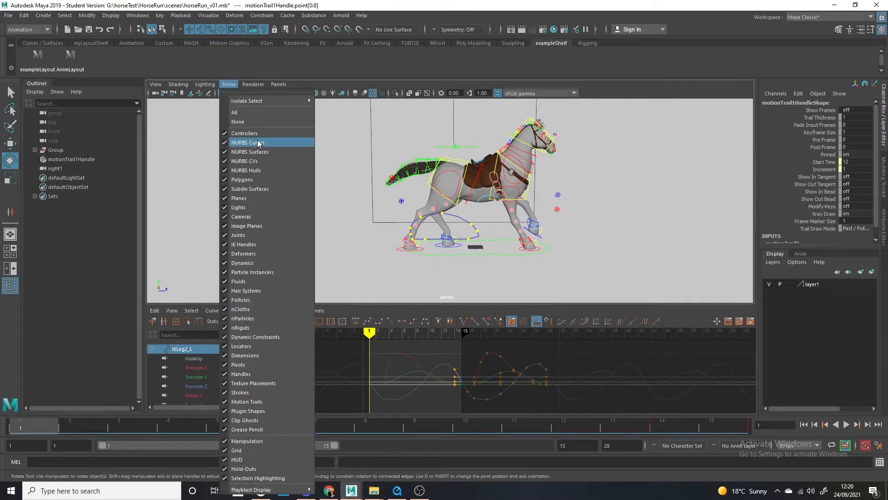
pyautogui.click(228, 85)
pyautogui.click(229, 84)
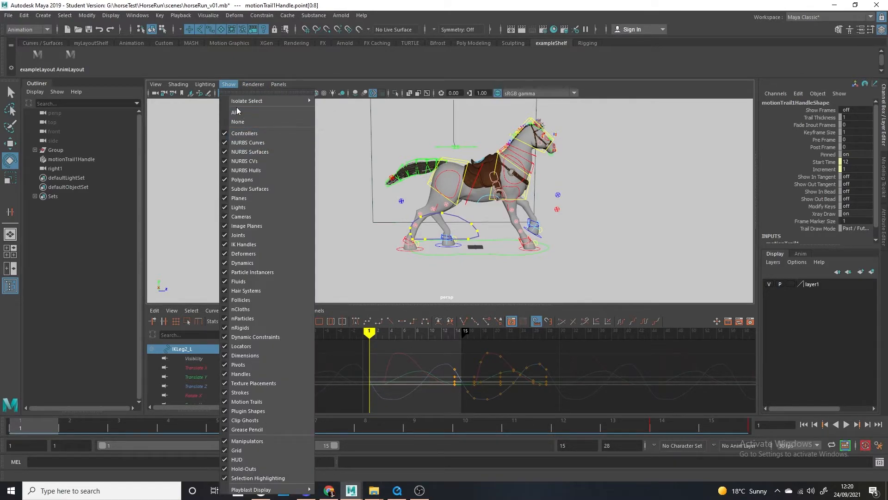
pyautogui.click(238, 121)
pyautogui.click(229, 84)
pyautogui.click(247, 143)
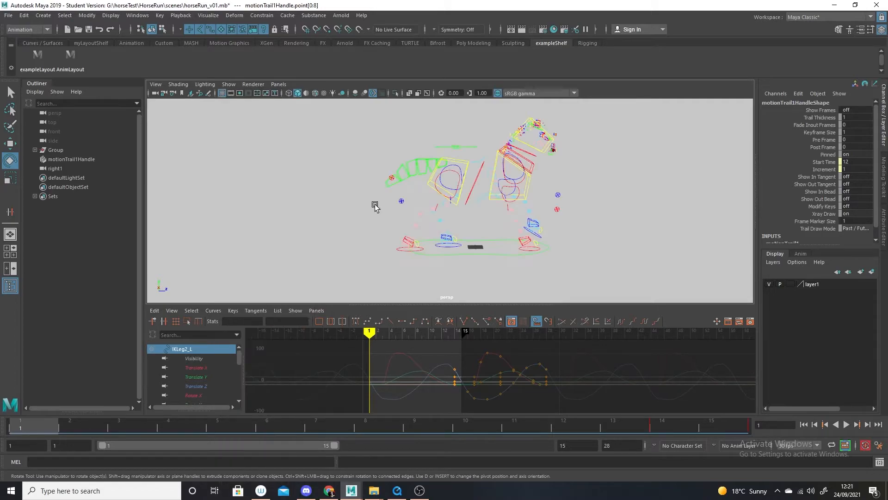
pyautogui.click(536, 167)
pyautogui.scroll(-3, 560, 376)
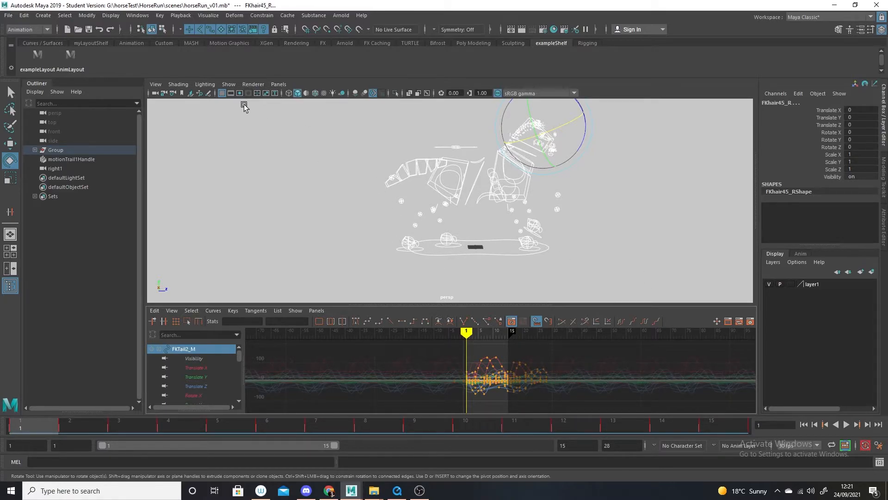
# Display polygons in the viewport alongside the NURBS curves and clear the selection.
pyautogui.click(228, 83)
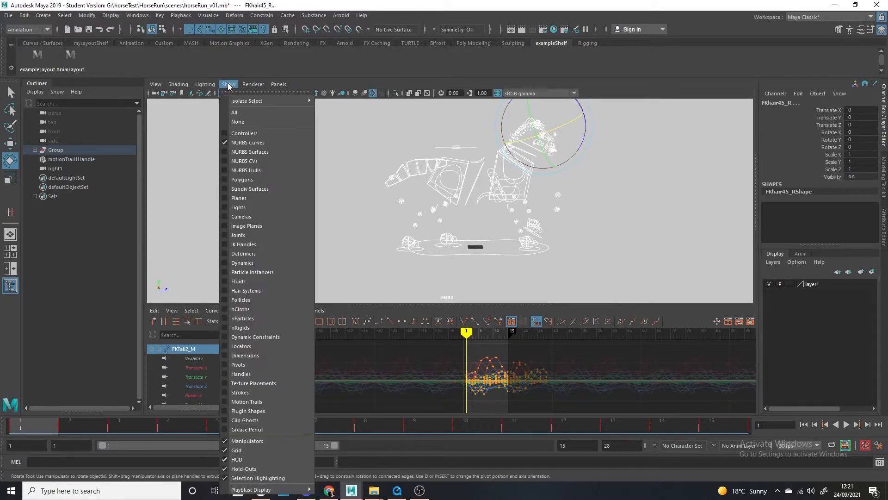
pyautogui.click(273, 179)
pyautogui.click(626, 211)
pyautogui.keyDown('alt'); pyautogui.moveTo(615, 272); pyautogui.dragTo(574, 267); pyautogui.keyUp('alt')
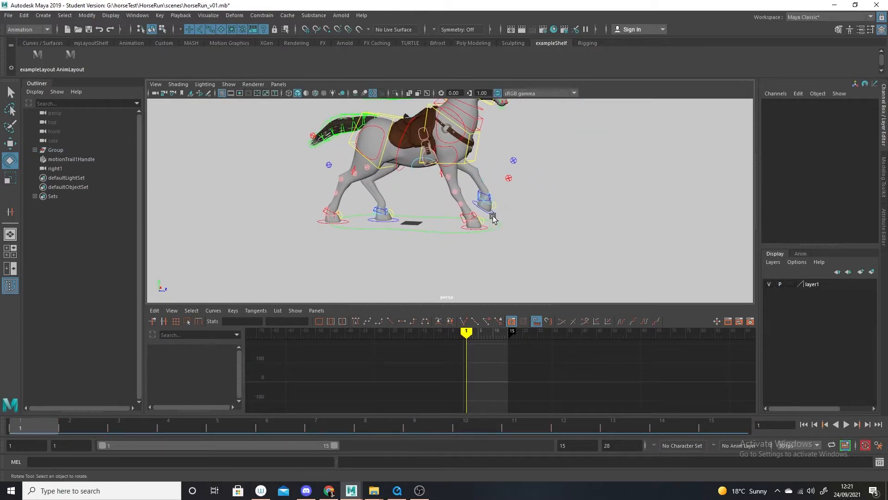
# Select the leg controls IKLeg1_L, IKLeg2_L and IKLeg2_R together with the Select tool.
pyautogui.click(493, 217)
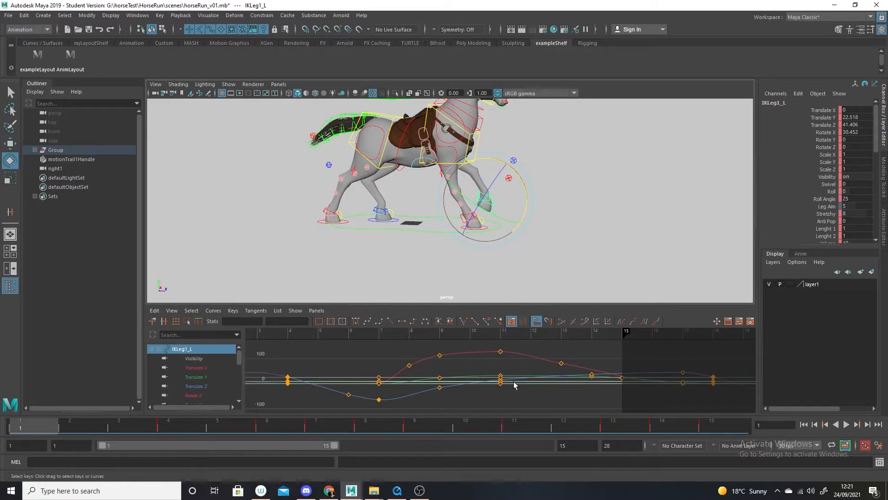
pyautogui.click(508, 266)
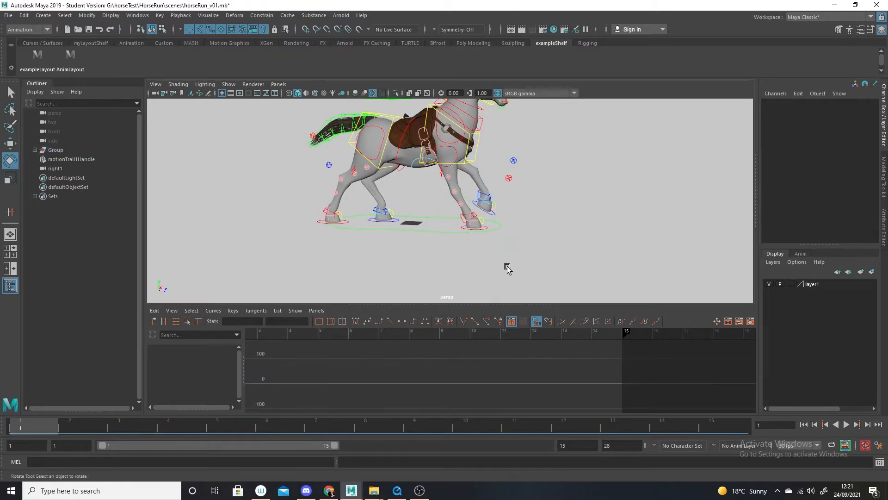
pyautogui.click(491, 215)
pyautogui.keyDown('alt'); pyautogui.moveTo(630, 389); pyautogui.dragTo(531, 387, button='right'); pyautogui.keyUp('alt')
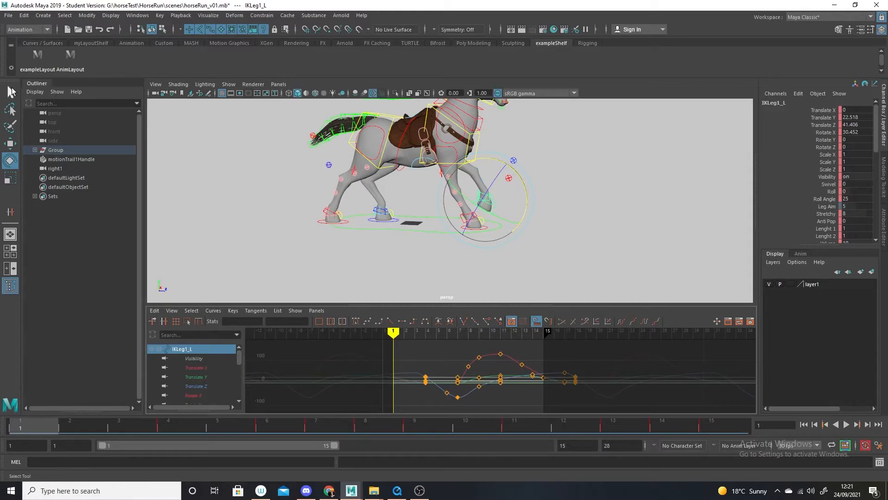
pyautogui.press('q')
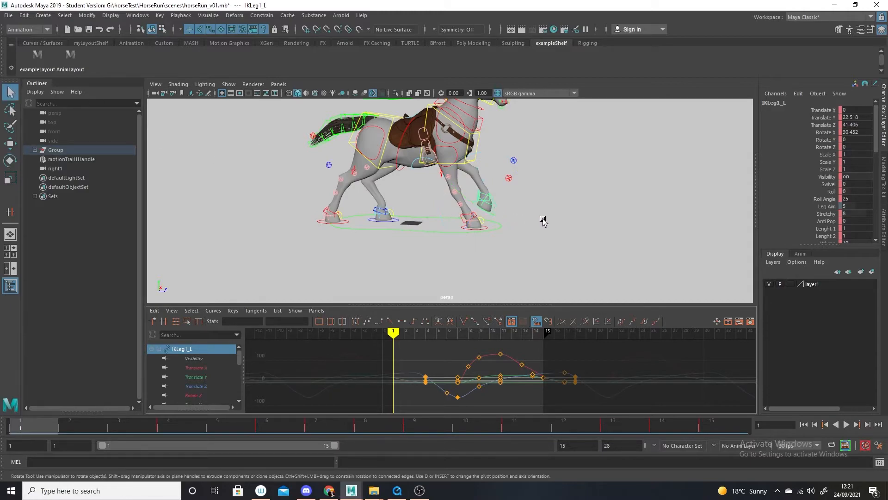
pyautogui.keyDown('shift'); pyautogui.click(372, 222); pyautogui.keyUp('shift')
pyautogui.keyDown('shift'); pyautogui.click(323, 224); pyautogui.keyUp('shift')
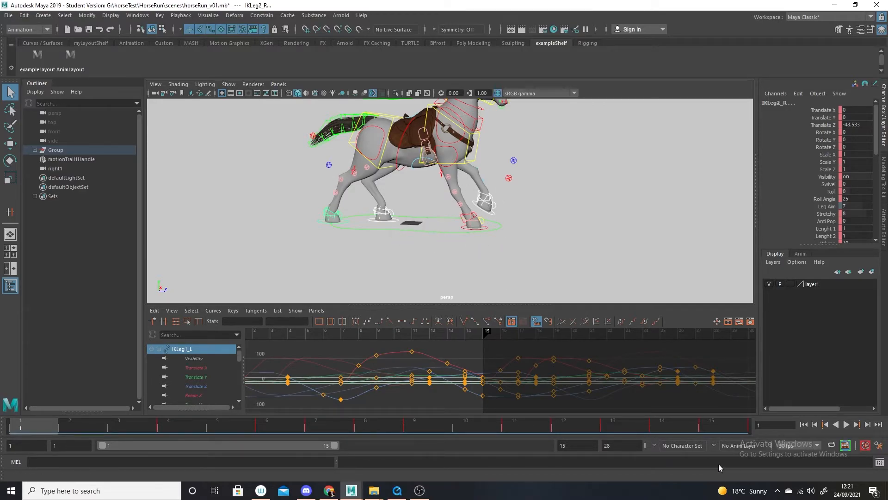
# Save the scene horseRun_v01.mb, accepting the student version notice.
pyautogui.click(8, 15)
pyautogui.click(35, 55)
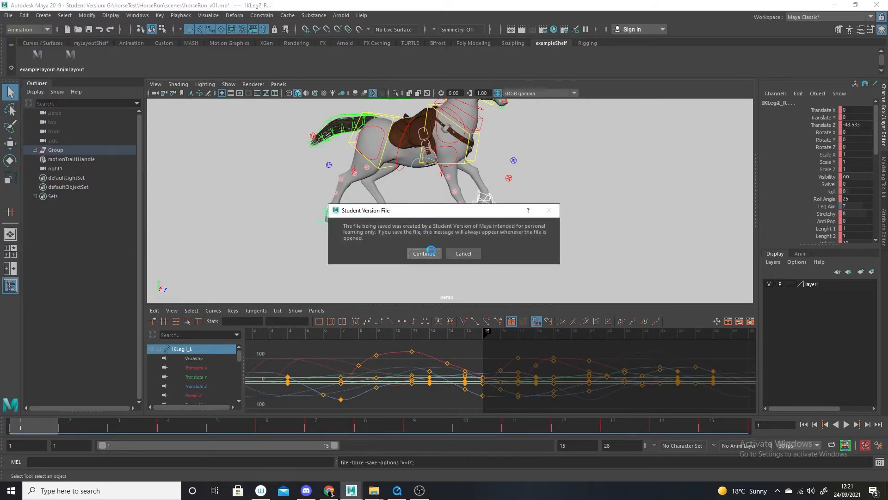
pyautogui.click(424, 253)
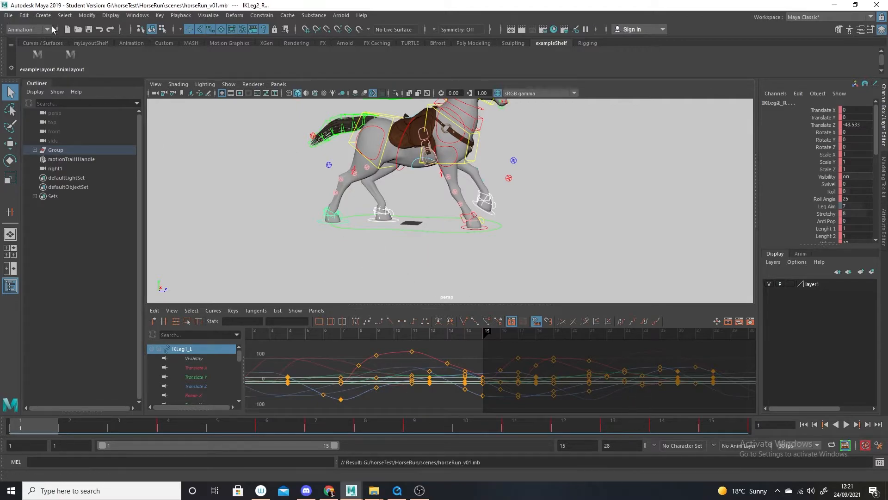
# Bake the selected leg controls' keyable channels with Bake Simulation, using the Time Slider range, BaseAnimation and a sample rate of 1.
pyautogui.click(24, 16)
pyautogui.moveTo(89, 100)
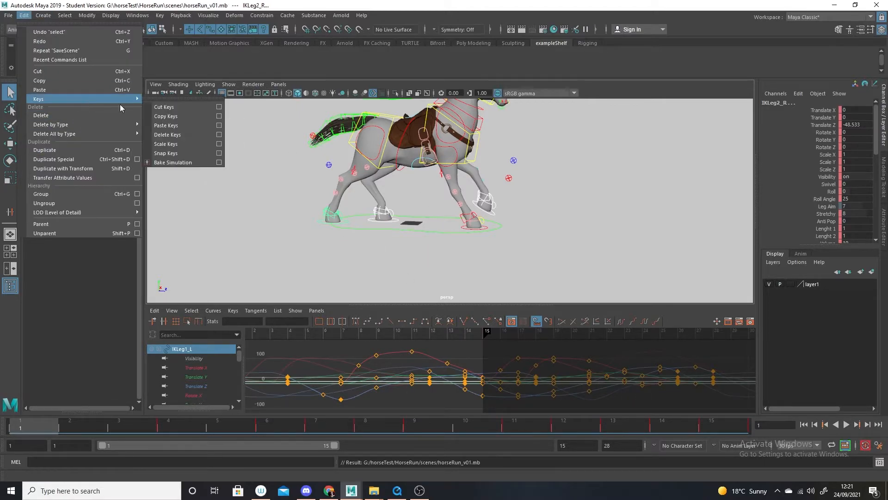
pyautogui.click(218, 163)
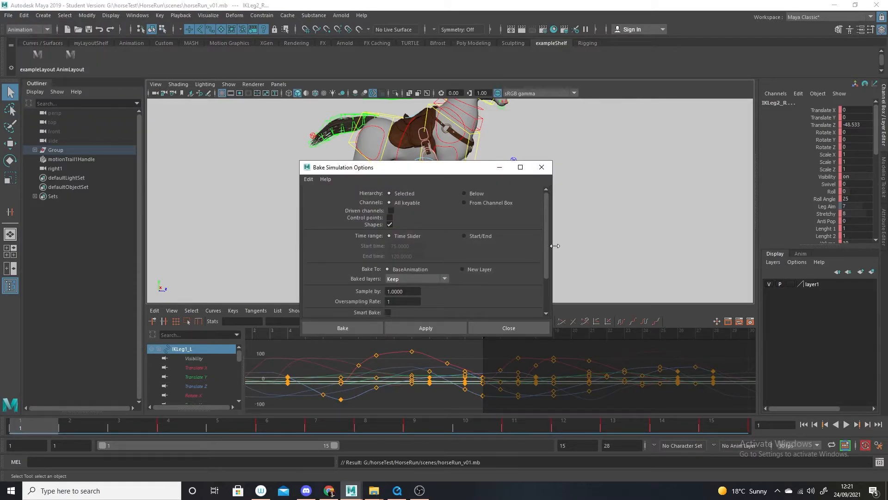
pyautogui.moveTo(548, 234); pyautogui.dragTo(549, 279)
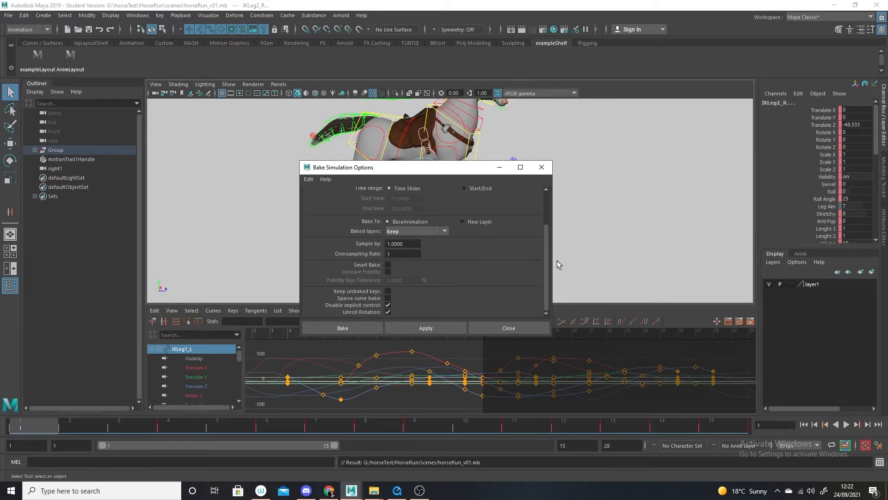
pyautogui.moveTo(547, 258); pyautogui.dragTo(551, 224)
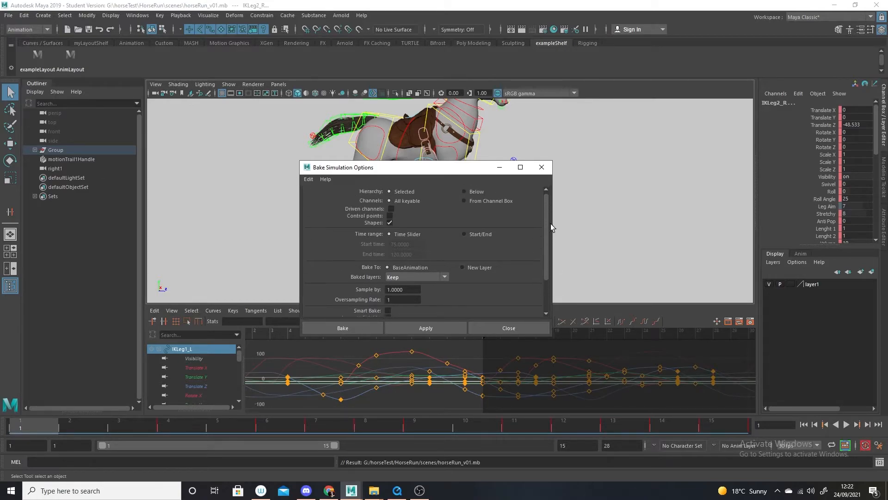
pyautogui.click(352, 330)
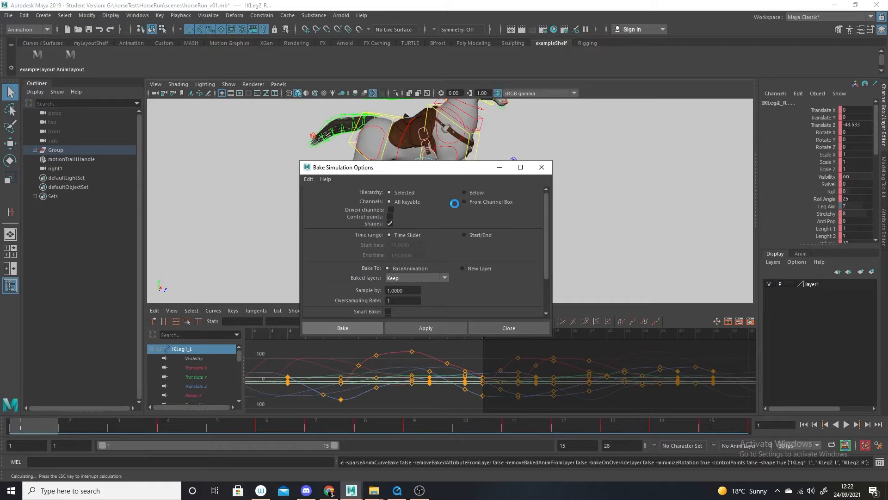
pyautogui.click(420, 492)
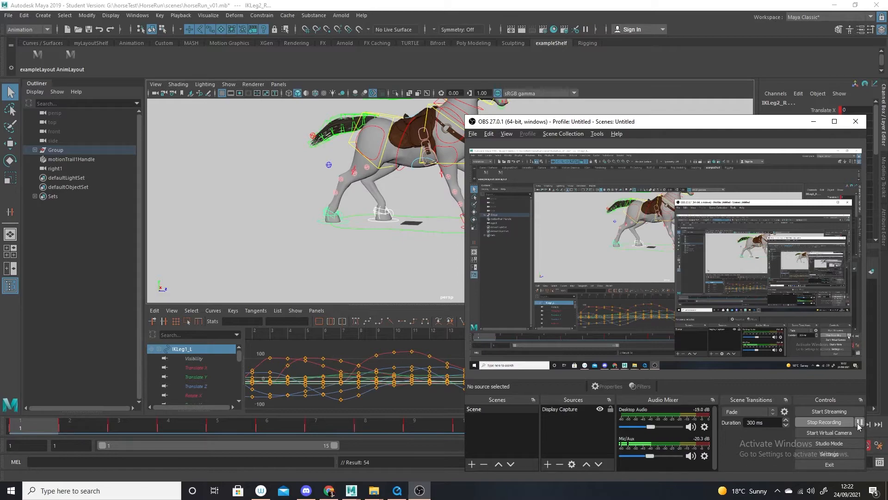
# Play back the run cycle to check the motion of the baked leg controls.
pyautogui.click(816, 124)
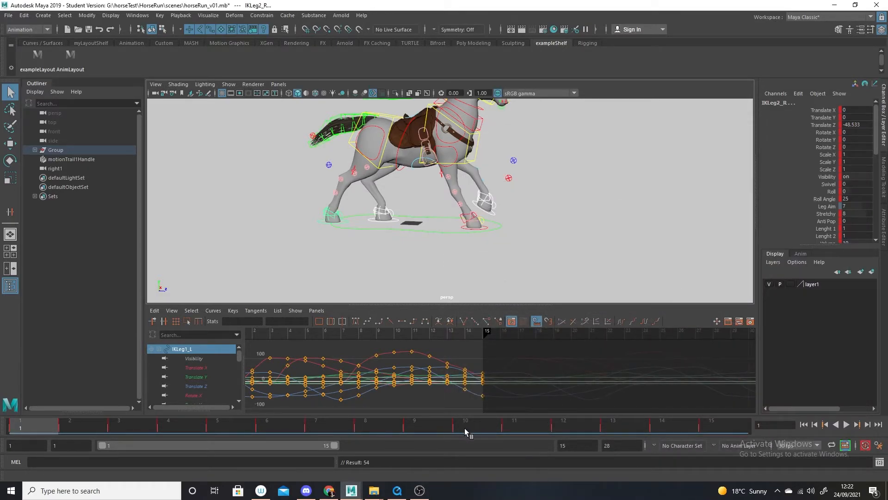
pyautogui.hotkey('alt', 'v')
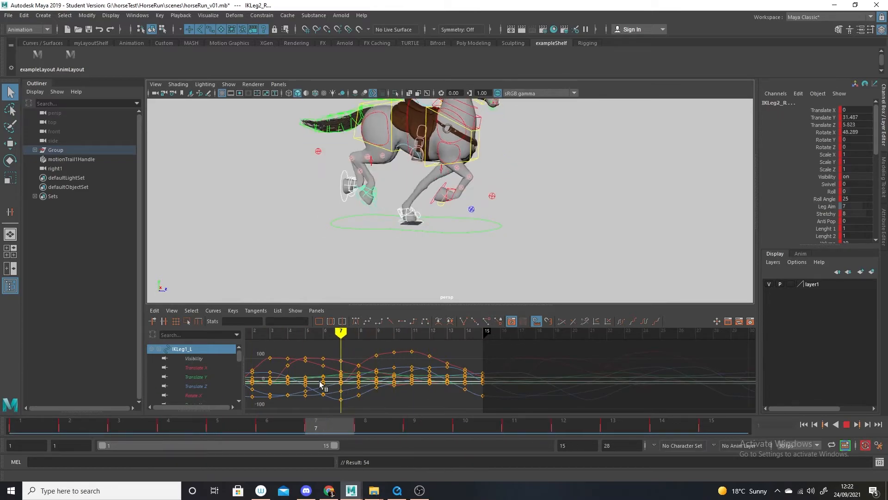
pyautogui.hotkey('alt', 'v')
pyautogui.keyDown('alt'); pyautogui.moveTo(539, 265); pyautogui.dragTo(489, 231, button='right'); pyautogui.keyUp('alt')
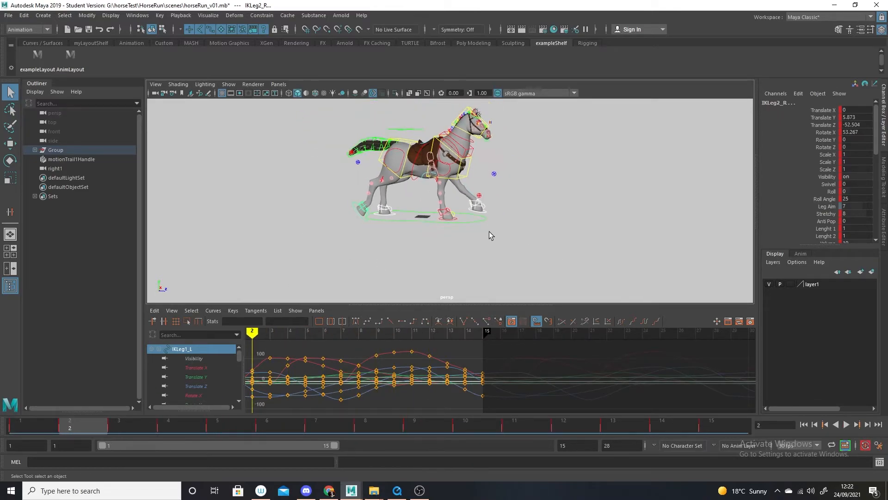
pyautogui.keyDown('alt'); pyautogui.moveTo(489, 232); pyautogui.dragTo(497, 261, button='middle'); pyautogui.keyUp('alt')
# Select all of the horse rig's controls and play back the 15-frame cycle to check how it loops.
pyautogui.moveTo(550, 137); pyautogui.dragTo(370, 224)
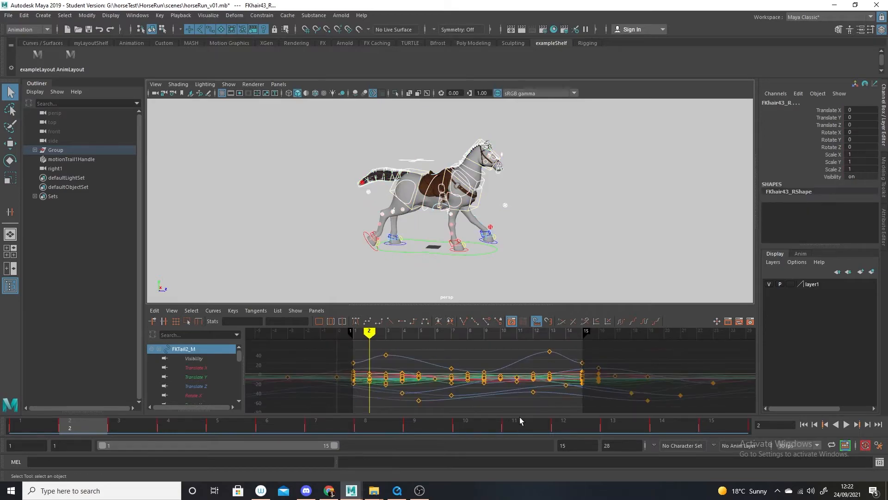
pyautogui.moveTo(541, 184); pyautogui.dragTo(413, 281)
pyautogui.hotkey('alt', 'v')
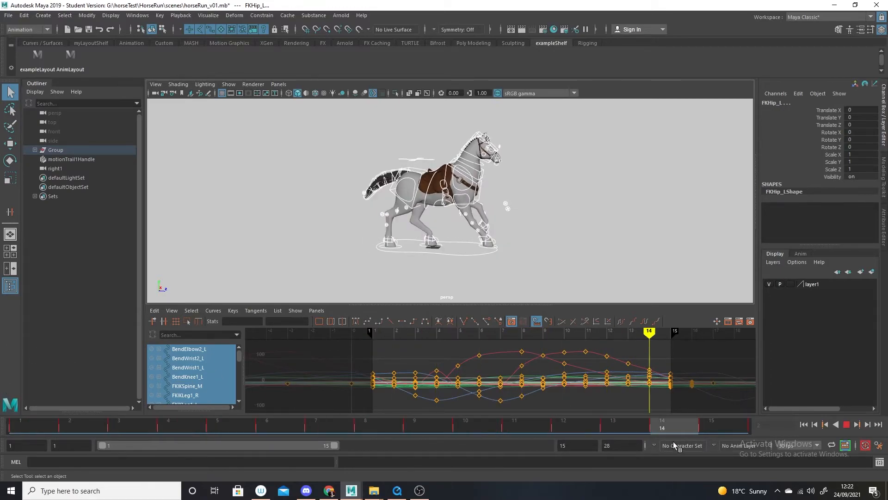
pyautogui.hotkey('alt', 'v')
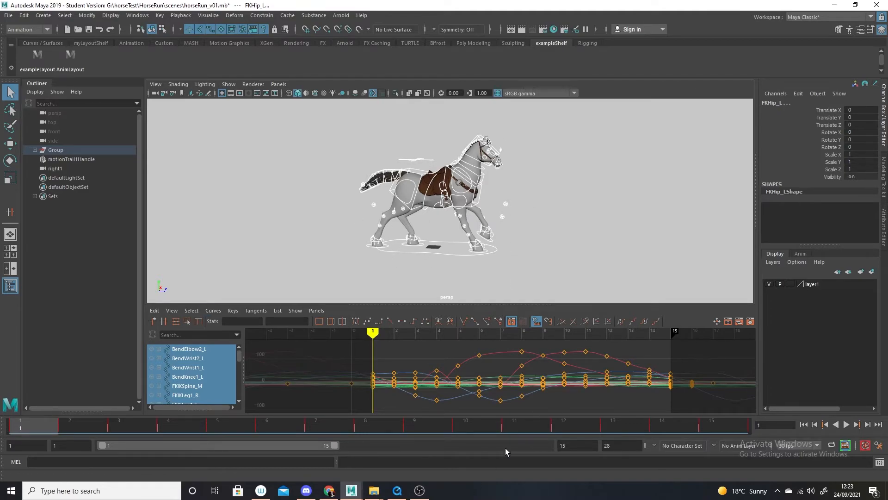
pyautogui.hotkey('alt', 'v')
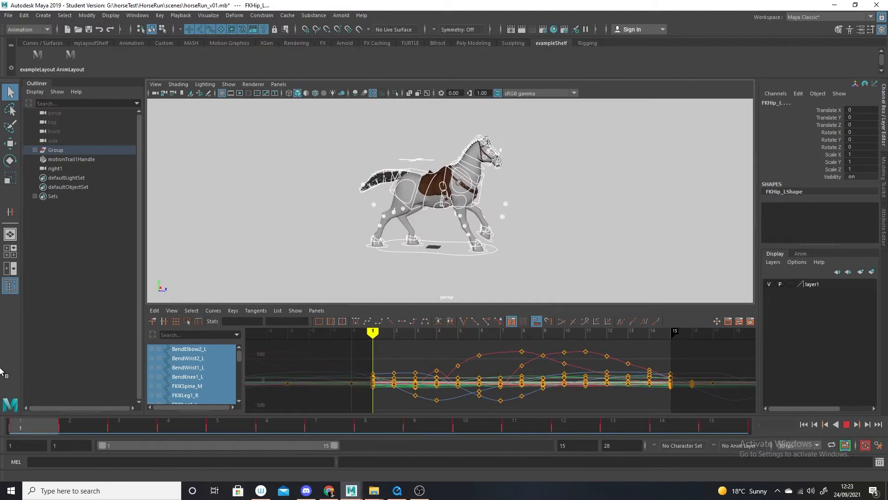
pyautogui.hotkey('alt', 'v')
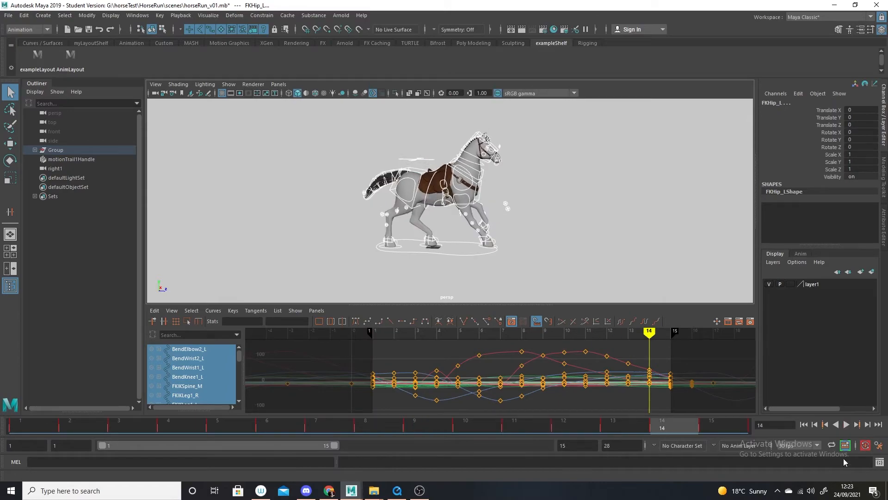
# Select the horse's Main control and set a key on it at frame 1.
pyautogui.click(478, 266)
pyautogui.click(466, 254)
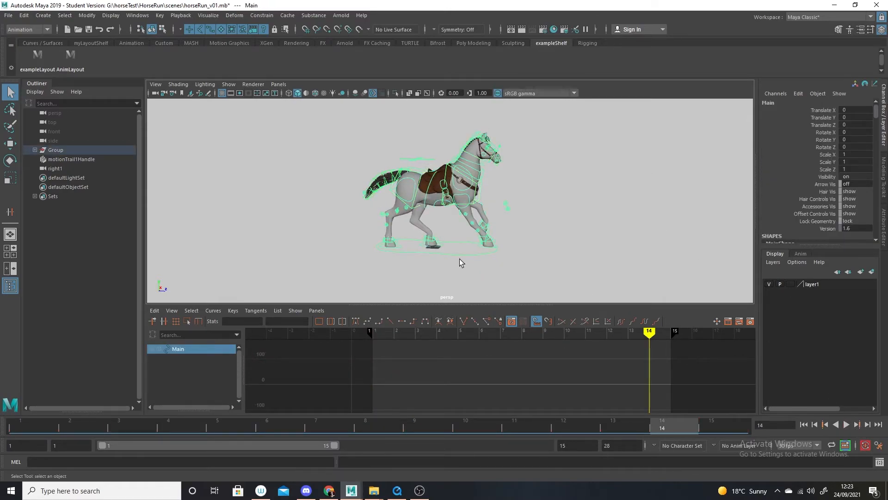
pyautogui.click(28, 422)
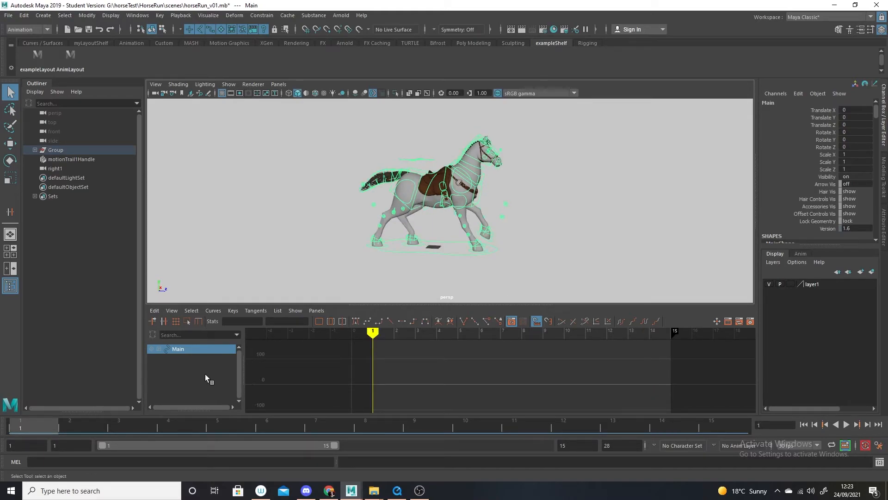
pyautogui.press('s')
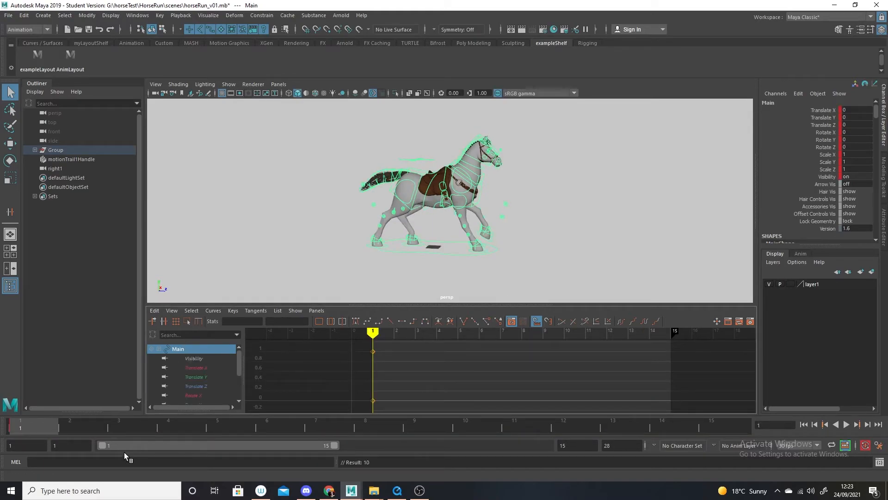
# Try moving the Main control about 133 units forward along Z at frame 1, and undo the move.
pyautogui.click(823, 126)
pyautogui.press('w')
pyautogui.moveTo(476, 248); pyautogui.dragTo(534, 274)
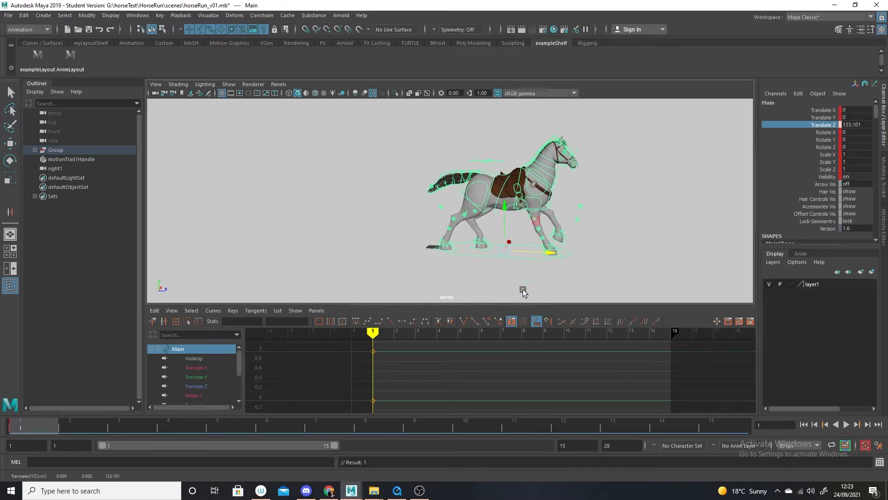
pyautogui.click(197, 386)
pyautogui.press('f')
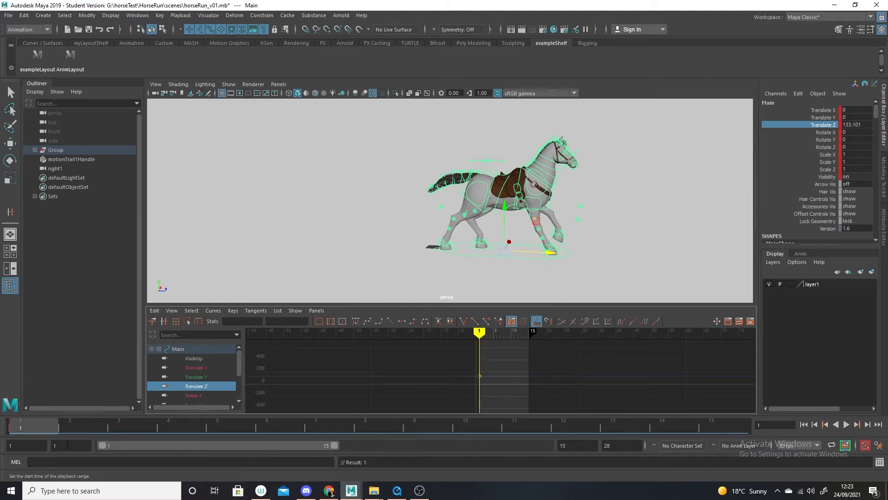
pyautogui.hotkey('ctrl', 'z')
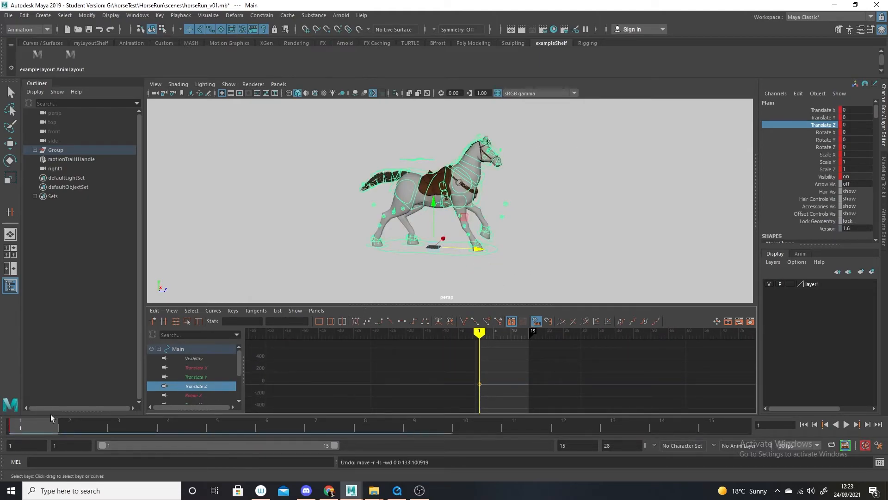
# At frame 7, move the Main control forward to a Translate Z of about 110.6 and key it.
pyautogui.click(338, 428)
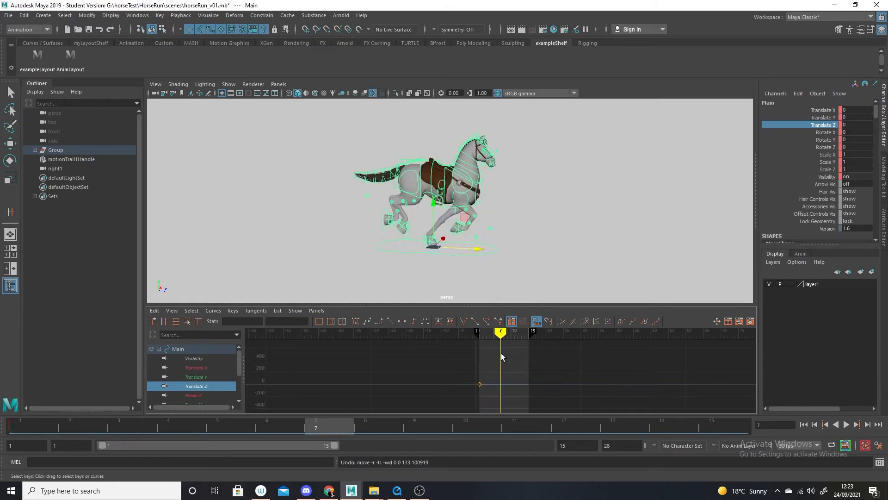
pyautogui.moveTo(487, 250); pyautogui.dragTo(542, 254)
pyautogui.press('s')
# Give the Main control's Translate Z keys linear tangents and set the curve's pre- and post-infinity to cycle with offset.
pyautogui.scroll(5, 521, 361)
pyautogui.moveTo(524, 355); pyautogui.dragTo(431, 395)
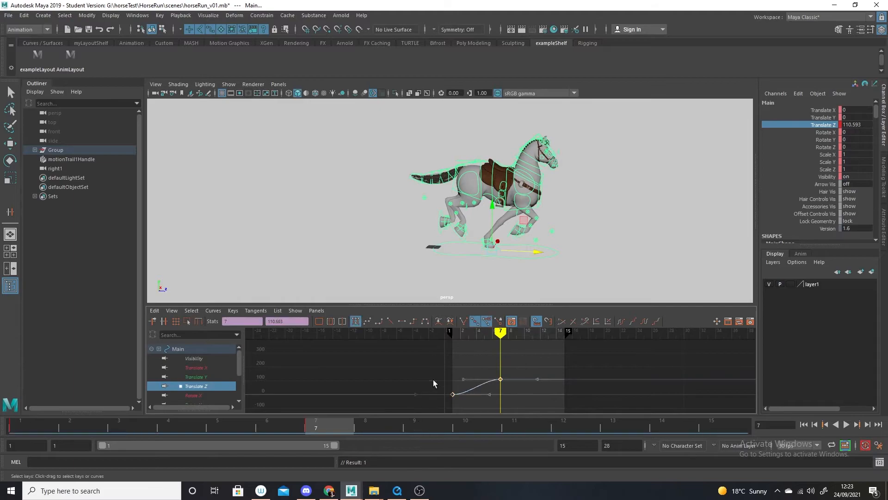
pyautogui.click(393, 323)
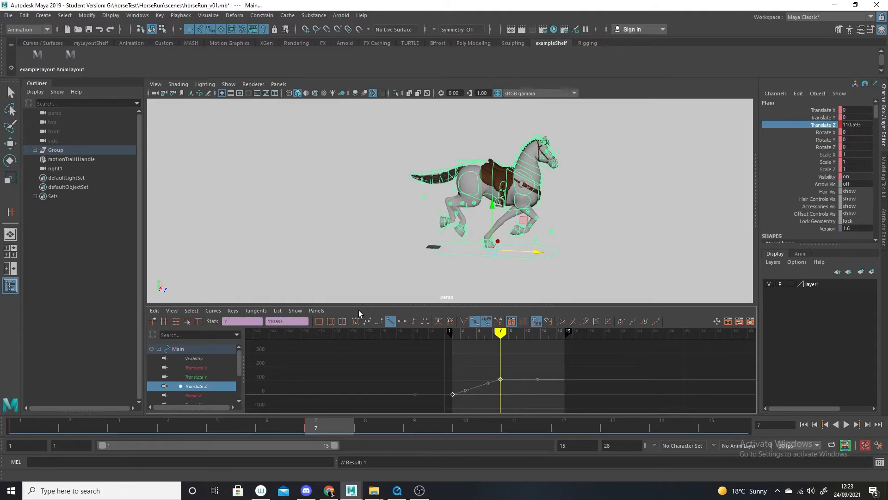
pyautogui.click(655, 321)
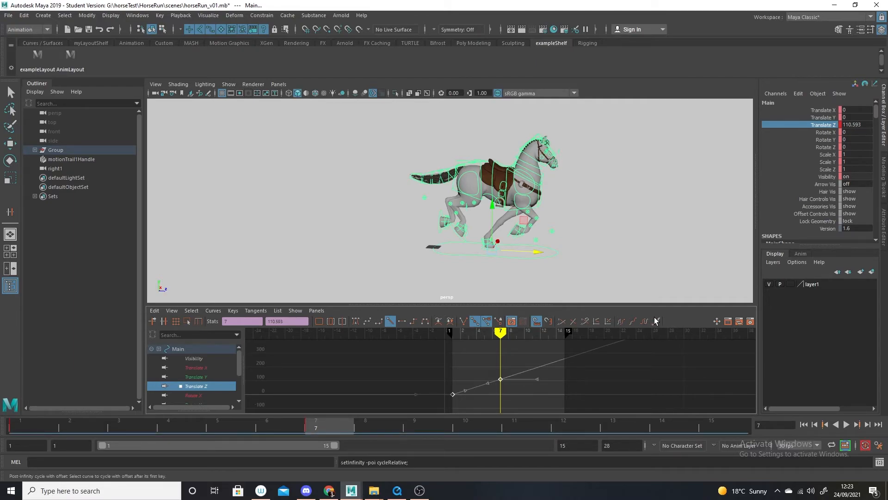
pyautogui.click(633, 321)
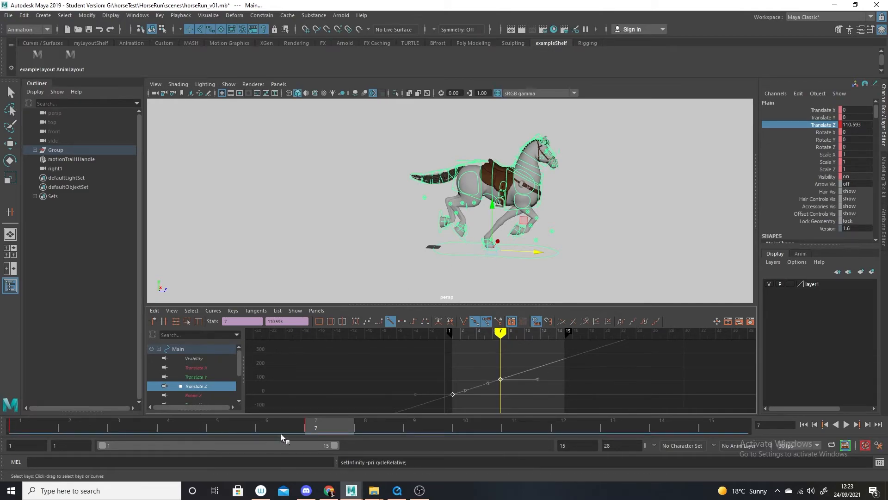
# Switch to the animLayout arrangement and frame the horse's hooves in the side view.
pyautogui.moveTo(266, 428); pyautogui.dragTo(193, 426)
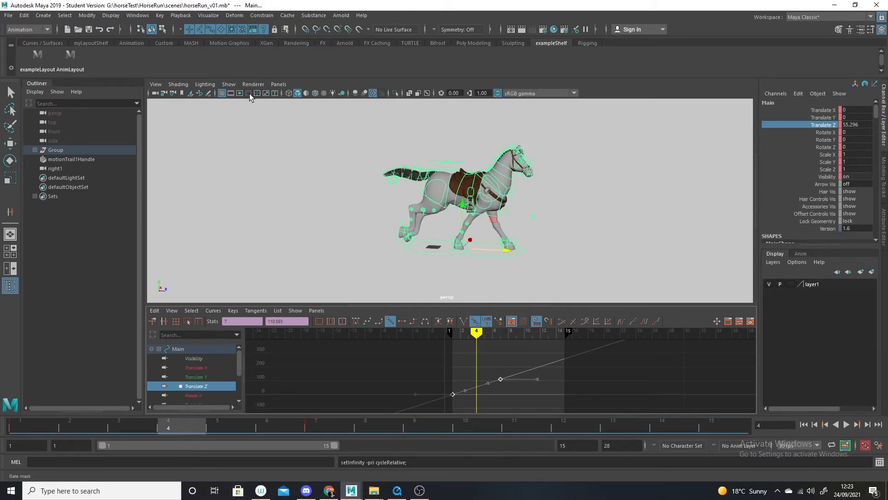
pyautogui.click(70, 54)
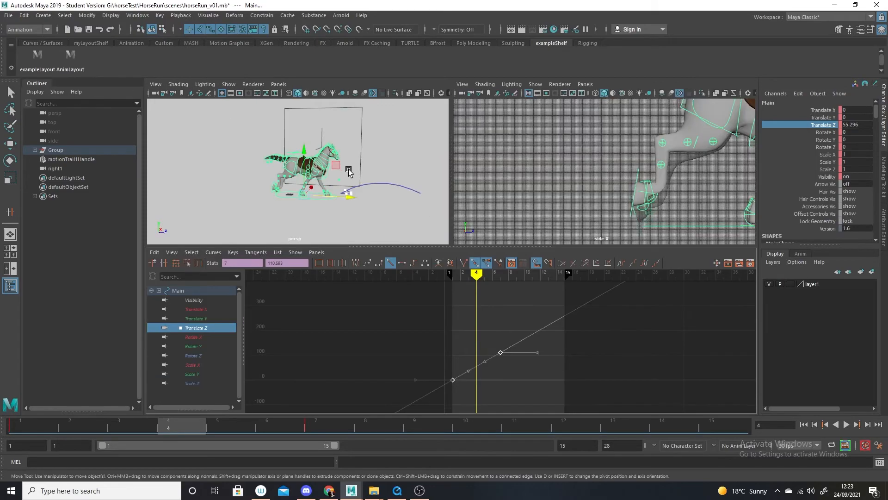
pyautogui.scroll(3, 581, 193)
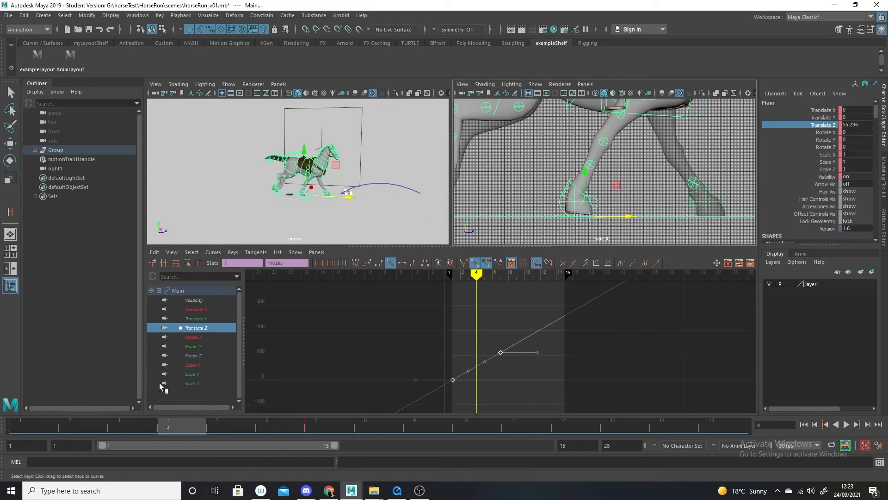
# Raise the Main control's Translate Z key at frame 7 to about 189, scrubbing to compare the planted hoof's position.
pyautogui.moveTo(183, 436)
pyautogui.mouseDown()
pyautogui.moveTo(146, 422)
pyautogui.moveTo(223, 432)
pyautogui.moveTo(181, 431)
pyautogui.mouseUp()
pyautogui.keyDown('alt'); pyautogui.moveTo(543, 364); pyautogui.dragTo(551, 374, button='middle'); pyautogui.keyUp('alt')
pyautogui.moveTo(522, 333); pyautogui.dragTo(497, 377)
pyautogui.keyDown('shift'); pyautogui.moveTo(502, 380); pyautogui.dragTo(501, 367, button='middle'); pyautogui.keyUp('shift')
pyautogui.moveTo(183, 423); pyautogui.dragTo(199, 434)
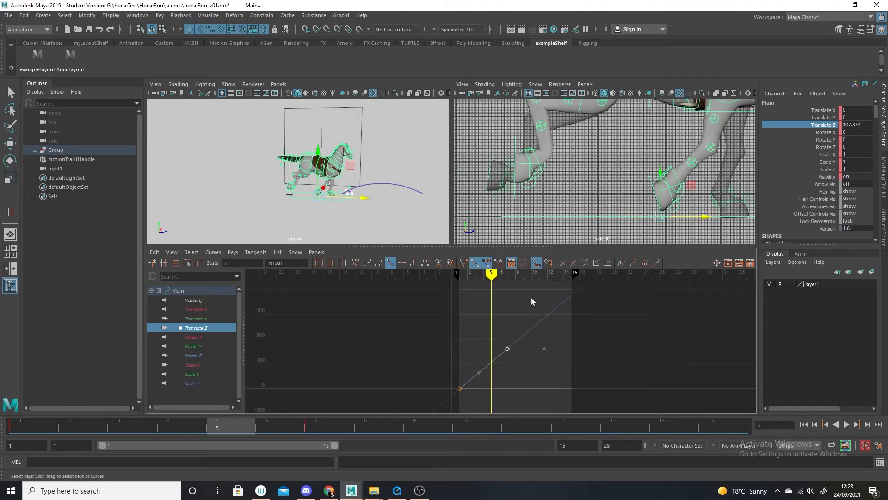
pyautogui.keyDown('shift'); pyautogui.moveTo(508, 359); pyautogui.dragTo(510, 349, button='middle'); pyautogui.keyUp('shift')
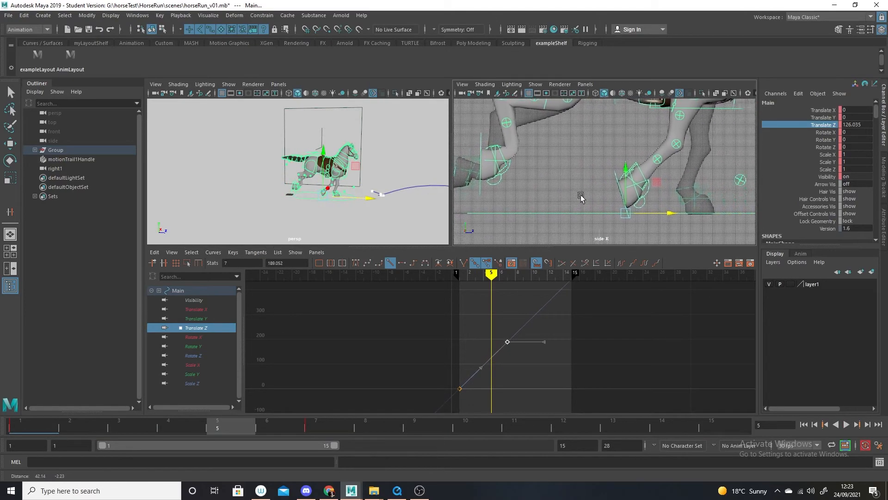
# Raise the Main control's Translate Z key at frame 7 further to about 219 and check the hoof contact by playback.
pyautogui.moveTo(251, 426)
pyautogui.mouseDown()
pyautogui.moveTo(274, 424)
pyautogui.moveTo(251, 428)
pyautogui.moveTo(258, 431)
pyautogui.mouseUp()
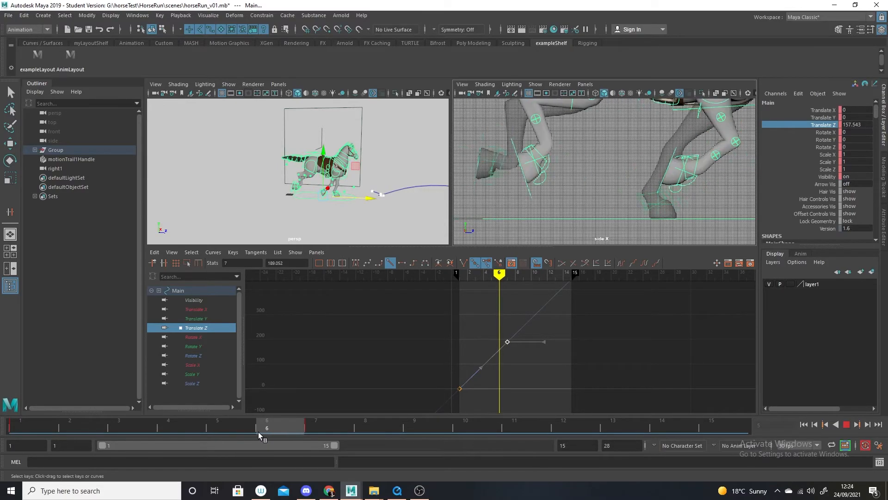
pyautogui.moveTo(532, 364); pyautogui.dragTo(532, 362, button='middle')
pyautogui.moveTo(276, 426)
pyautogui.mouseDown()
pyautogui.moveTo(244, 423)
pyautogui.moveTo(260, 423)
pyautogui.mouseUp()
pyautogui.middleClick(527, 354)
pyautogui.moveTo(526, 355); pyautogui.dragTo(527, 349, button='middle')
pyautogui.moveTo(268, 428); pyautogui.dragTo(218, 415)
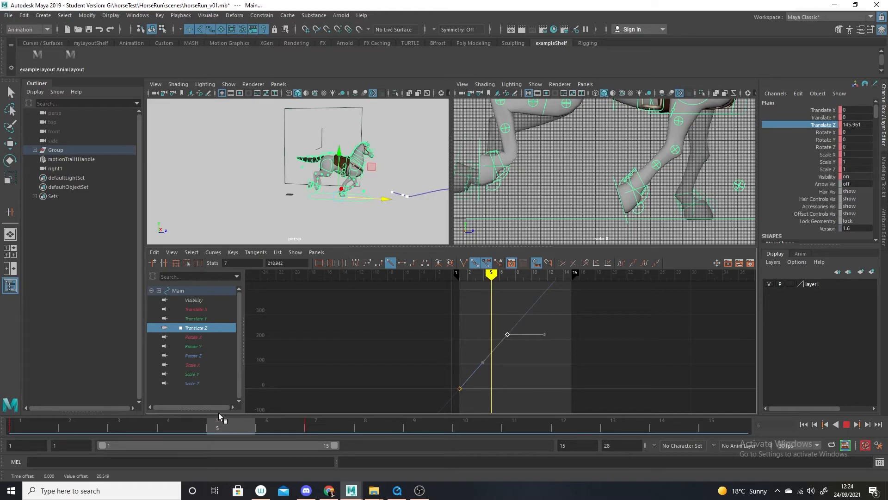
pyautogui.hotkey('alt', 'v')
pyautogui.hotkey('alt', 'v')
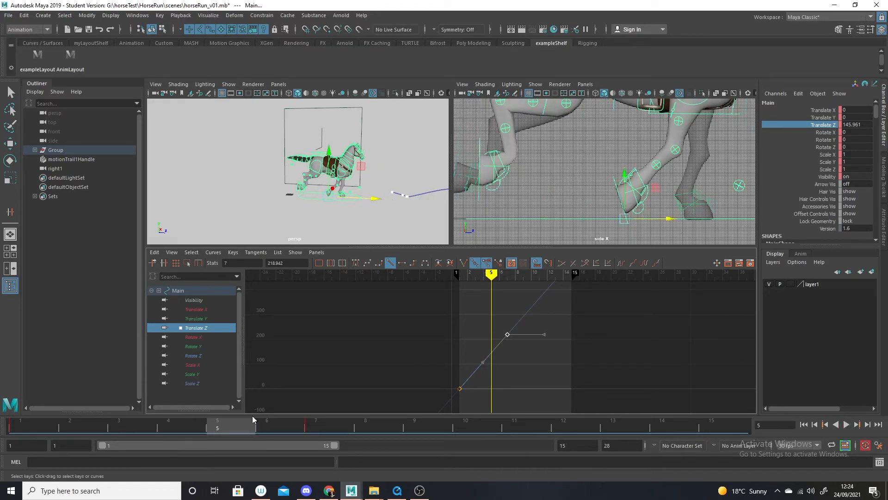
# Maximize the perspective view and limit its display to polygons and NURBS curves.
pyautogui.click(279, 84)
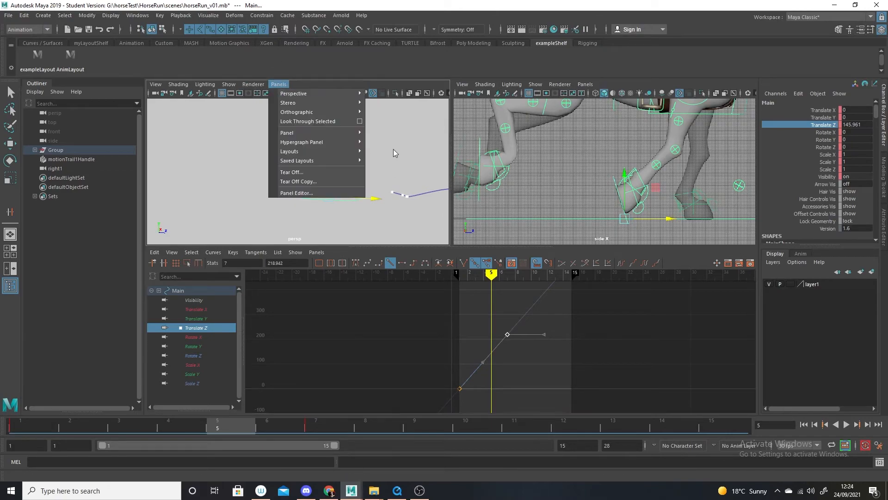
pyautogui.moveTo(316, 95)
pyautogui.click(410, 93)
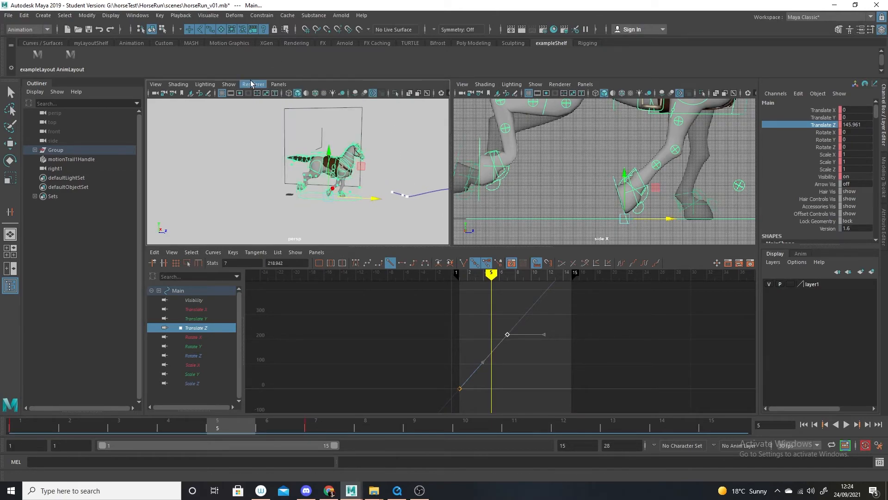
pyautogui.keyDown('alt'); pyautogui.moveTo(360, 182); pyautogui.dragTo(343, 191); pyautogui.keyUp('alt')
pyautogui.press('space')
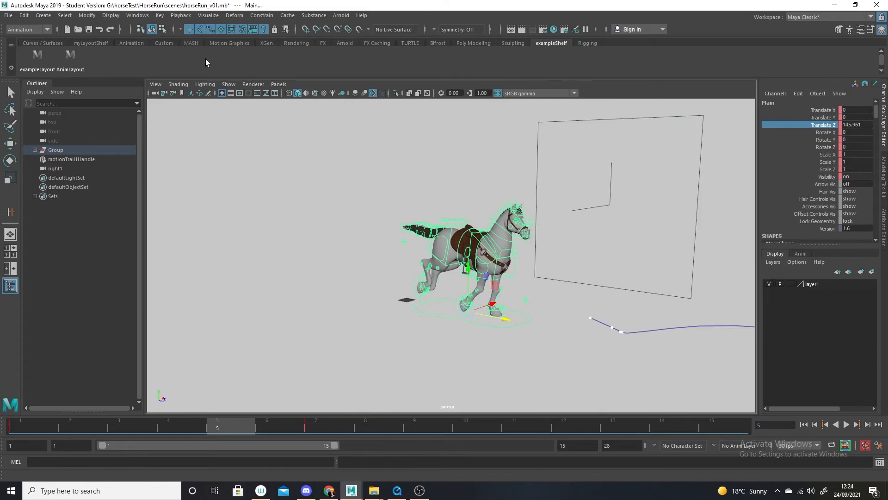
pyautogui.click(228, 85)
pyautogui.click(245, 121)
pyautogui.click(228, 84)
pyautogui.click(257, 179)
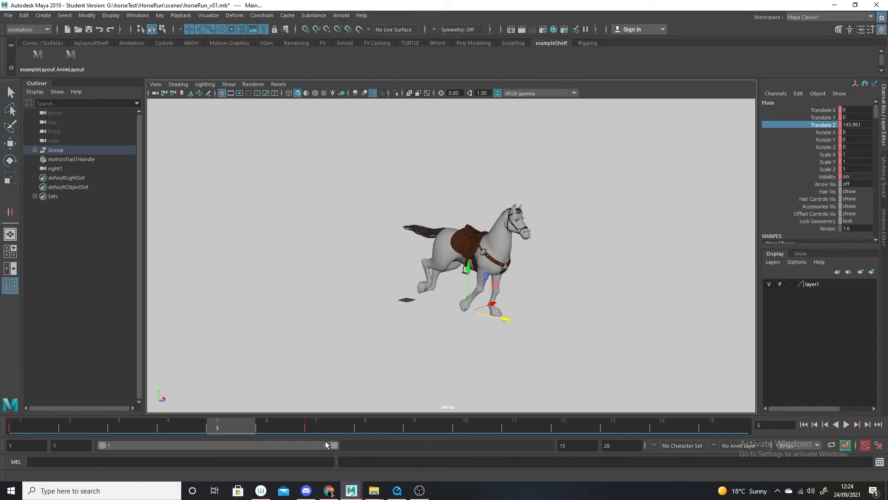
pyautogui.click(229, 84)
pyautogui.click(266, 145)
# Select all rig controls except Main and set the pre-infinity of all their animation curves to cycle.
pyautogui.moveTo(590, 220); pyautogui.dragTo(388, 317)
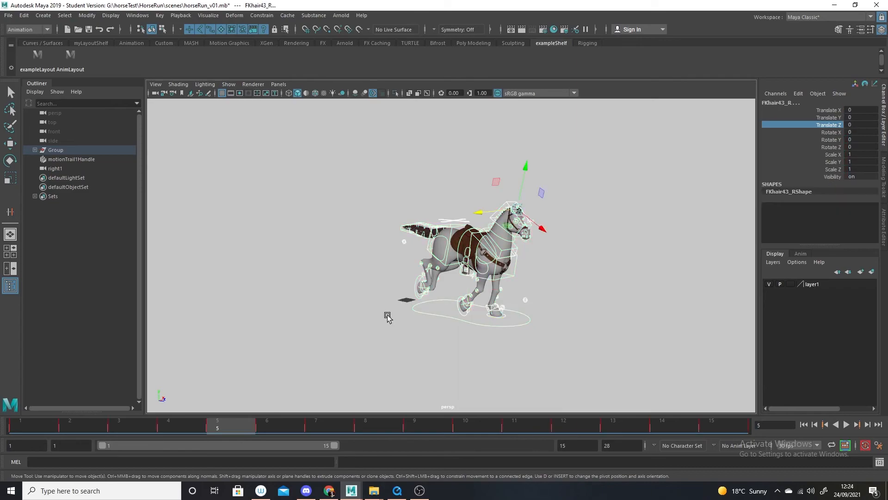
pyautogui.moveTo(433, 338); pyautogui.dragTo(446, 306)
pyautogui.press('space')
pyautogui.moveTo(668, 290); pyautogui.dragTo(280, 396)
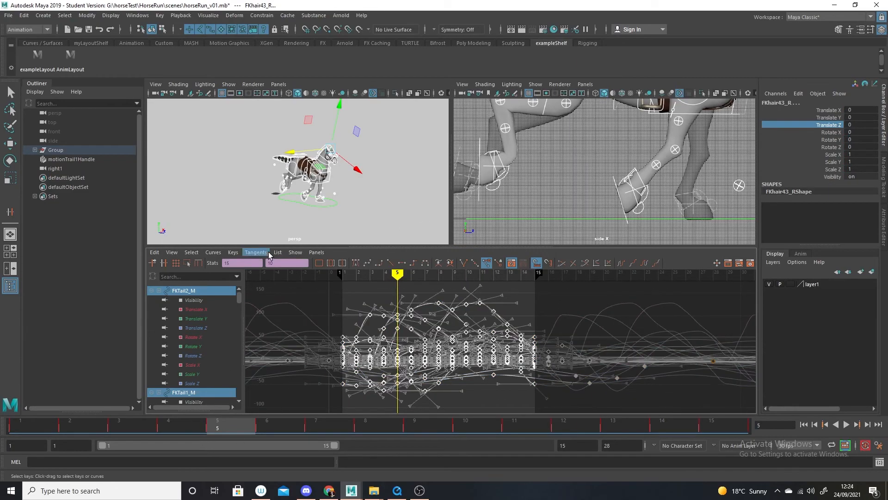
pyautogui.click(621, 263)
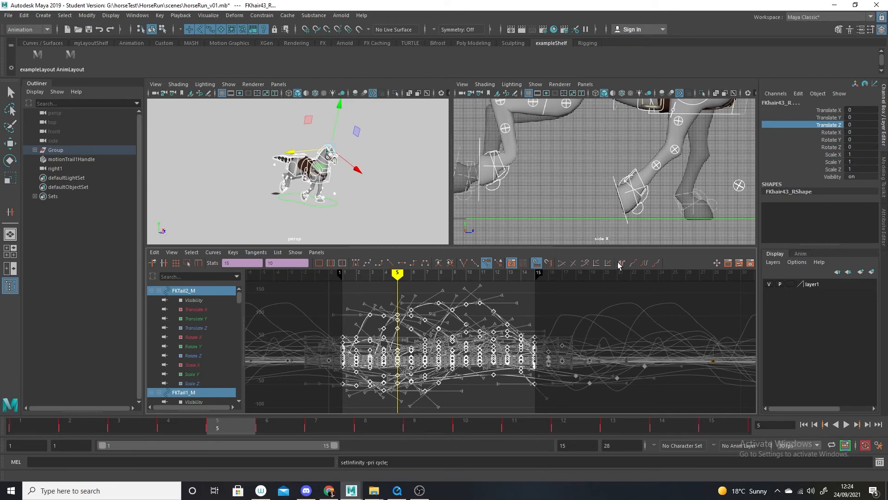
pyautogui.press('space')
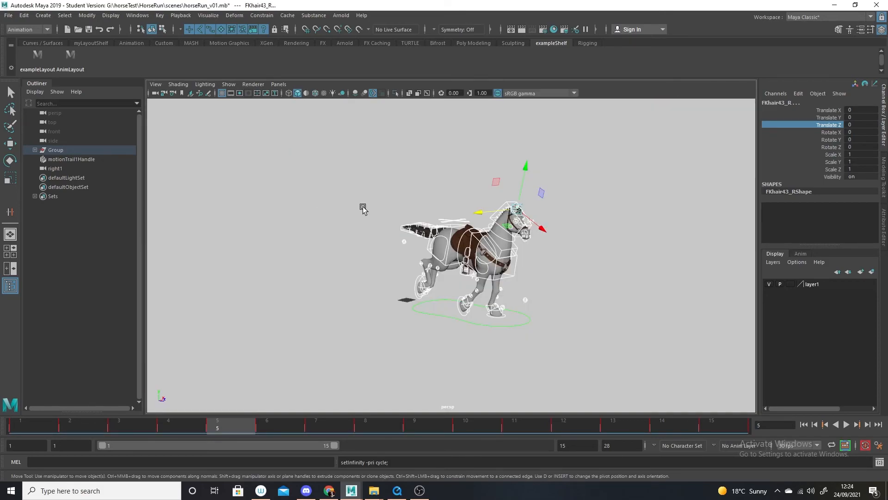
# Hide the NURBS curves in the perspective view so the horse appears without its rig controls.
pyautogui.click(229, 84)
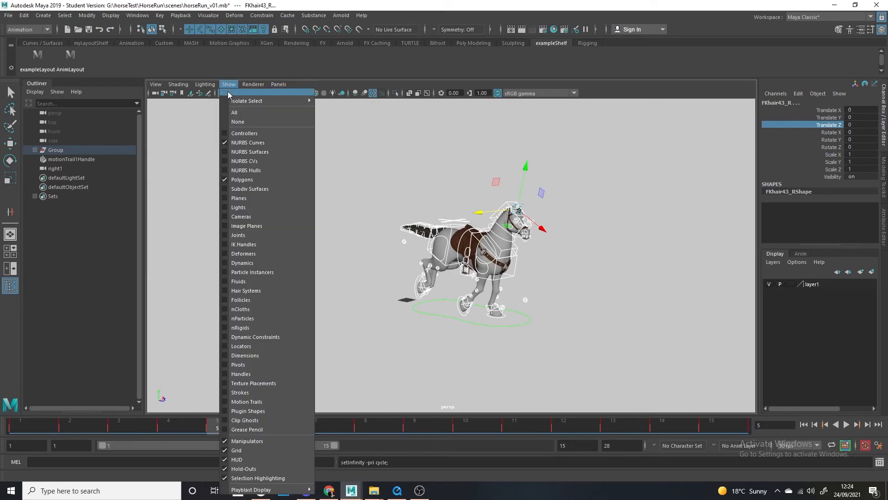
pyautogui.click(248, 140)
pyautogui.keyDown('alt'); pyautogui.moveTo(520, 296); pyautogui.dragTo(385, 261); pyautogui.keyUp('alt')
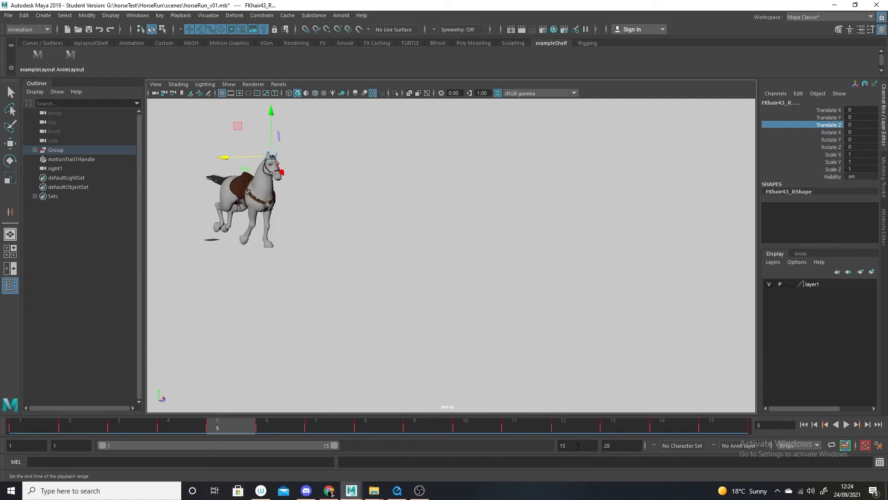
# Extend the playback range's end to frame 100, scrub the timeline and play the cycling run.
pyautogui.write('100')
pyautogui.press('Return')
pyautogui.moveTo(59, 425); pyautogui.dragTo(161, 426)
pyautogui.keyDown('alt'); pyautogui.moveTo(580, 326); pyautogui.dragTo(387, 300); pyautogui.keyUp('alt')
pyautogui.click(846, 424)
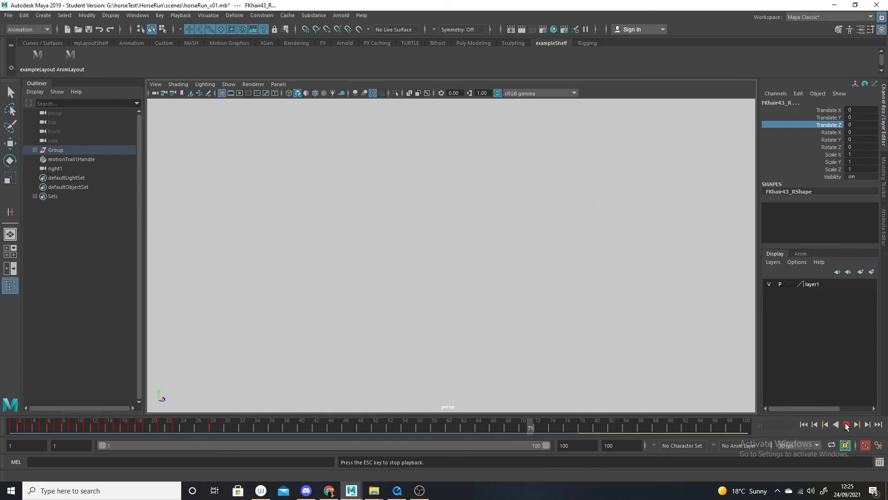
pyautogui.keyDown('alt'); pyautogui.moveTo(605, 341); pyautogui.dragTo(159, 343, button='middle'); pyautogui.keyUp('alt')
pyautogui.hotkey('alt', 'v')
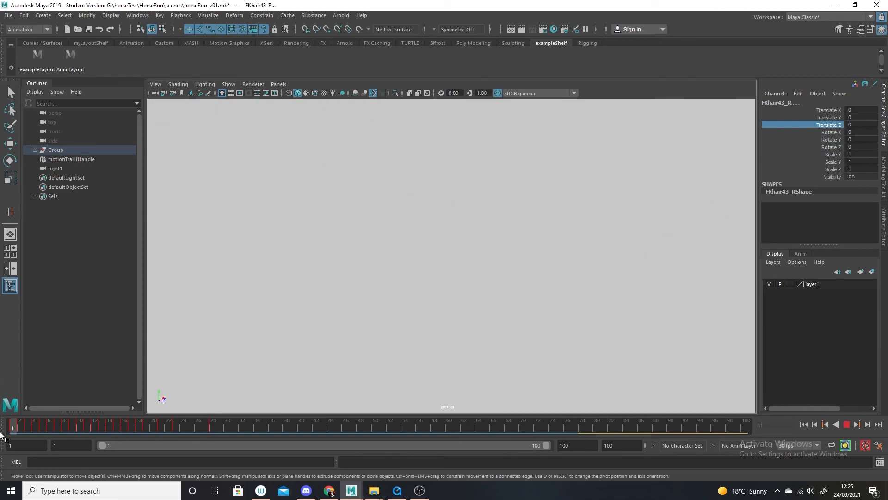
# Examine the forward run from frame 1 by playback, with the perspective view framed wide enough to follow the horse's travel.
pyautogui.moveTo(122, 426); pyautogui.dragTo(13, 427)
pyautogui.keyDown('alt'); pyautogui.moveTo(482, 327); pyautogui.dragTo(498, 358, button='right'); pyautogui.keyUp('alt')
pyautogui.hotkey('alt', 'v')
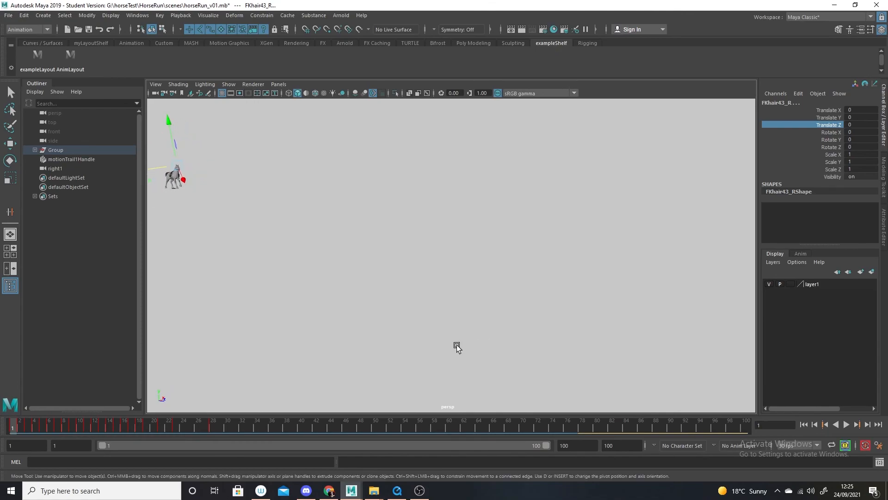
pyautogui.hotkey('alt', 'v')
pyautogui.keyDown('alt'); pyautogui.moveTo(409, 349); pyautogui.dragTo(283, 321, button='right'); pyautogui.keyUp('alt')
pyautogui.keyDown('alt'); pyautogui.moveTo(283, 321); pyautogui.dragTo(343, 328, button='middle'); pyautogui.keyUp('alt')
pyautogui.hotkey('alt', 'shift', 'v')
pyautogui.keyDown('alt'); pyautogui.moveTo(365, 291); pyautogui.dragTo(496, 324, button='middle'); pyautogui.keyUp('alt')
pyautogui.keyDown('alt'); pyautogui.moveTo(496, 324); pyautogui.dragTo(448, 352, button='right'); pyautogui.keyUp('alt')
pyautogui.keyDown('alt'); pyautogui.moveTo(449, 351); pyautogui.dragTo(311, 346, button='middle'); pyautogui.keyUp('alt')
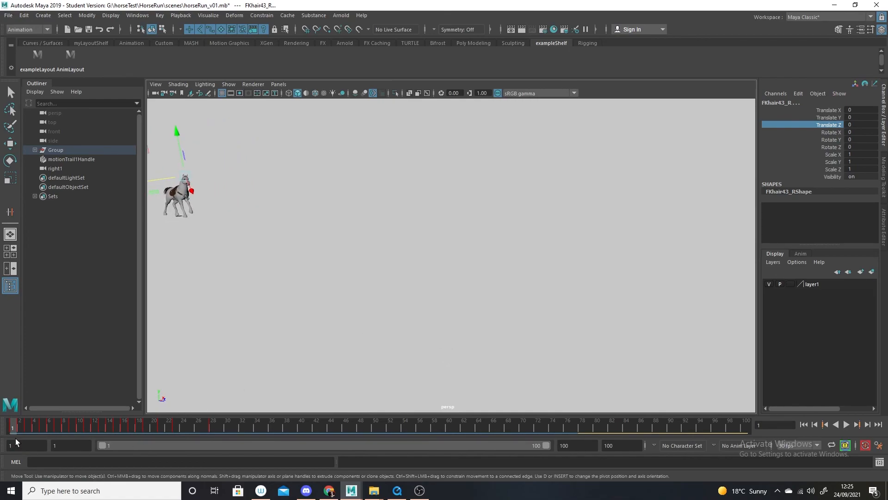
pyautogui.hotkey('alt', 'v')
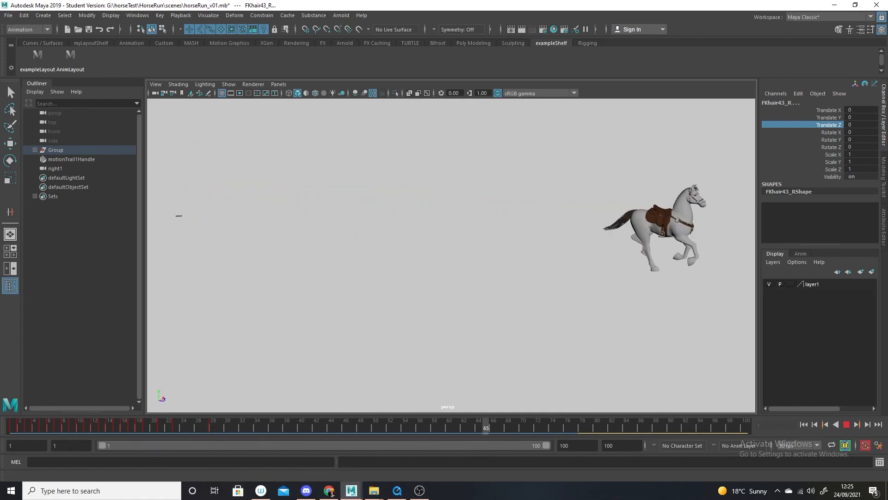
# Shorten the playback range's end to frame 80 and replay the run from frame 1.
pyautogui.click(582, 443)
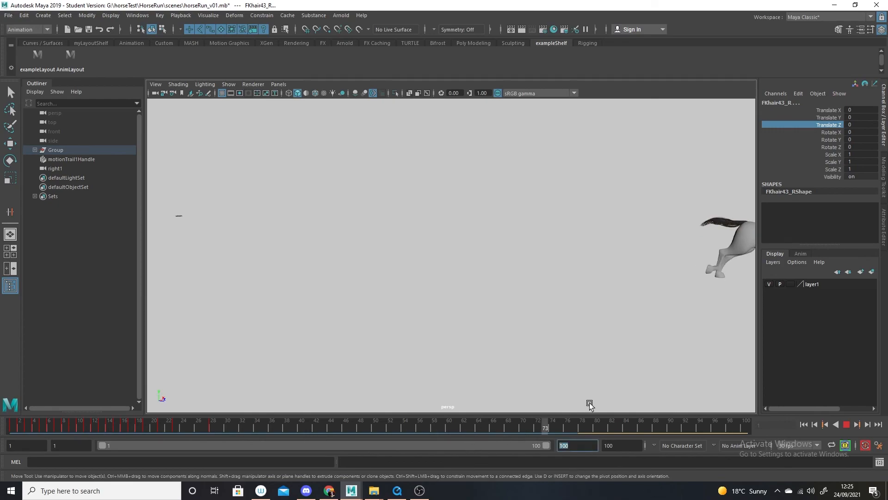
pyautogui.write('80')
pyautogui.press('Return')
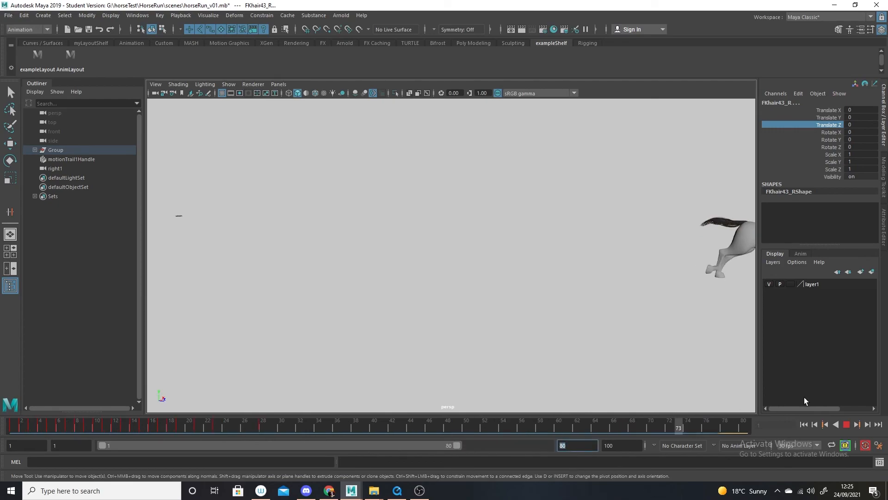
pyautogui.hotkey('alt', 'v')
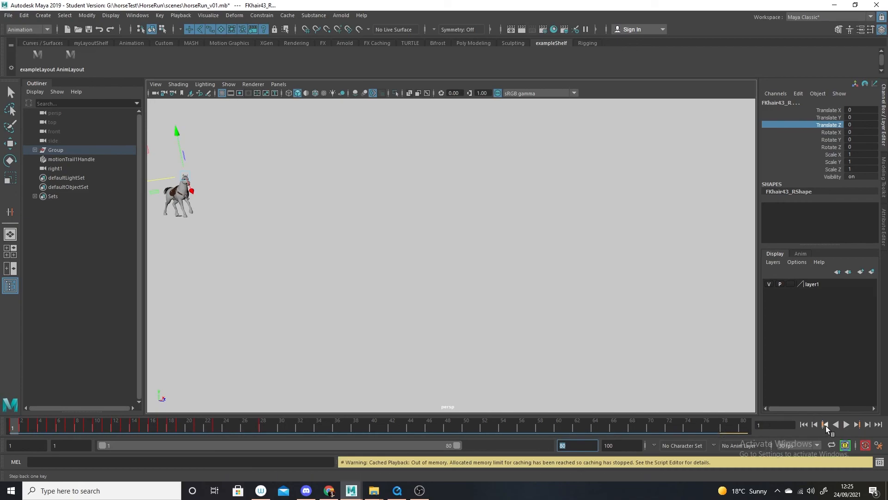
pyautogui.click(845, 424)
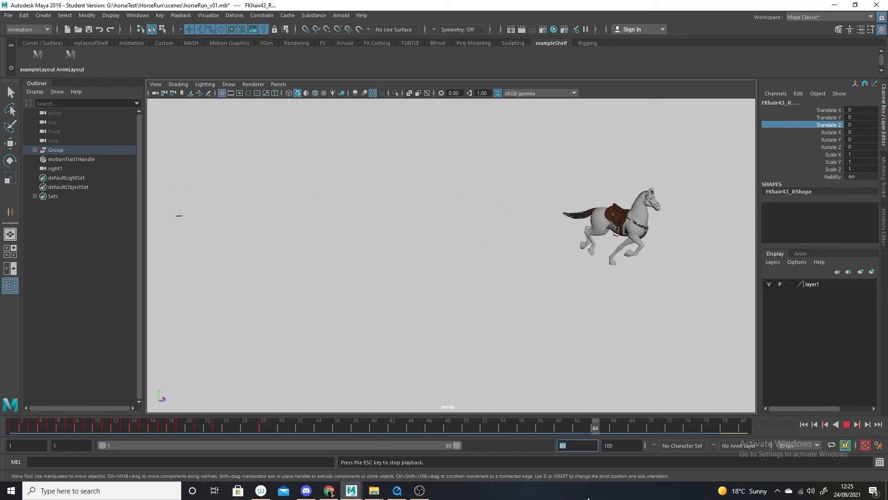
pyautogui.click(420, 495)
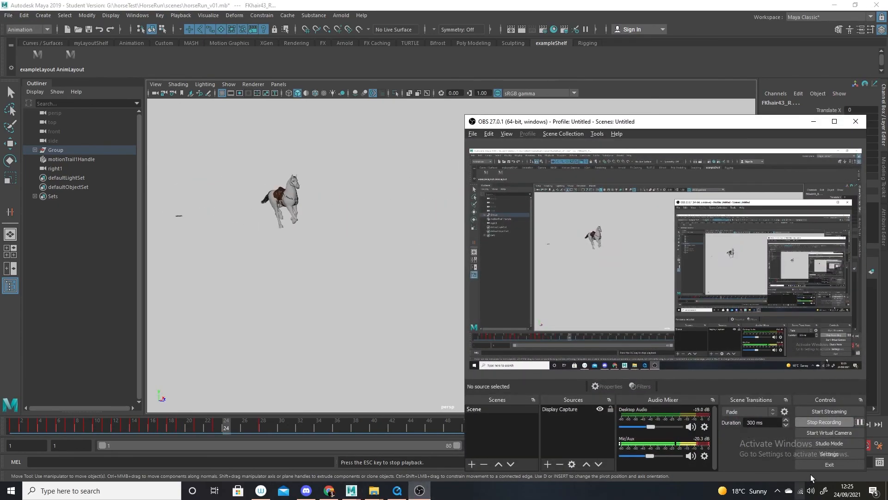